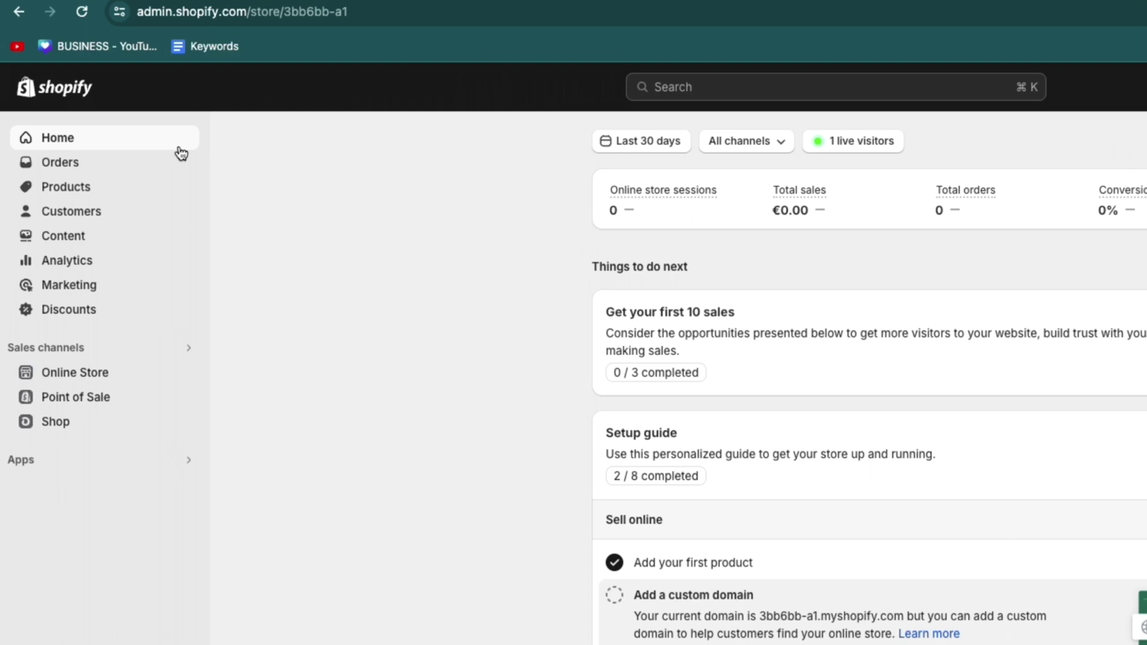
Step: Show the store's Products list with the Appointment and Wash and Cut Mens hair products
{"action": "left_click", "coordinate": [77, 192]}
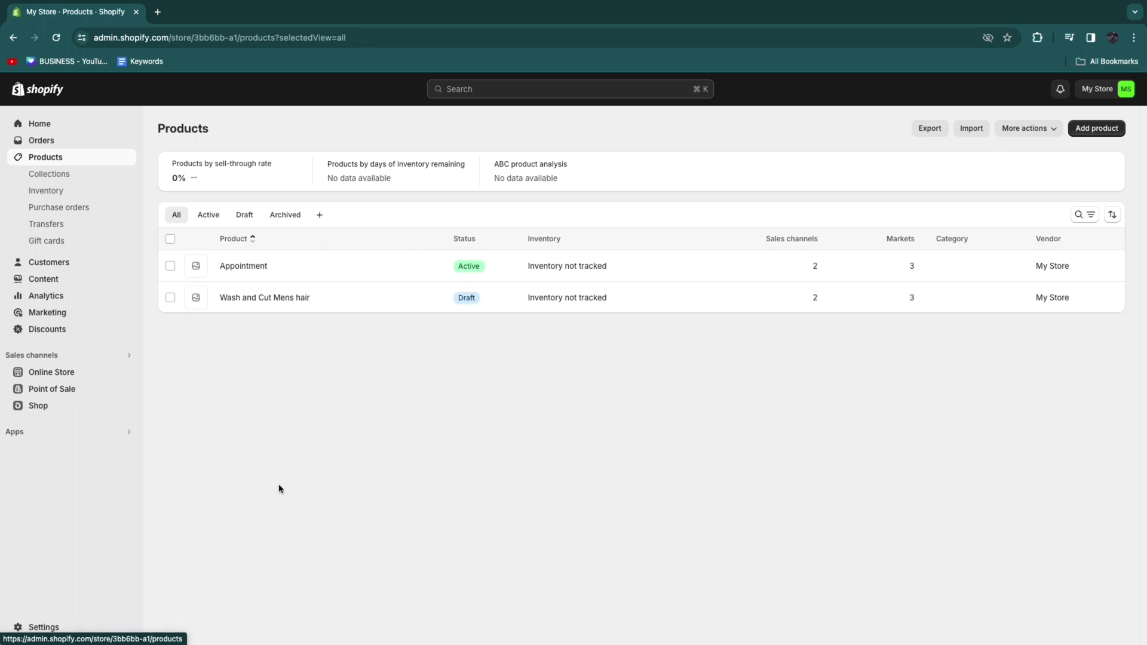
Step: Search the Shopify App Store for 'booking app' and open the Appointment Booking Appointly listing
{"action": "left_click", "coordinate": [29, 434]}
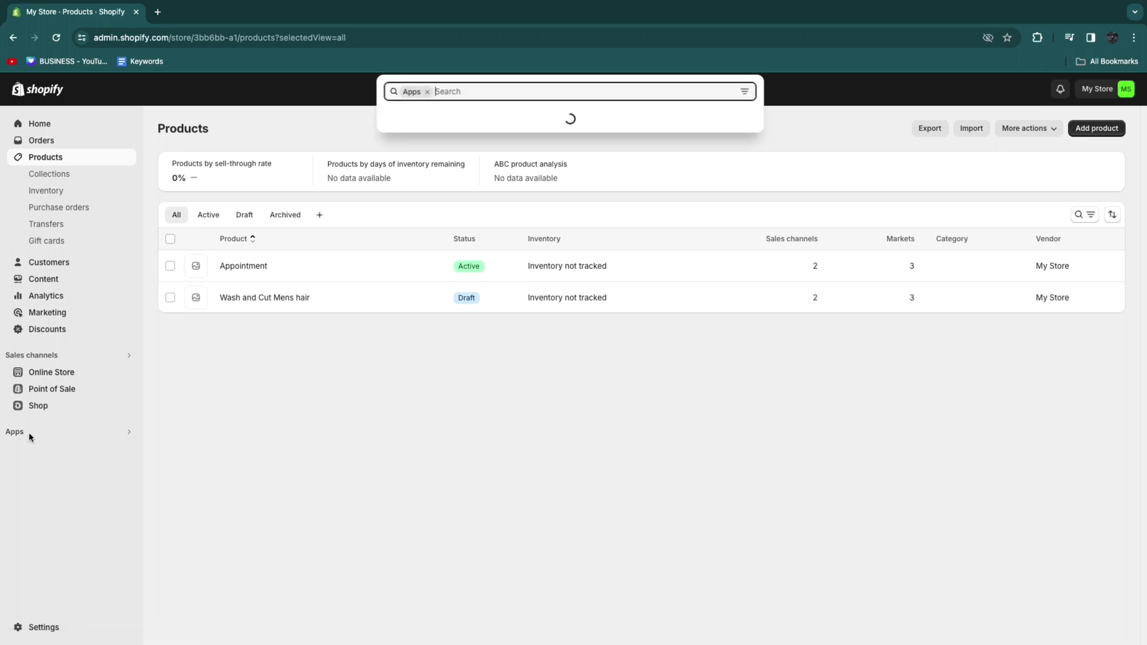
{"action": "left_click", "coordinate": [436, 275]}
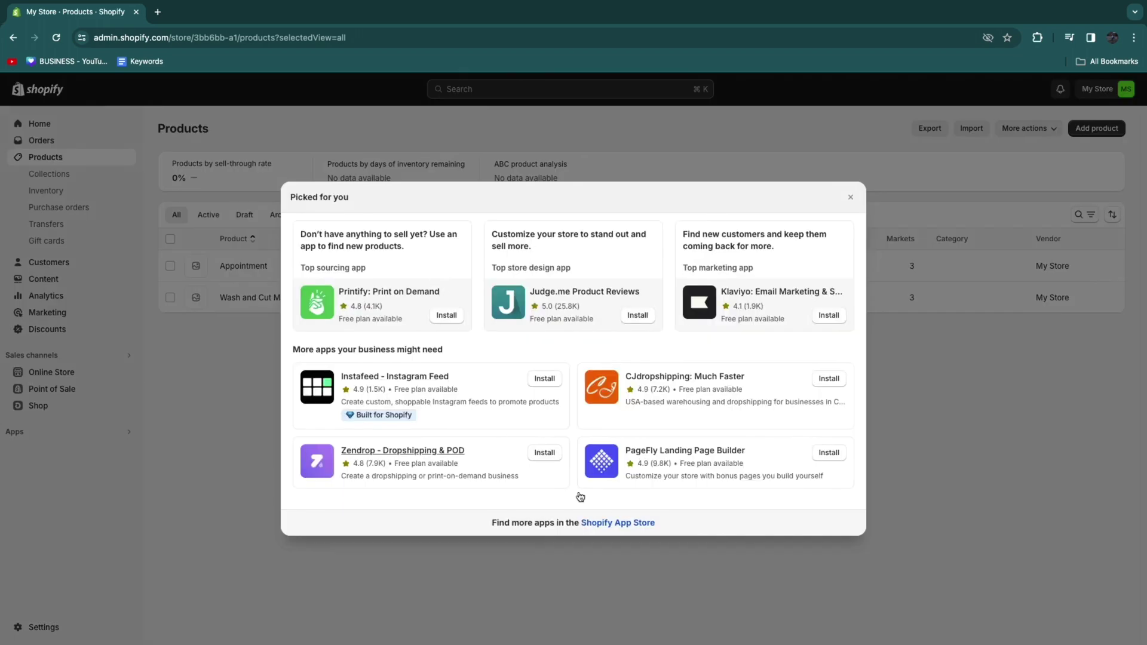
{"action": "left_click", "coordinate": [617, 523]}
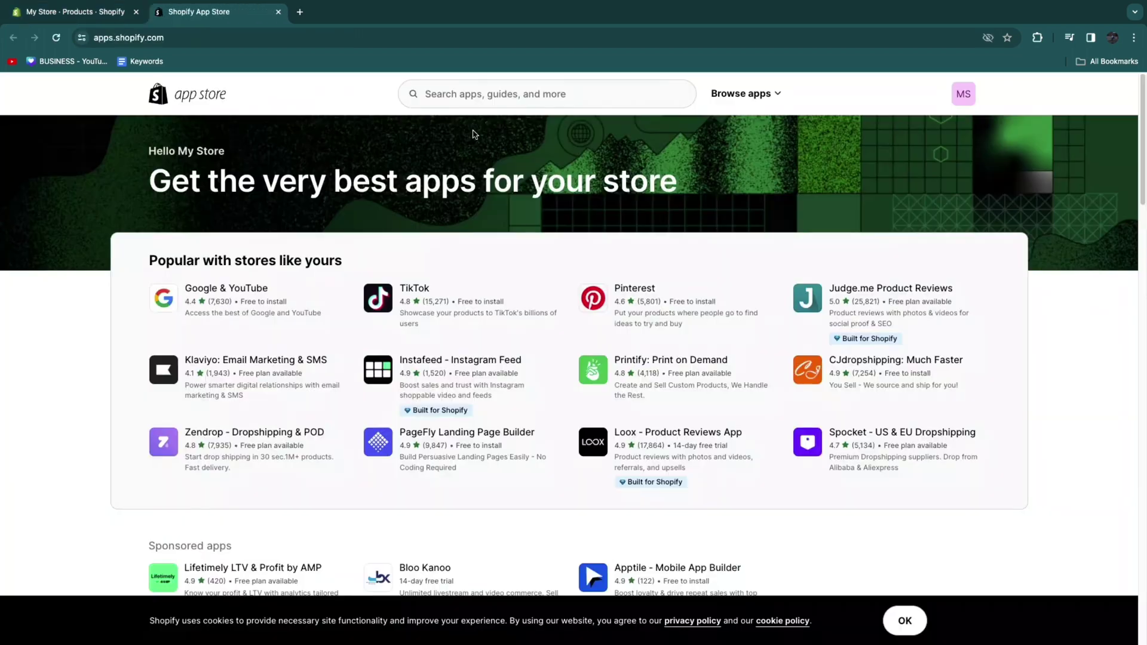
{"action": "left_click", "coordinate": [463, 94]}
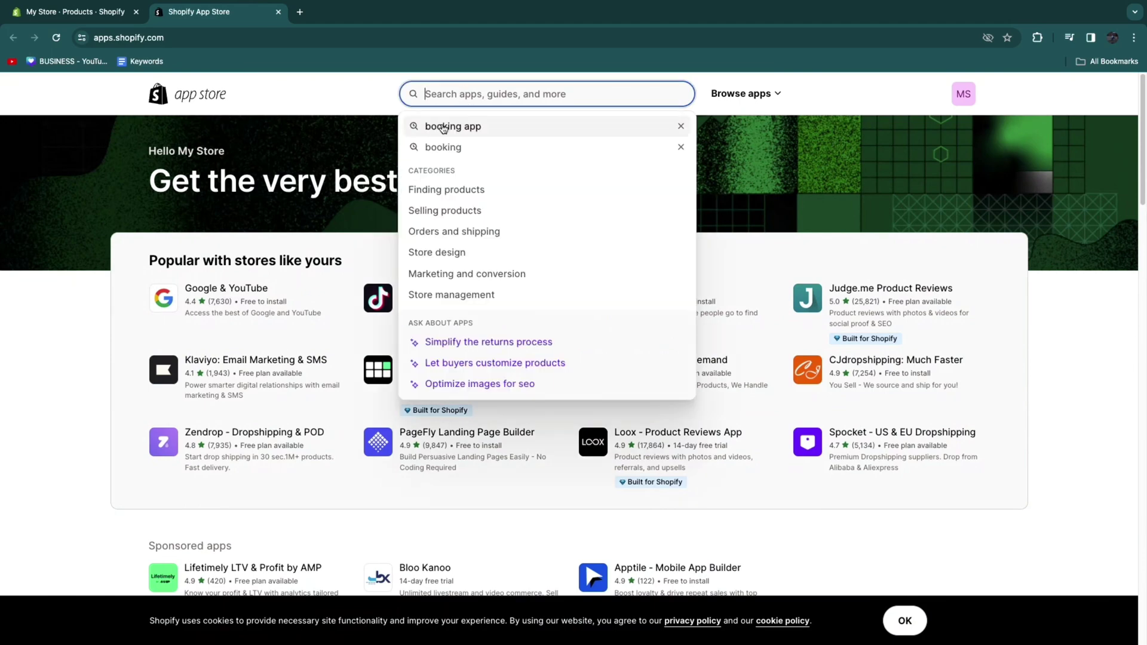
{"action": "left_click", "coordinate": [475, 127]}
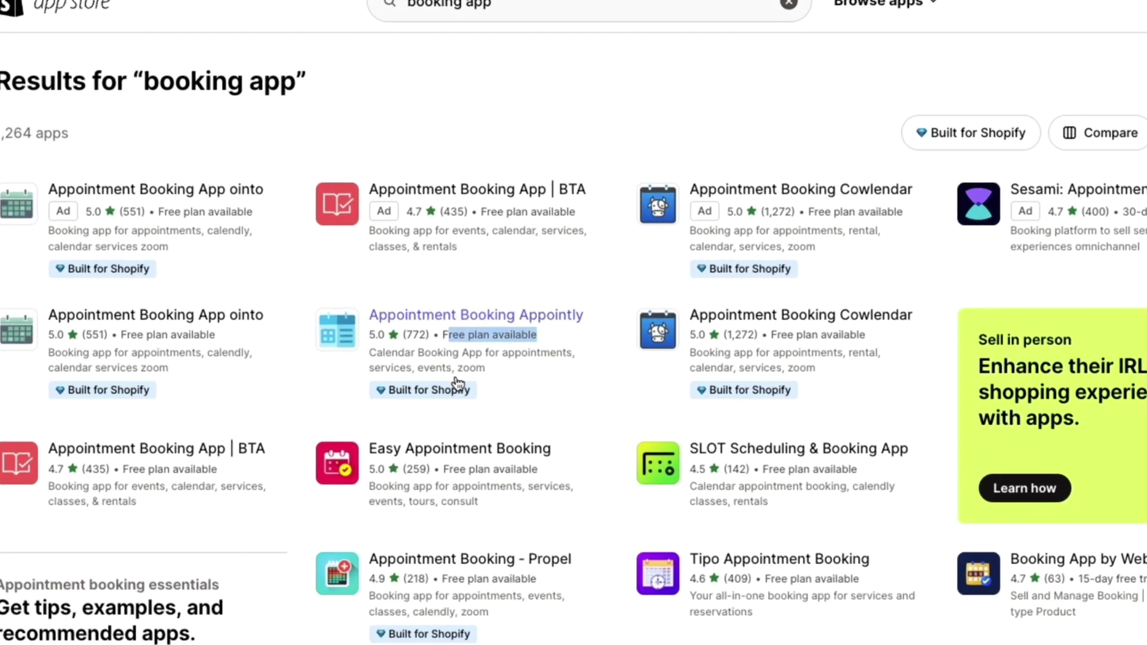
{"action": "left_click", "coordinate": [418, 387]}
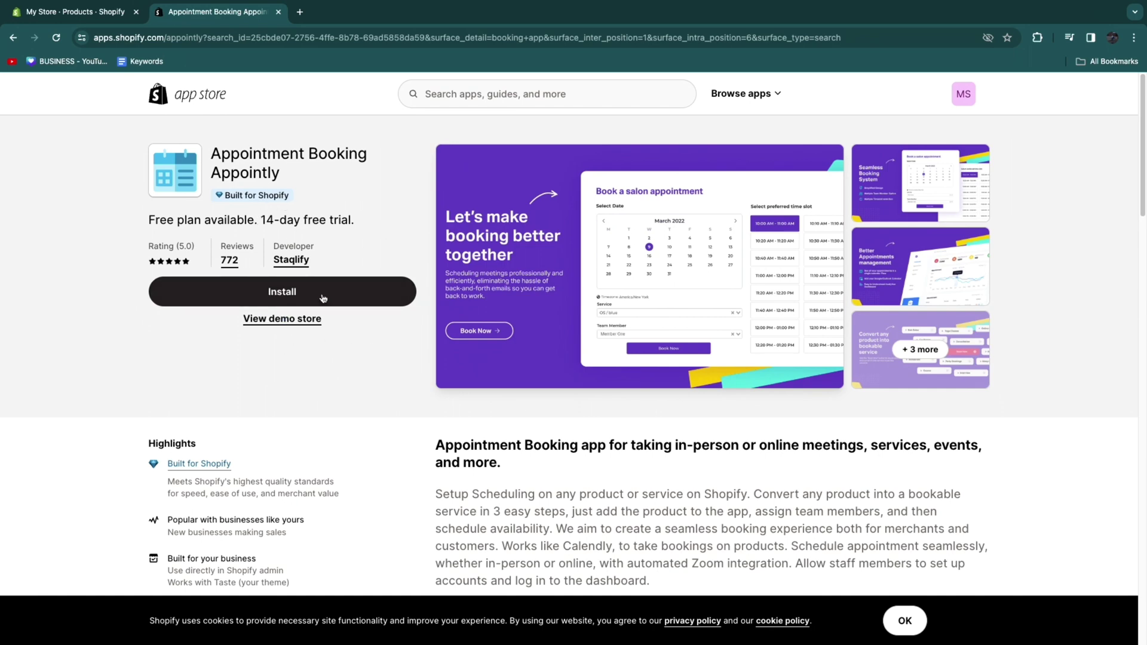
Step: Install the Appointly app, granting data access, and move past the welcome setup screens
{"action": "left_click", "coordinate": [277, 292]}
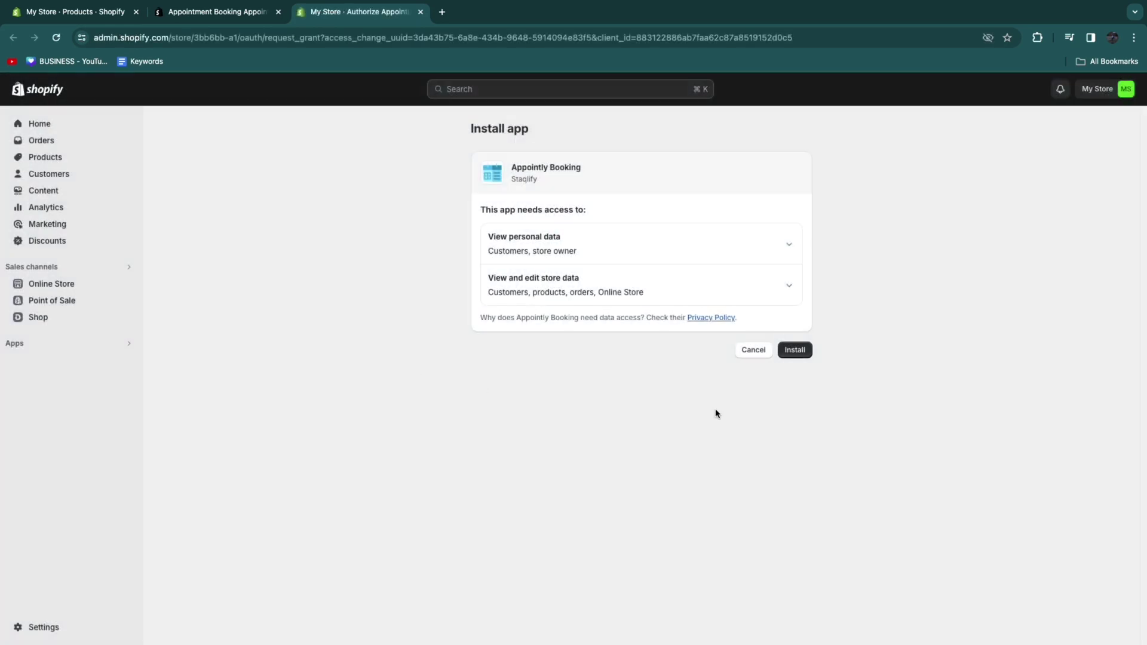
{"action": "left_click", "coordinate": [793, 351]}
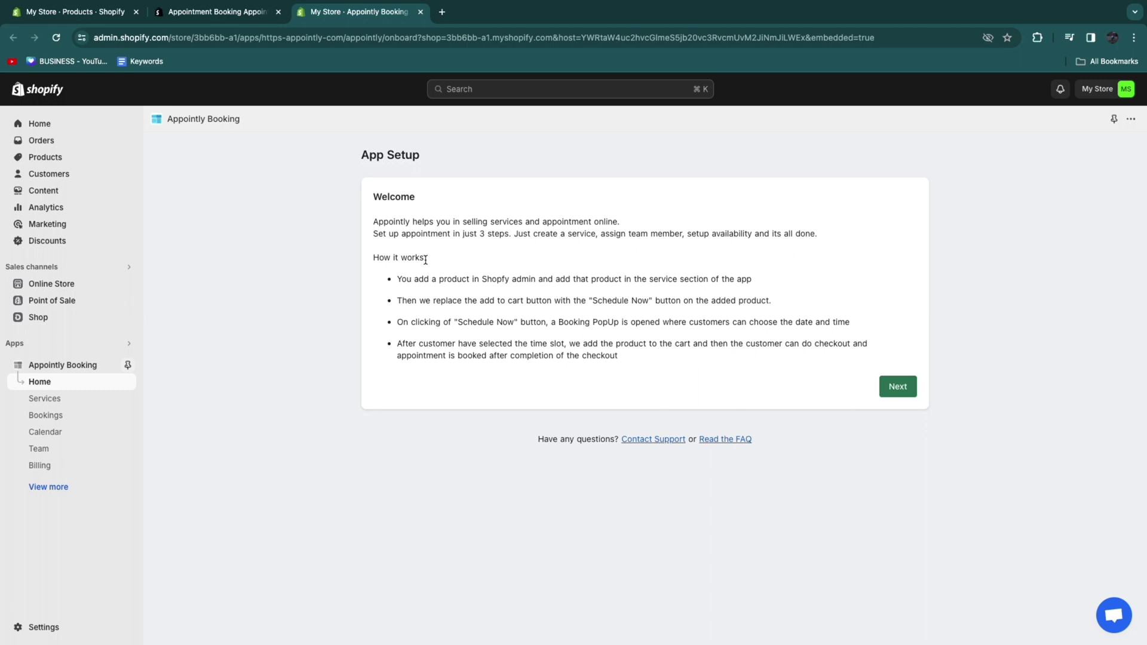
{"action": "left_click", "coordinate": [890, 388]}
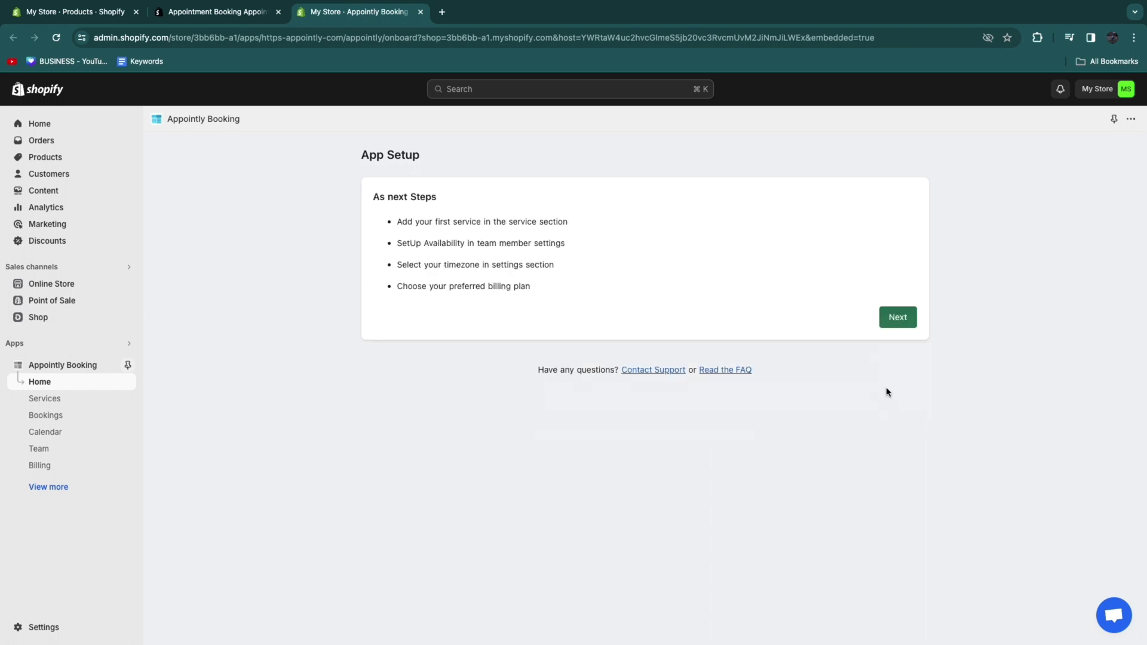
{"action": "left_click", "coordinate": [902, 321]}
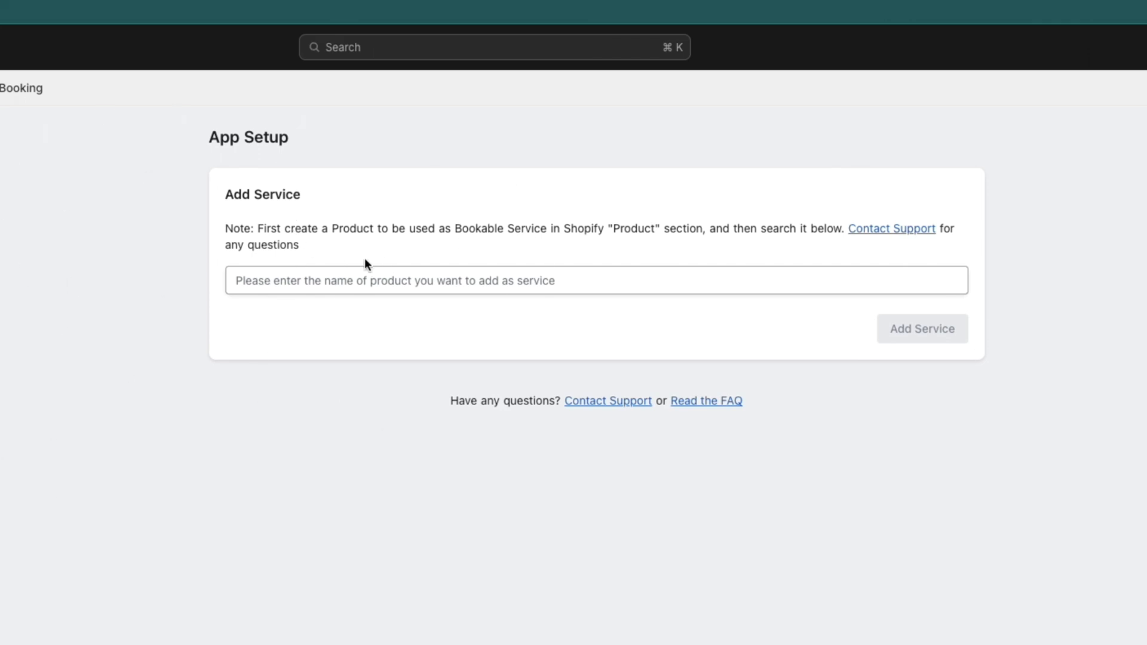
Step: Search products with 'a' and add Appointment as the first service
{"action": "left_click", "coordinate": [256, 277]}
{"action": "left_click", "coordinate": [246, 279]}
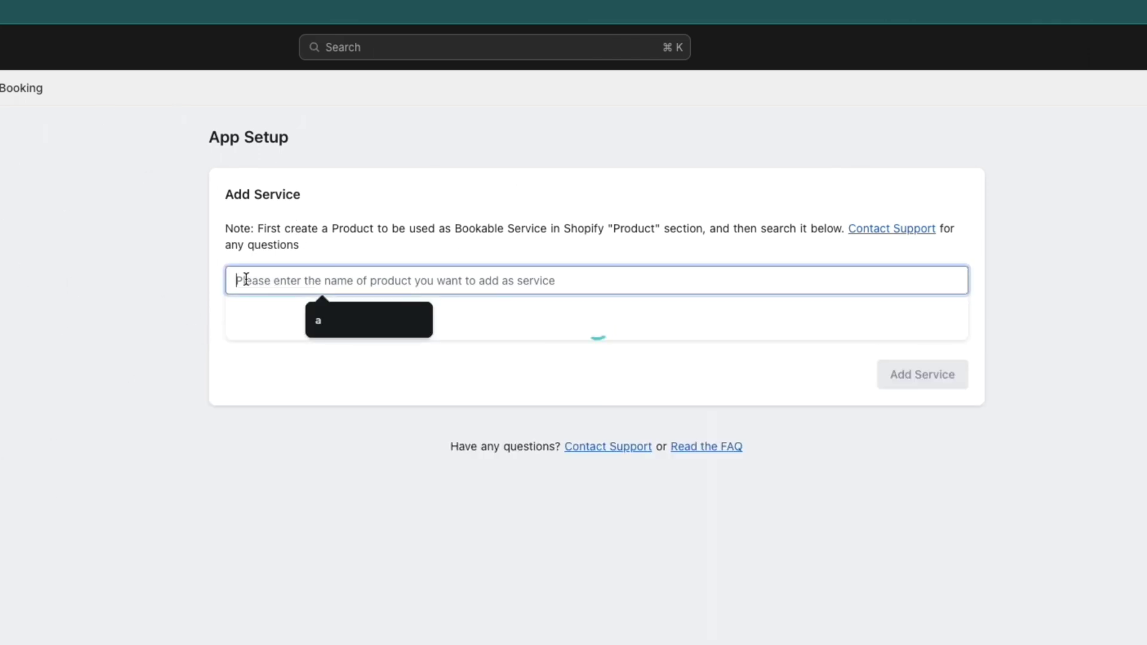
{"action": "type", "text": "a"}
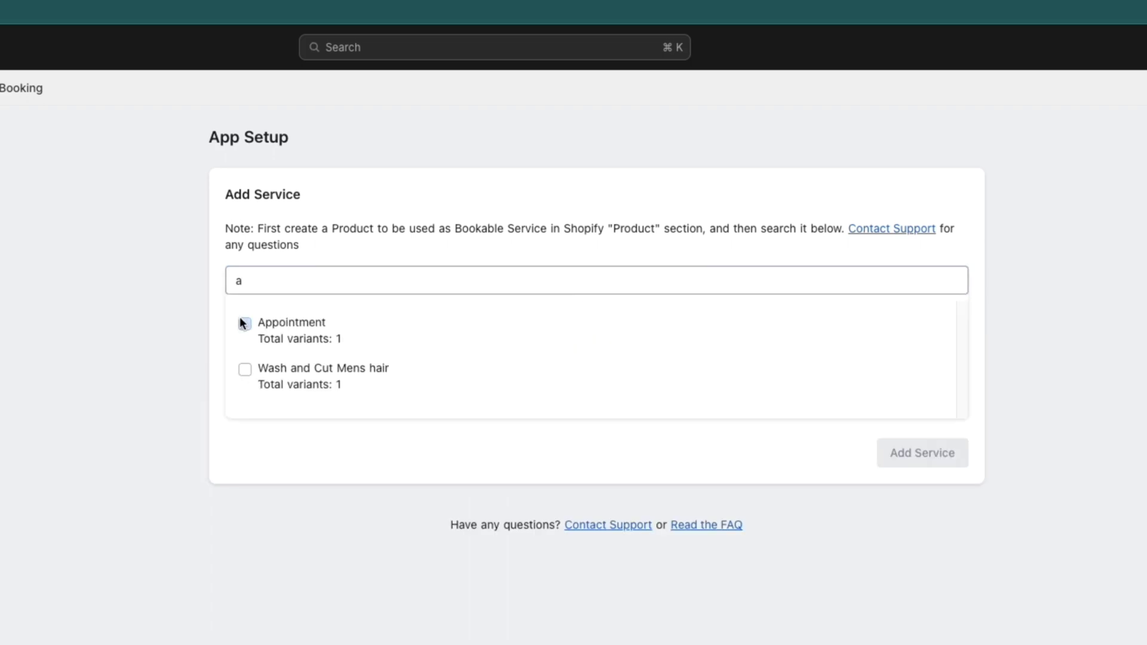
{"action": "left_click", "coordinate": [245, 323]}
{"action": "left_click", "coordinate": [245, 369]}
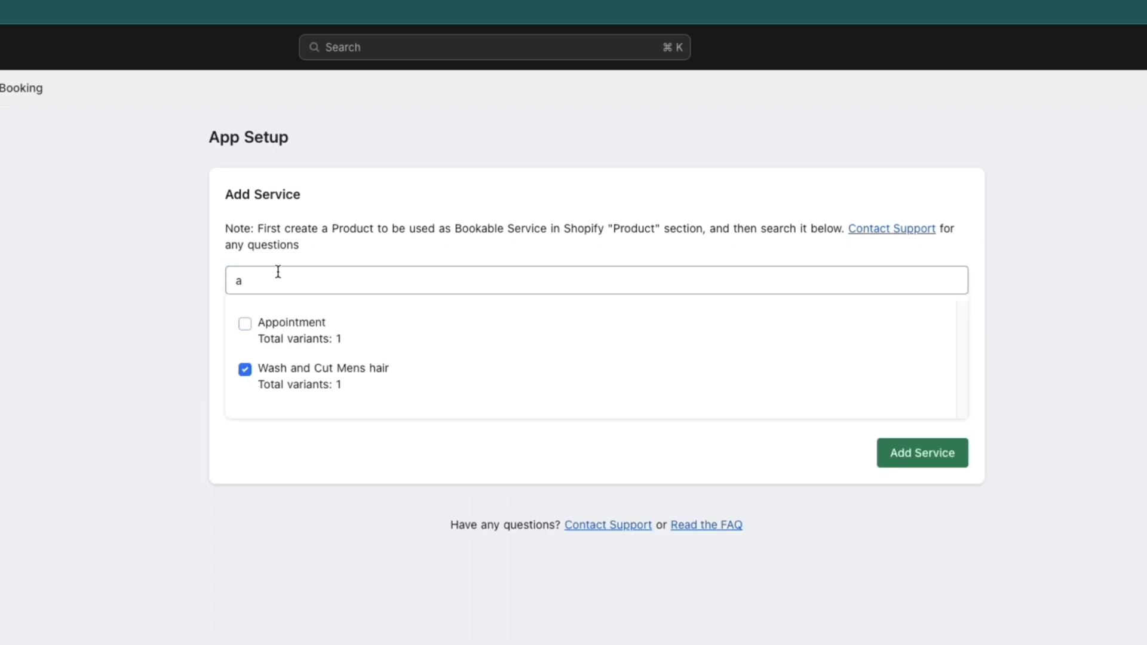
{"action": "left_click", "coordinate": [245, 324]}
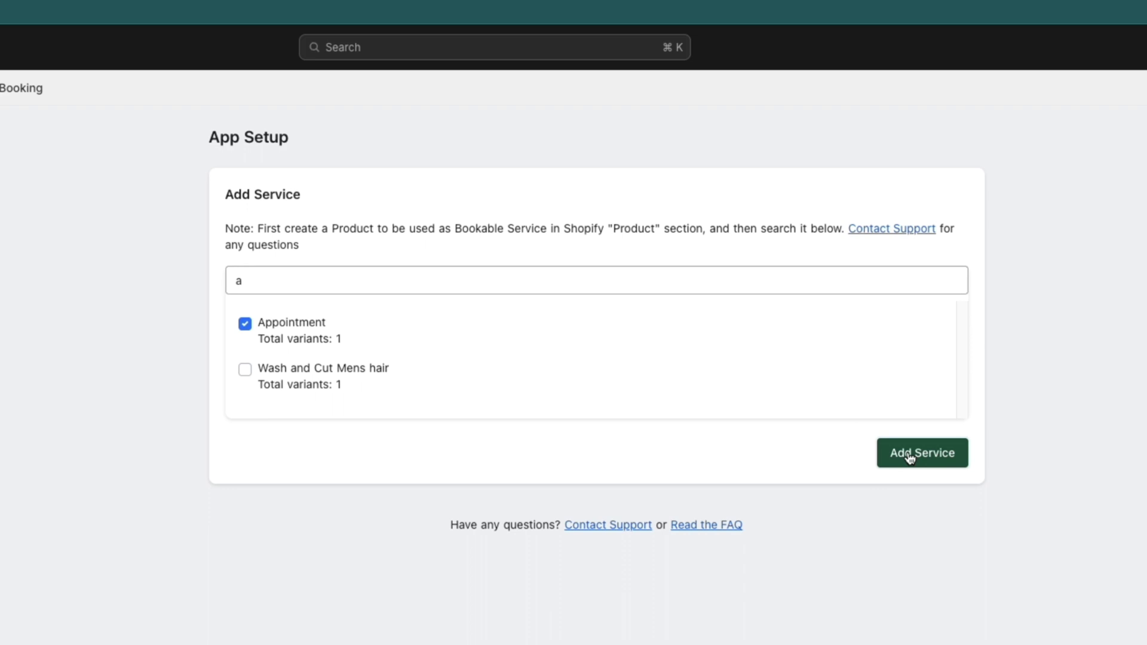
{"action": "left_click", "coordinate": [909, 454]}
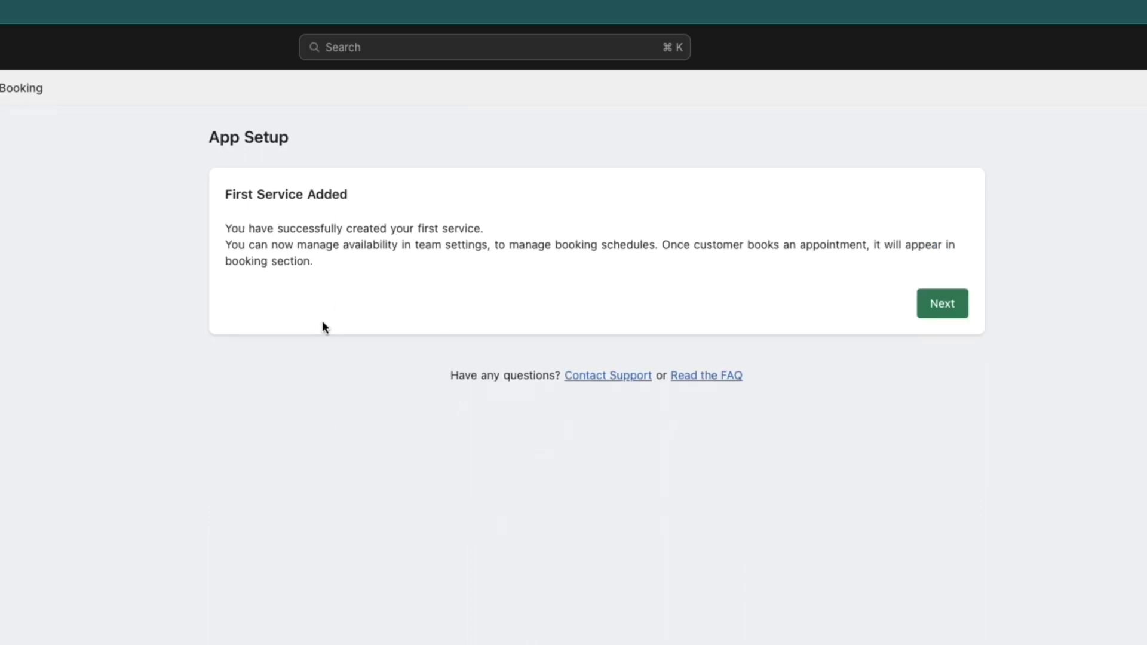
Step: Review the Starter plan's monthly price and its perks, from Unlimited Services to Reminder Emails
{"action": "left_click", "coordinate": [946, 305]}
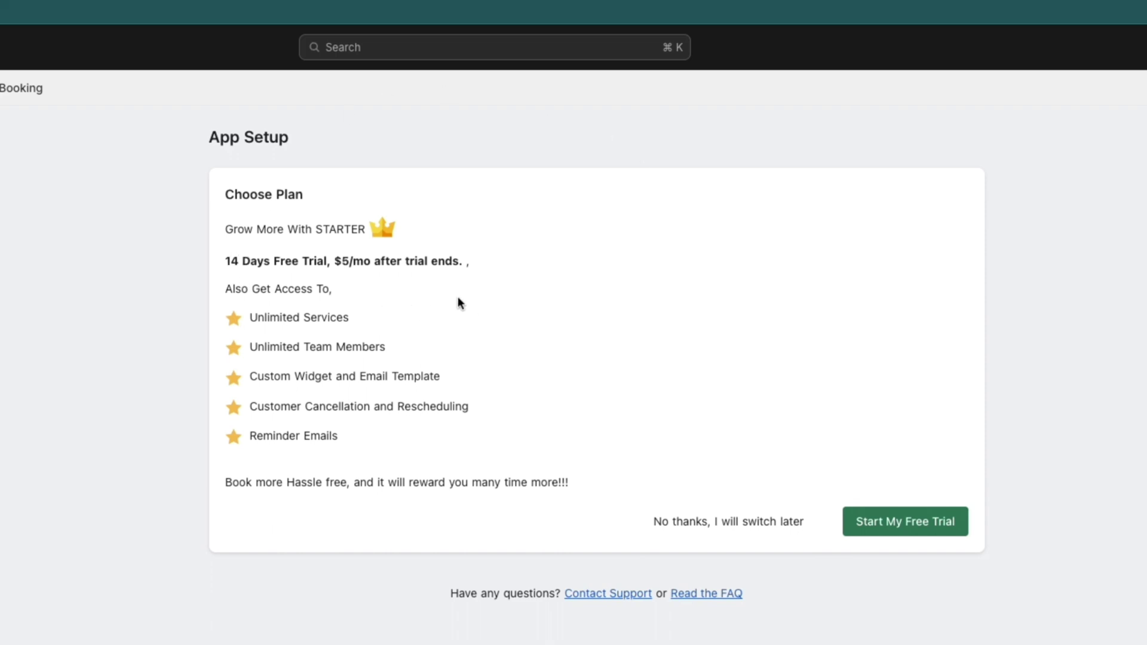
{"action": "left_click_drag", "start_coordinate": [343, 260], "coordinate": [363, 261]}
{"action": "left_click", "coordinate": [413, 297]}
{"action": "left_click_drag", "start_coordinate": [251, 317], "coordinate": [435, 325]}
{"action": "left_click_drag", "start_coordinate": [258, 346], "coordinate": [439, 355]}
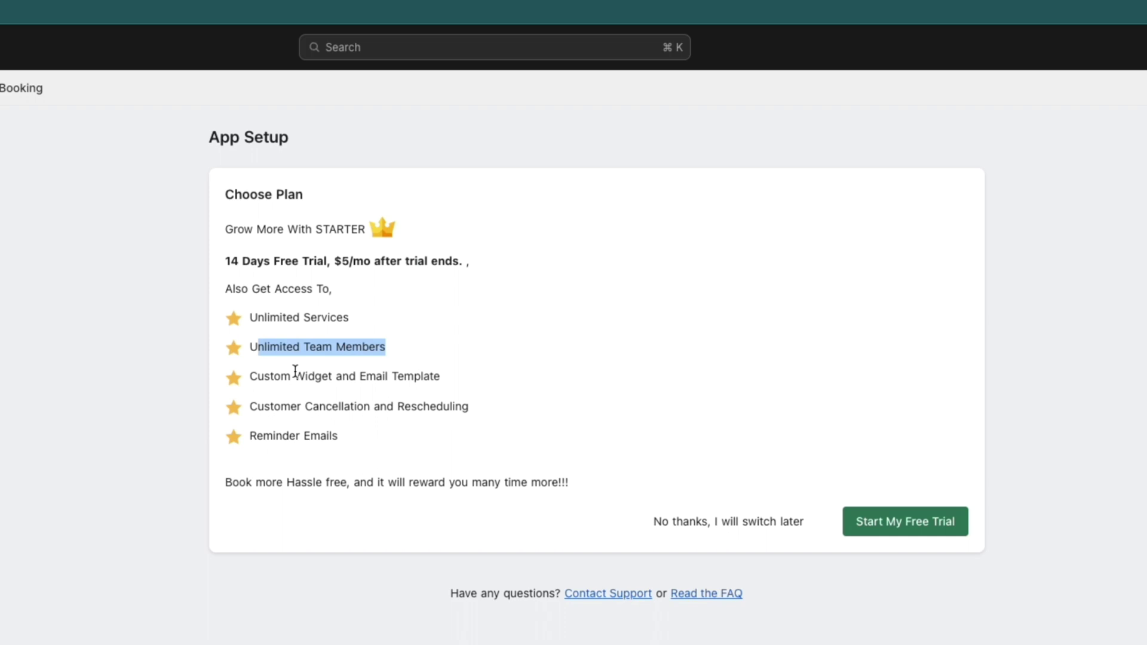
{"action": "left_click_drag", "start_coordinate": [251, 377], "coordinate": [484, 387]}
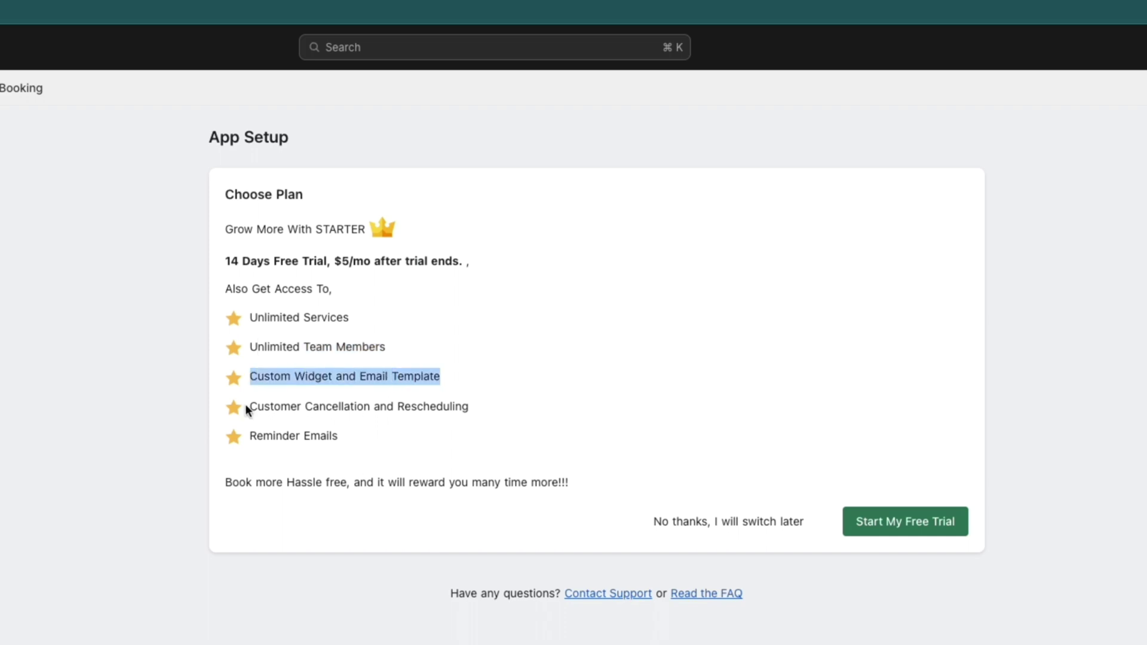
{"action": "left_click_drag", "start_coordinate": [249, 406], "coordinate": [472, 414]}
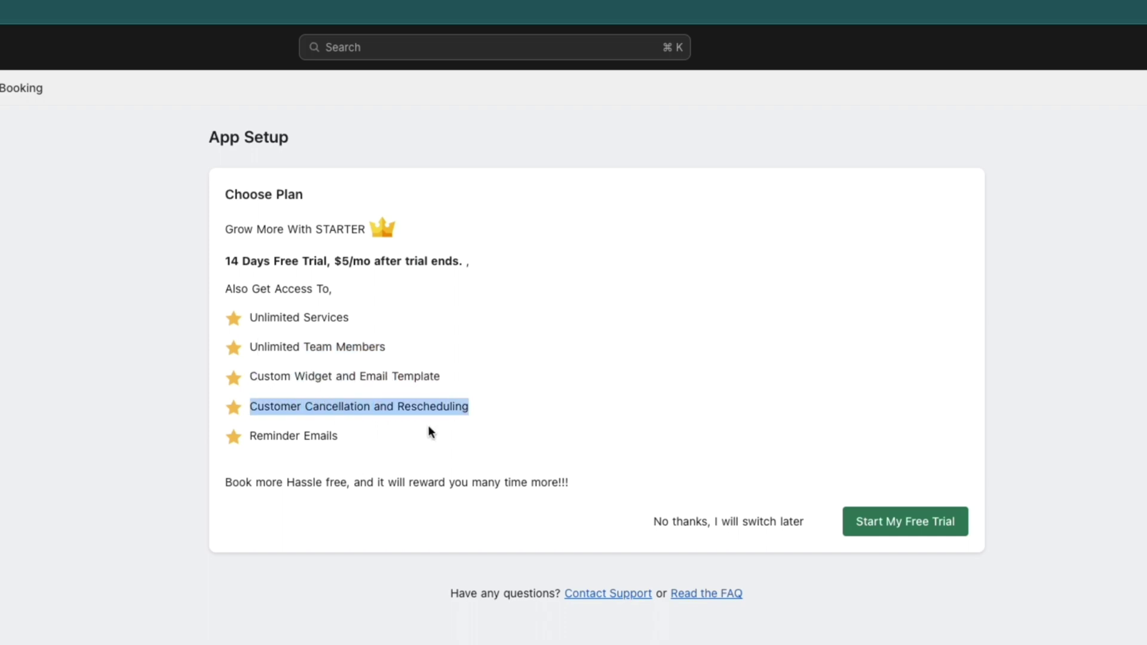
{"action": "left_click_drag", "start_coordinate": [243, 439], "coordinate": [417, 450]}
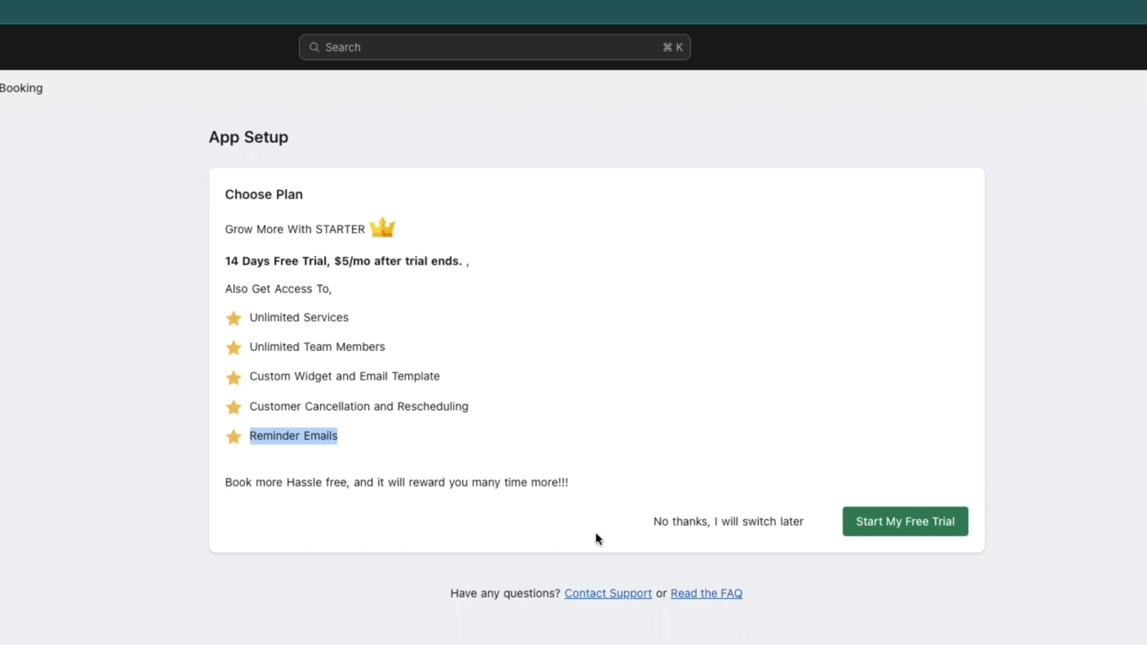
Step: Start and approve the Starter plan's 14-day free trial
{"action": "left_click", "coordinate": [893, 527]}
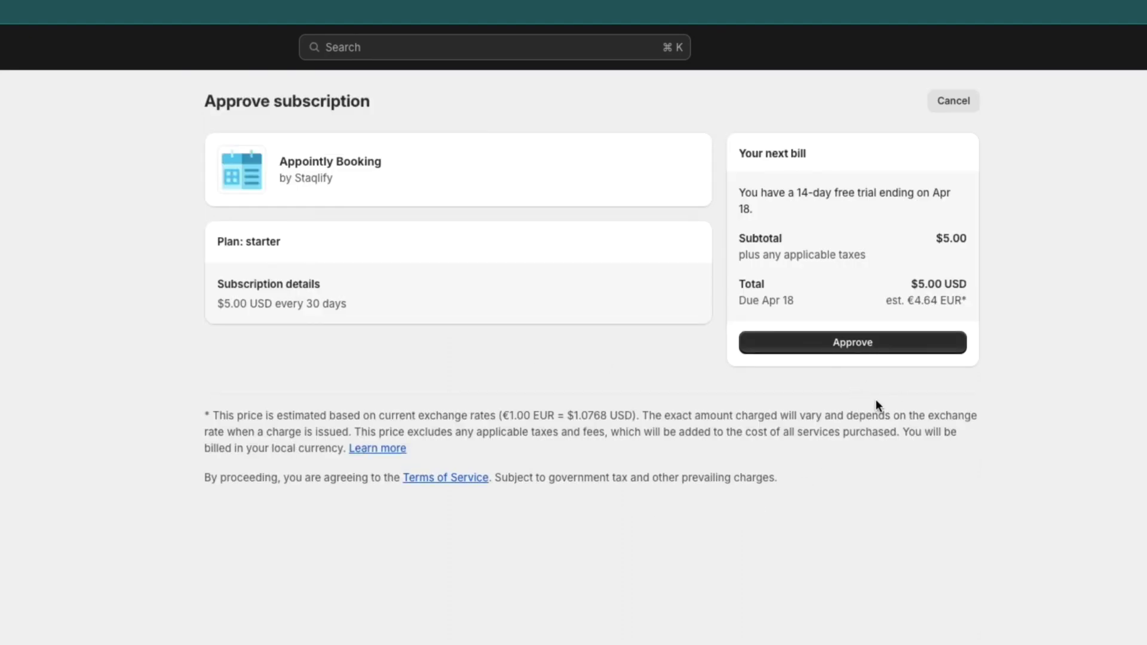
{"action": "left_click", "coordinate": [889, 351]}
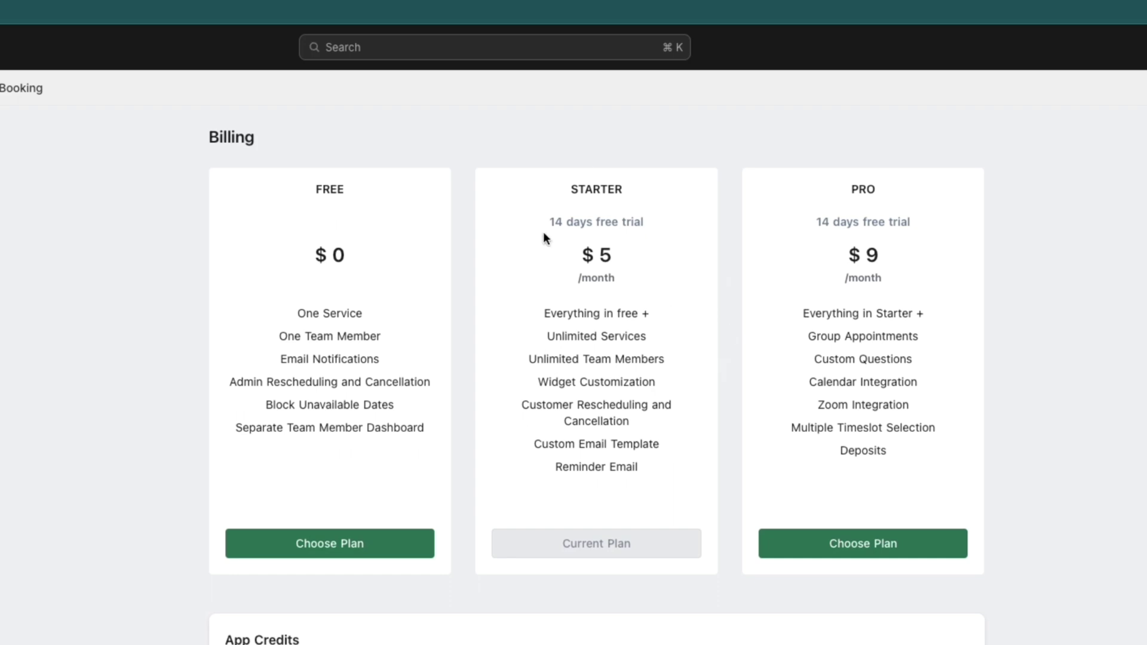
{"action": "left_click_drag", "start_coordinate": [548, 221], "coordinate": [643, 222]}
Step: From the Services page, search 'a' and add Wash and Cut Mens hair as a service
{"action": "left_click", "coordinate": [632, 331]}
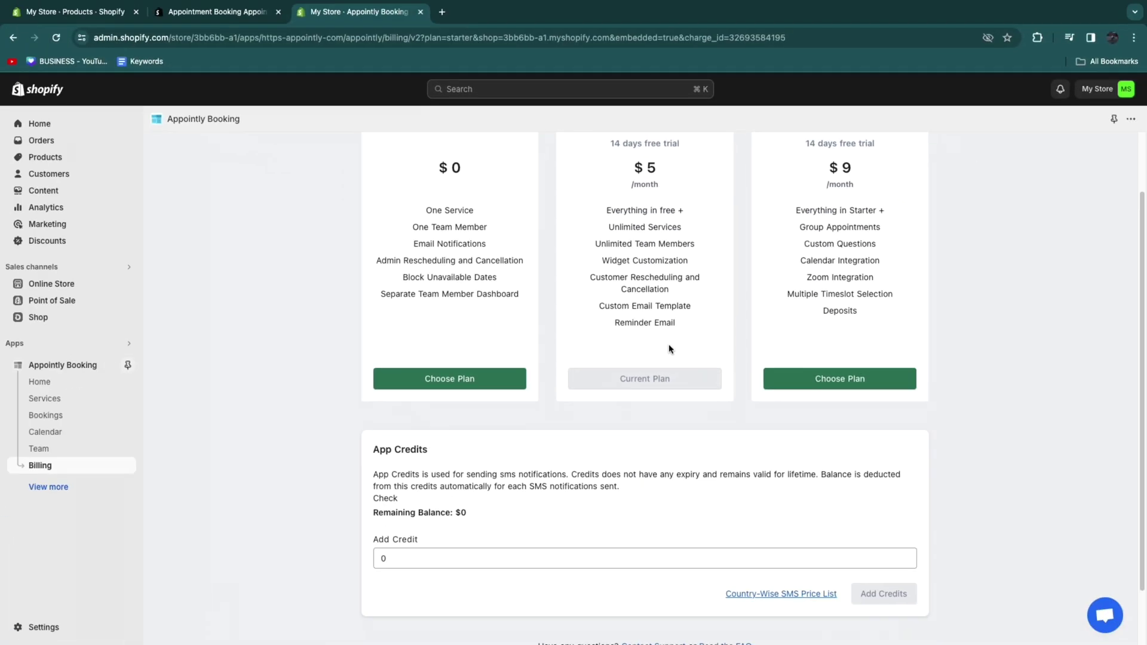
{"action": "scroll", "coordinate": [669, 350], "scroll_direction": "up", "scroll_amount": 2}
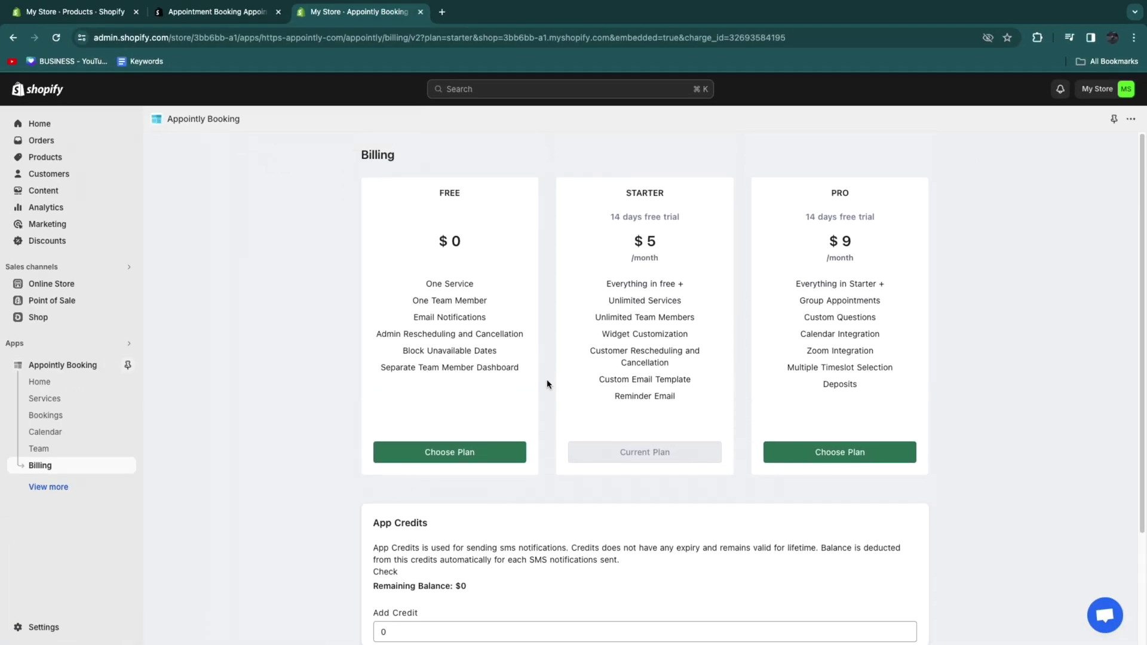
{"action": "left_click", "coordinate": [50, 406]}
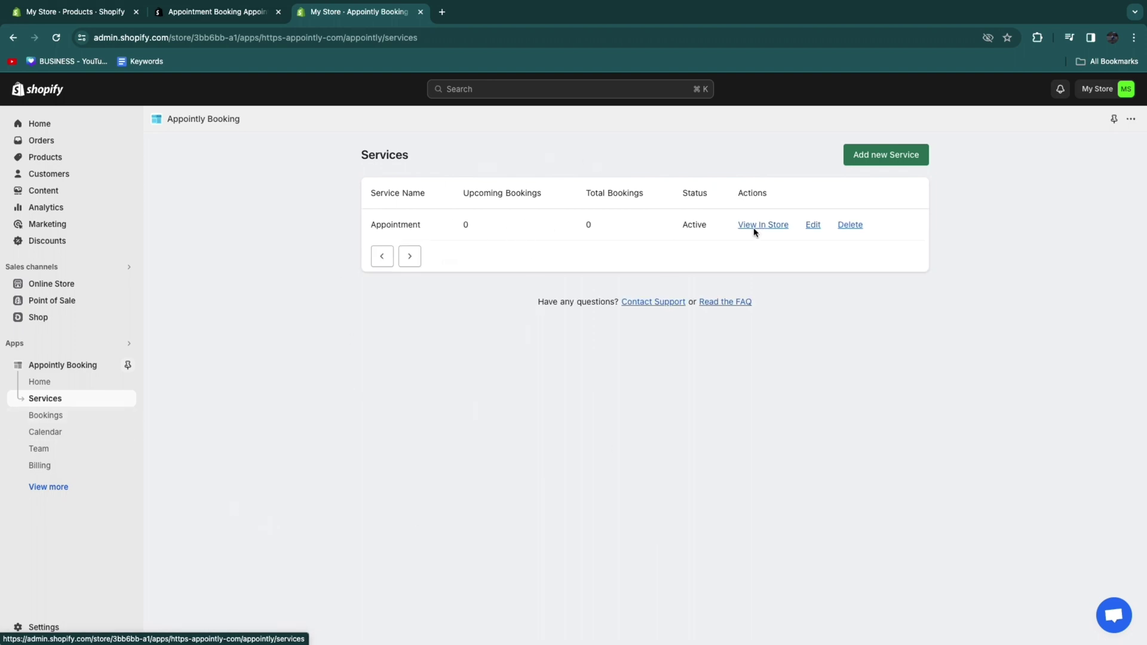
{"action": "left_click", "coordinate": [880, 157]}
{"action": "left_click", "coordinate": [449, 233]}
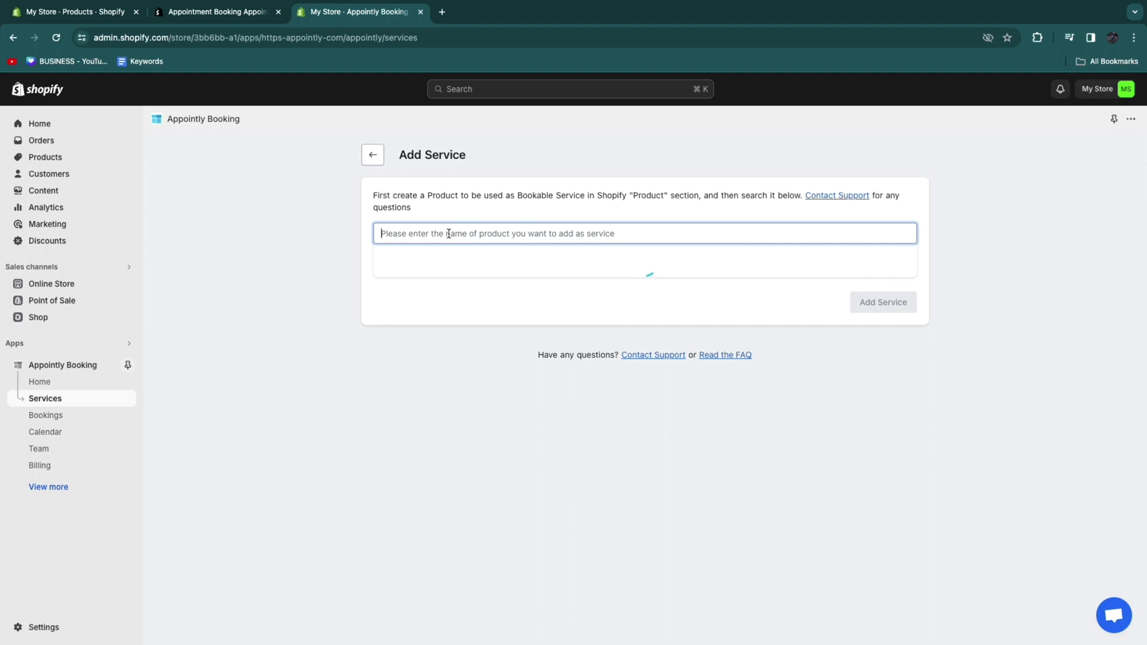
{"action": "type", "text": "a"}
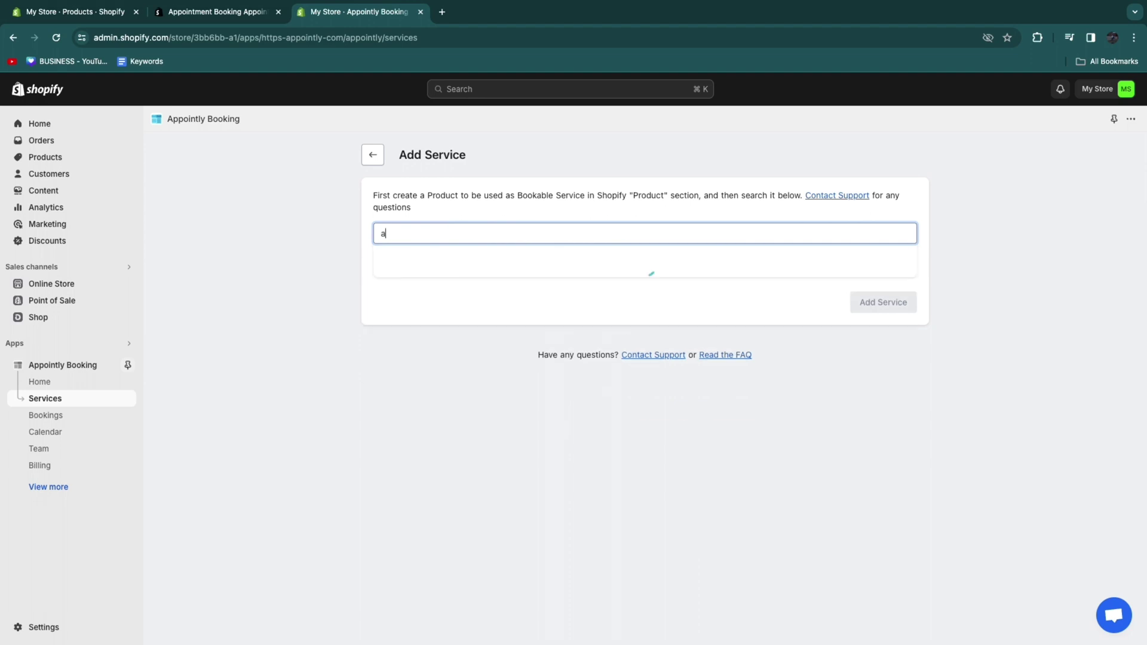
{"action": "left_click", "coordinate": [387, 298]}
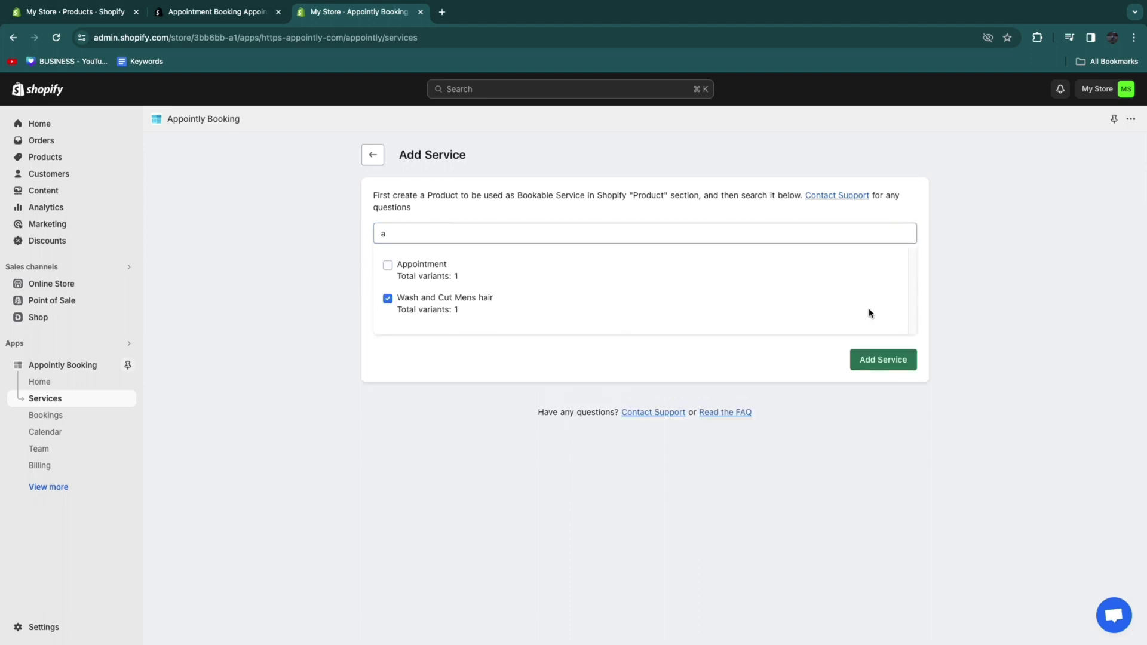
{"action": "left_click", "coordinate": [896, 360]}
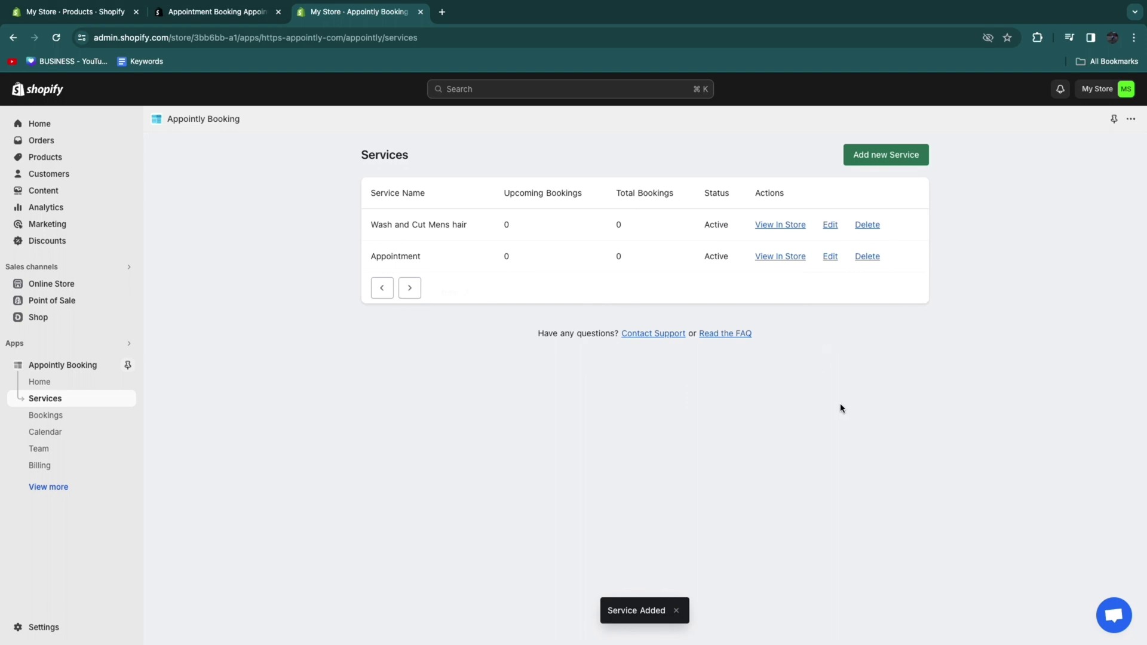
{"action": "left_click_drag", "start_coordinate": [429, 219], "coordinate": [371, 205]}
{"action": "left_click", "coordinate": [342, 261]}
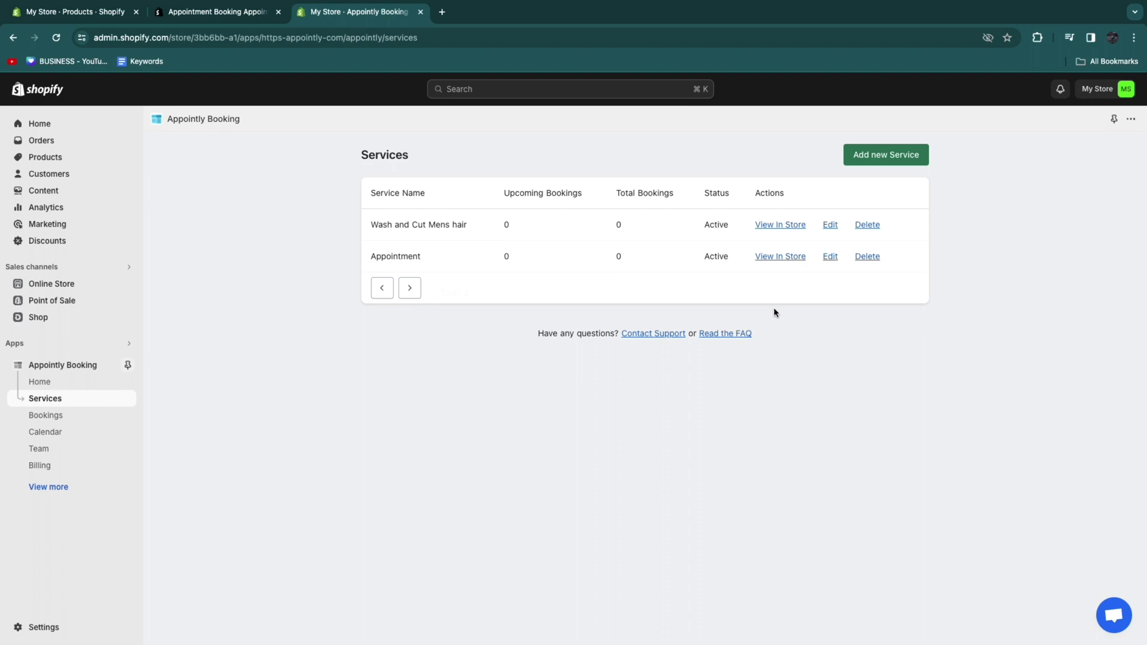
Step: Make Wash and Cut Mens hair skip payment and set its Default Title duration to 30 minutes
{"action": "left_click", "coordinate": [830, 226]}
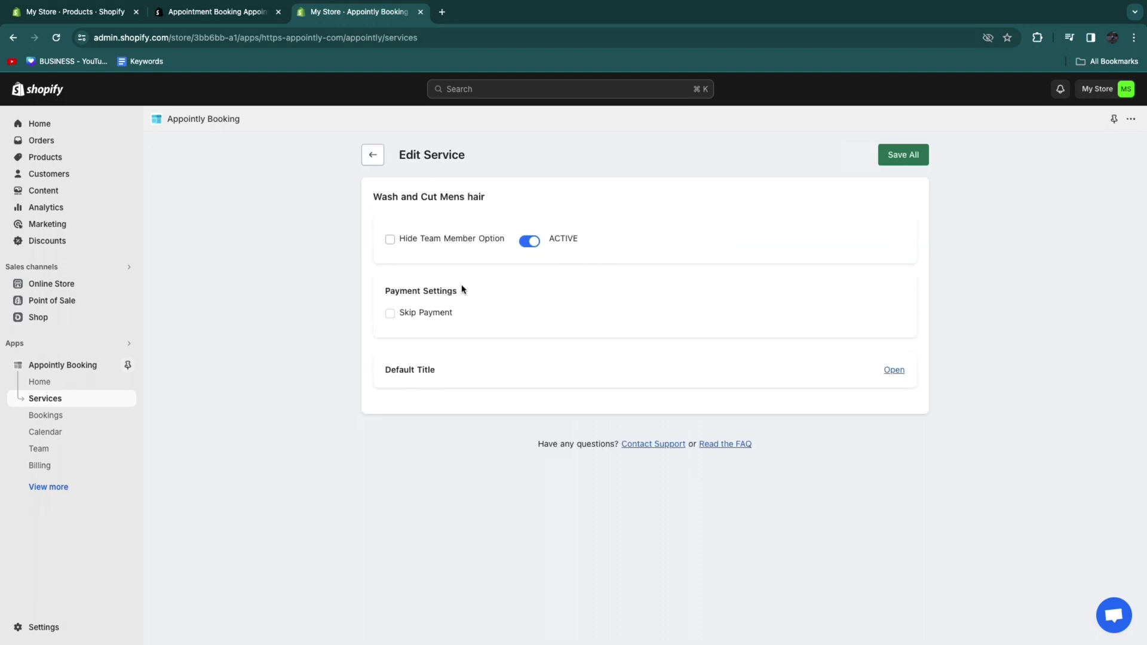
{"action": "left_click_drag", "start_coordinate": [386, 291], "coordinate": [458, 293]}
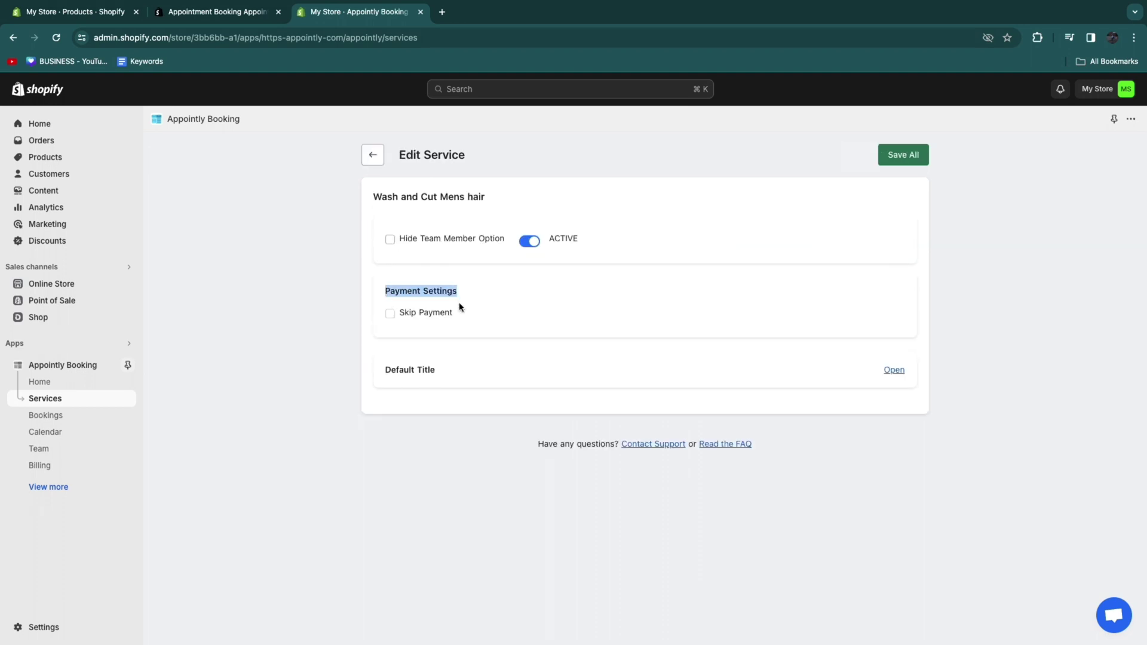
{"action": "left_click", "coordinate": [391, 314]}
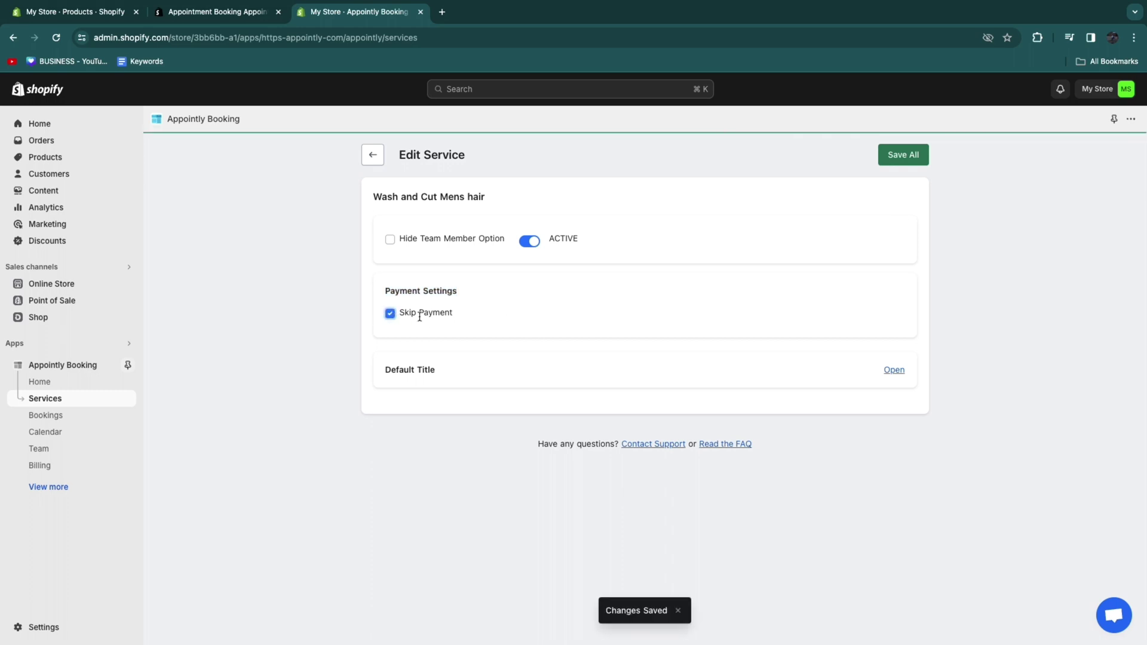
{"action": "left_click_drag", "start_coordinate": [385, 369], "coordinate": [450, 376]}
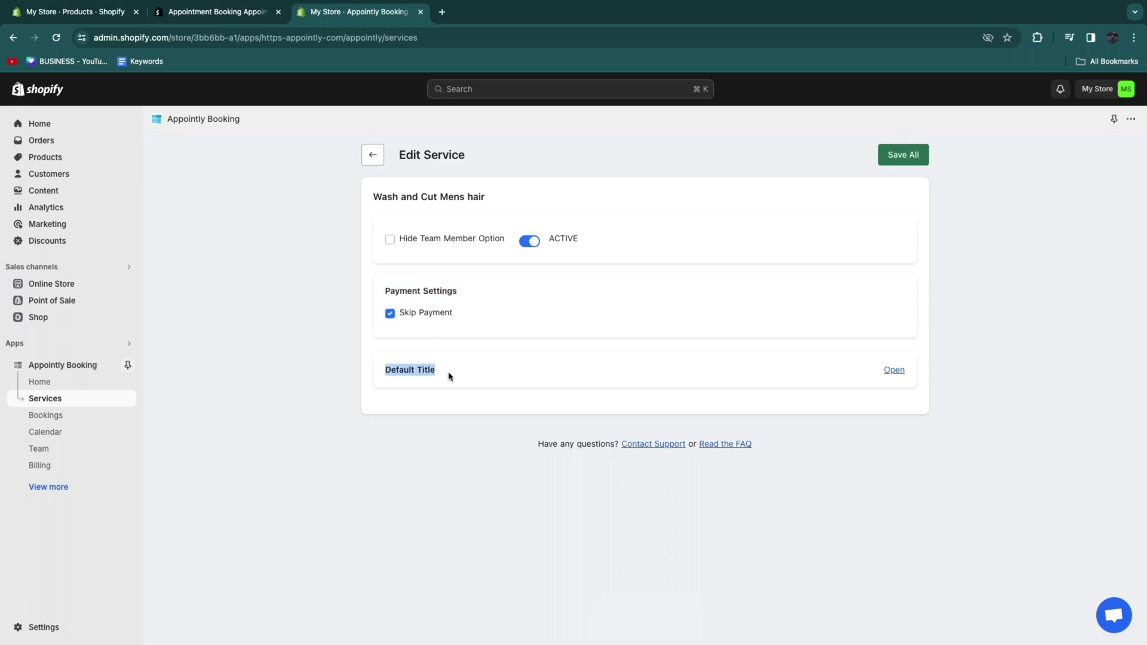
{"action": "left_click", "coordinate": [892, 371]}
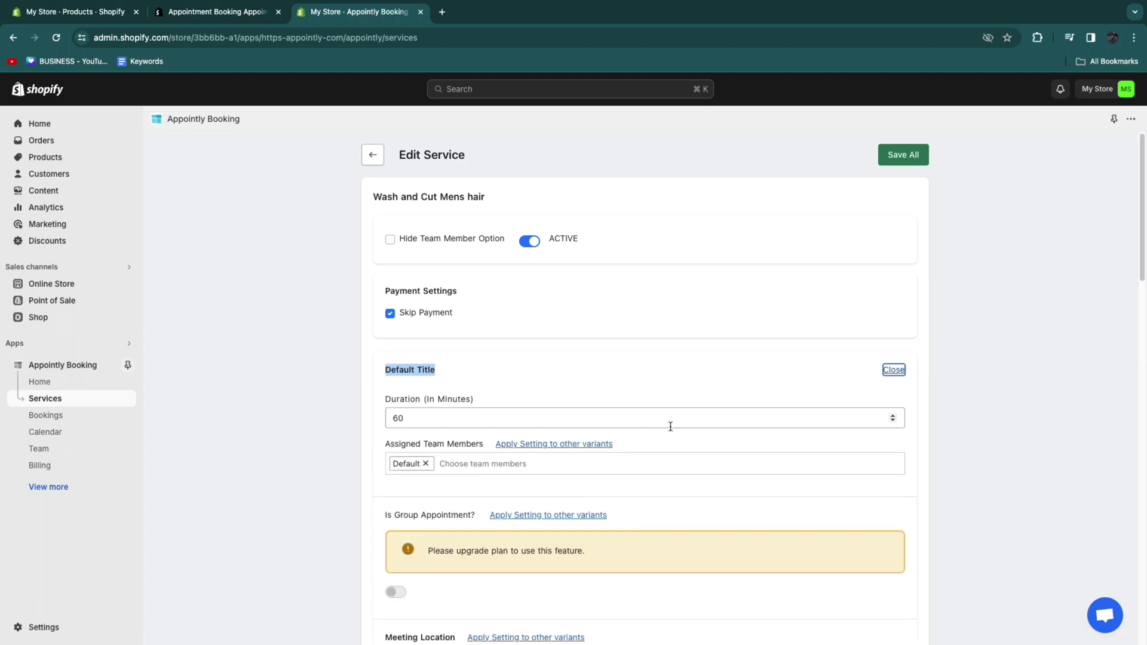
{"action": "left_click_drag", "start_coordinate": [384, 399], "coordinate": [473, 405]}
{"action": "left_click_drag", "start_coordinate": [375, 195], "coordinate": [524, 203]}
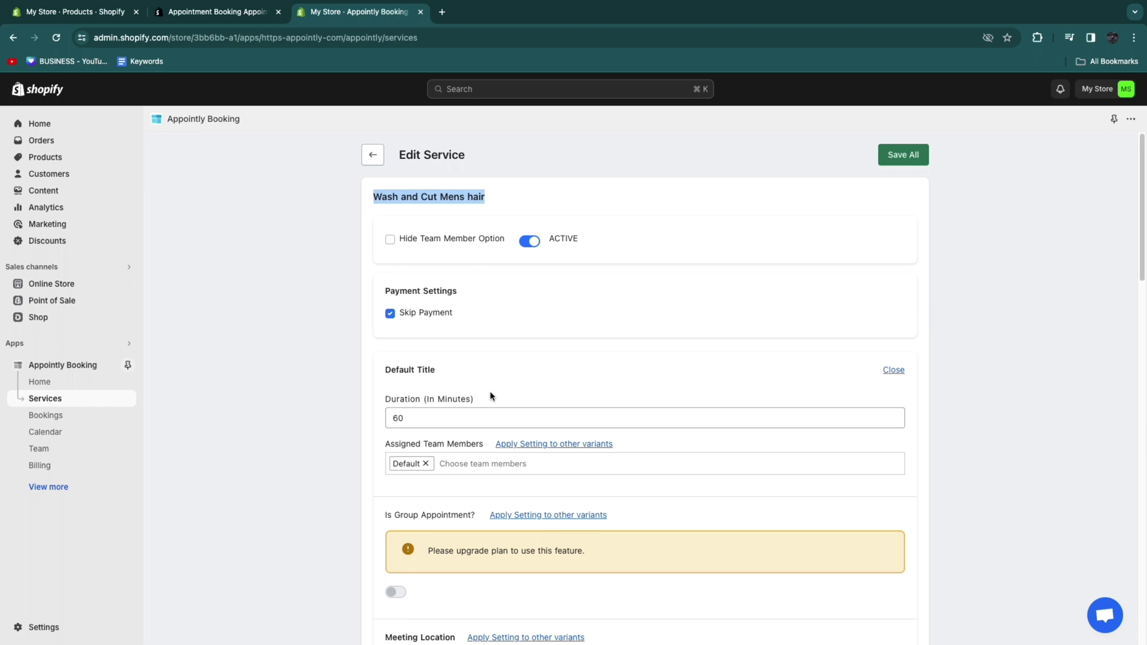
{"action": "double_click", "coordinate": [431, 413]}
{"action": "type", "text": "3"}
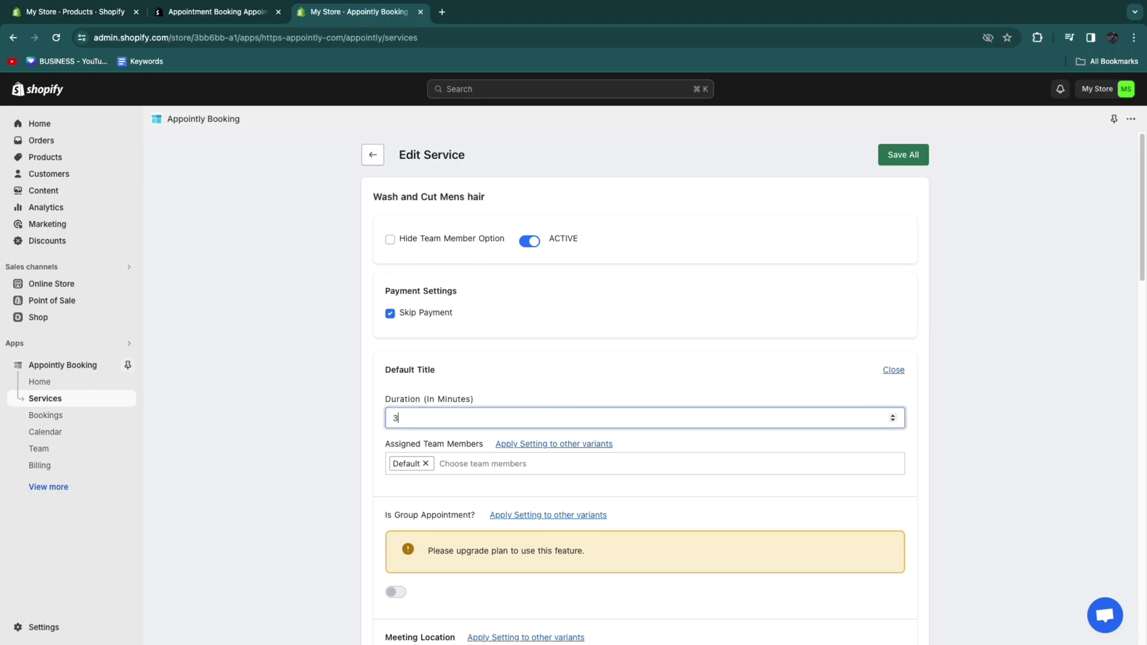
{"action": "type", "text": "0"}
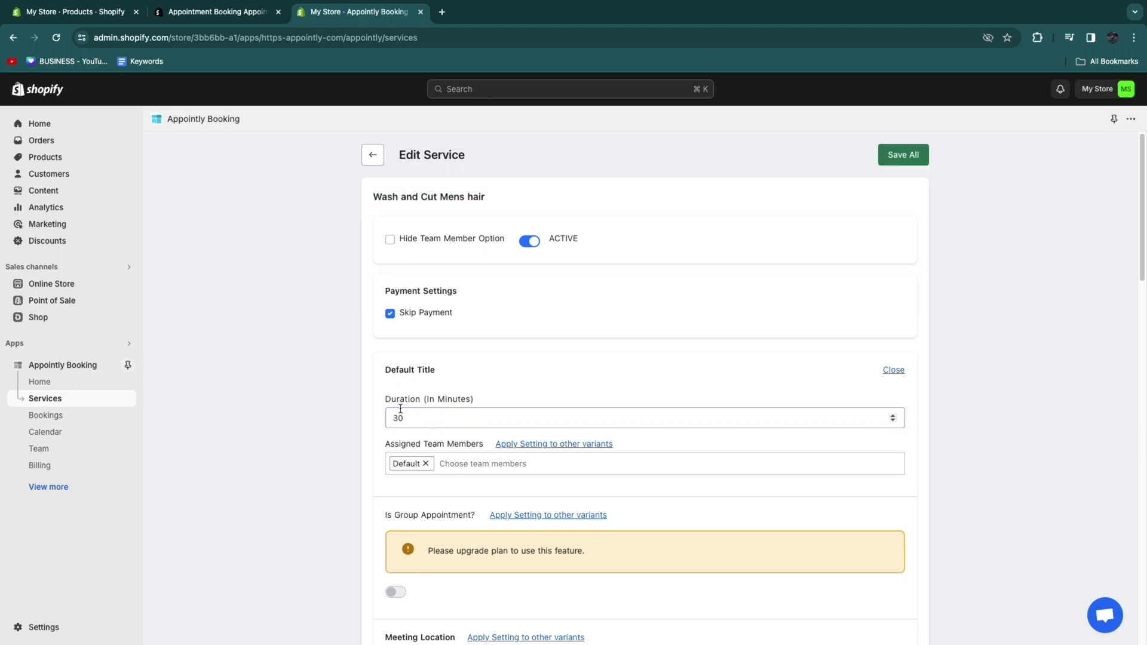
Step: Keep Address as the location type and set a 5-minute buffer after each appointment
{"action": "scroll", "coordinate": [346, 421], "scroll_direction": "down", "scroll_amount": 3}
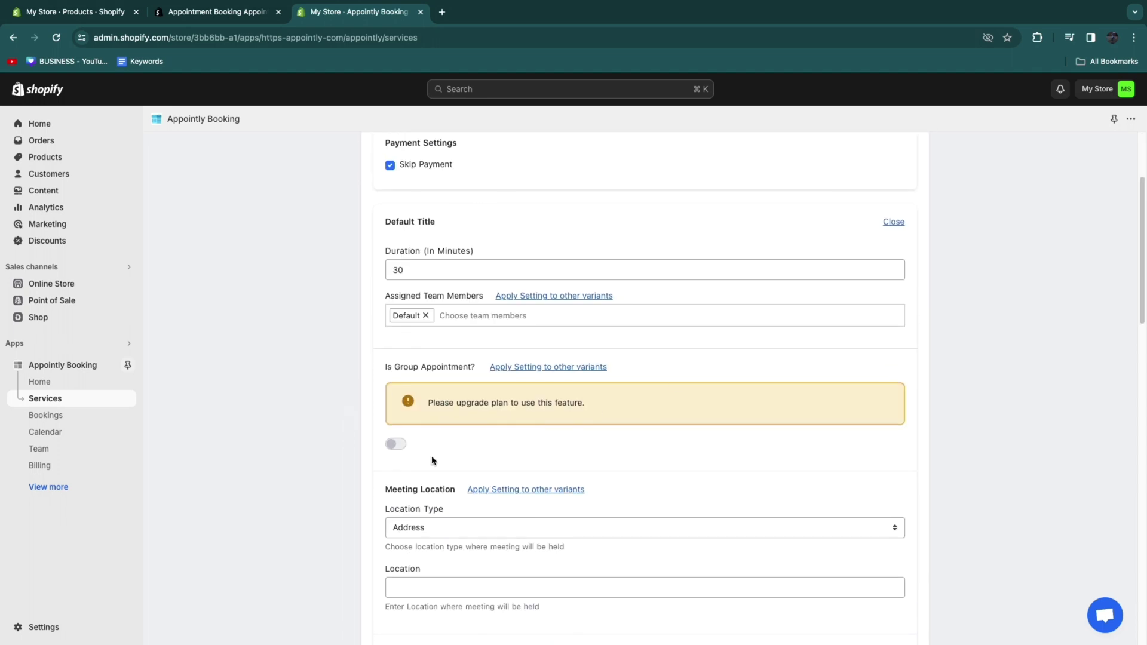
{"action": "scroll", "coordinate": [434, 460], "scroll_direction": "down", "scroll_amount": 3}
{"action": "left_click_drag", "start_coordinate": [389, 382], "coordinate": [465, 392]}
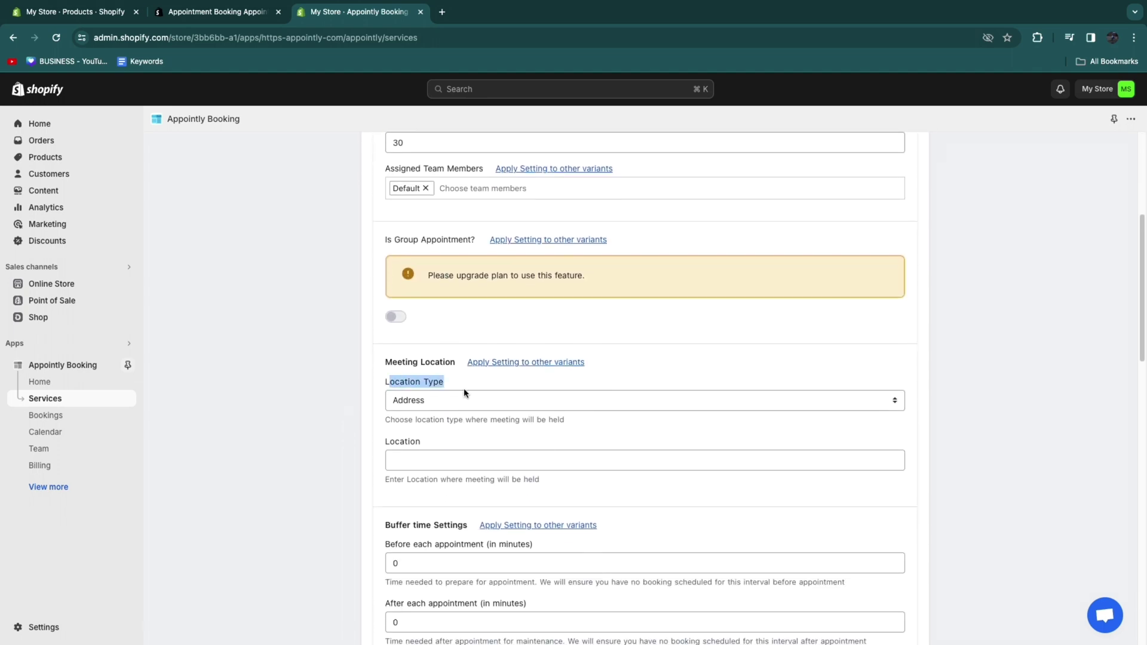
{"action": "left_click", "coordinate": [467, 396]}
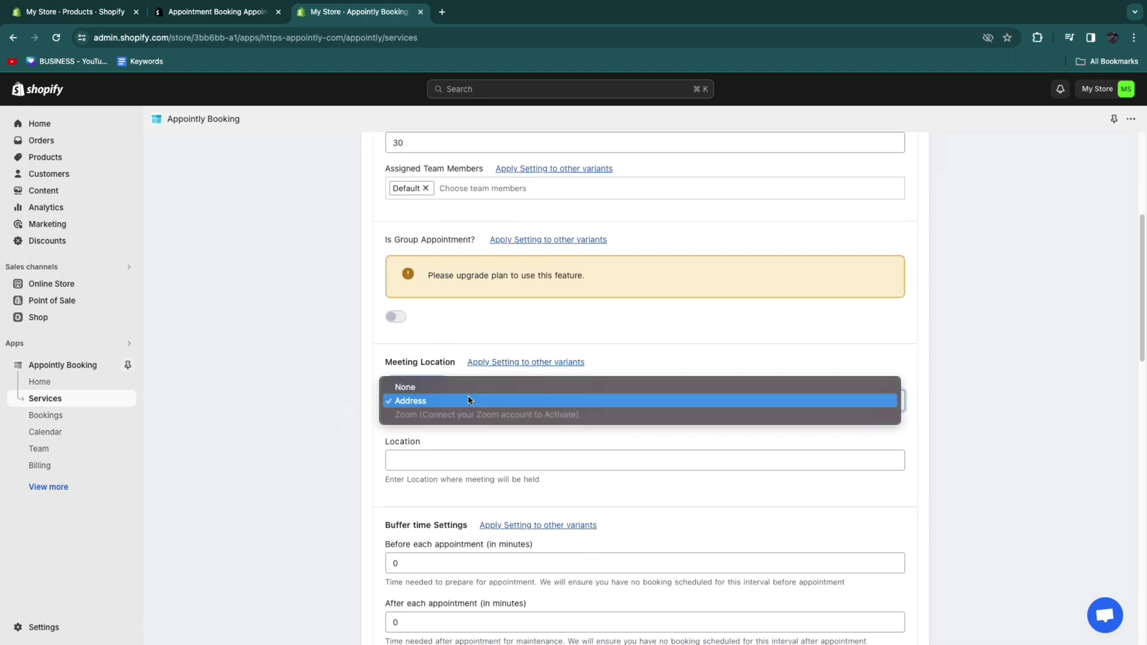
{"action": "left_click", "coordinate": [428, 400]}
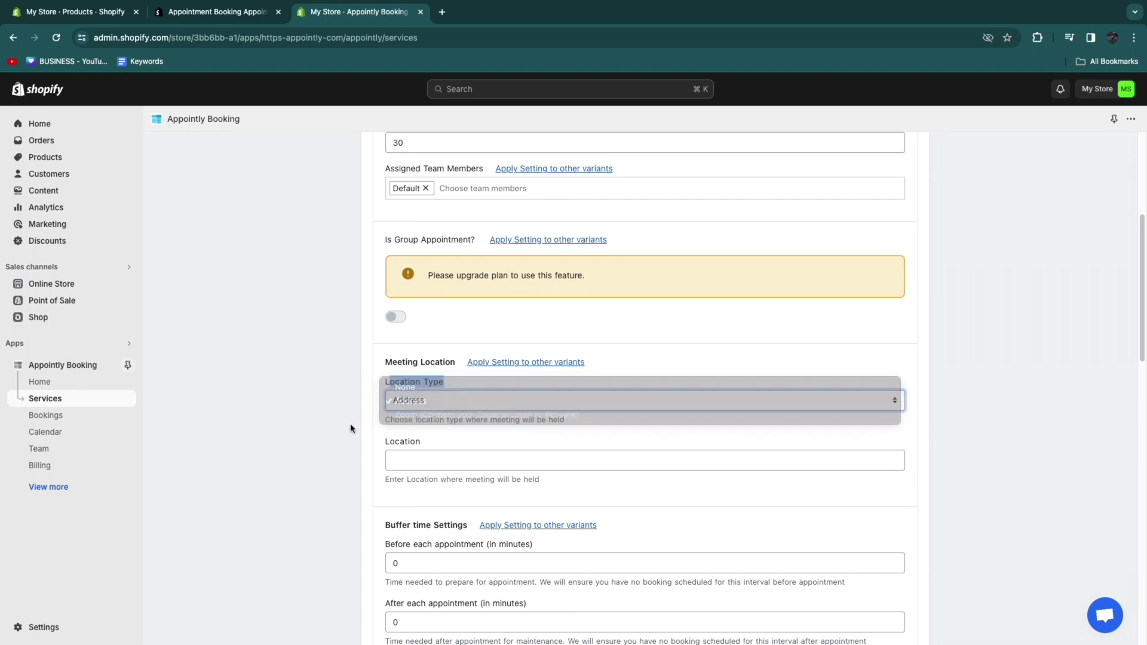
{"action": "scroll", "coordinate": [428, 412], "scroll_direction": "down", "scroll_amount": 2}
{"action": "left_click_drag", "start_coordinate": [385, 434], "coordinate": [457, 443]}
{"action": "left_click", "coordinate": [457, 443]}
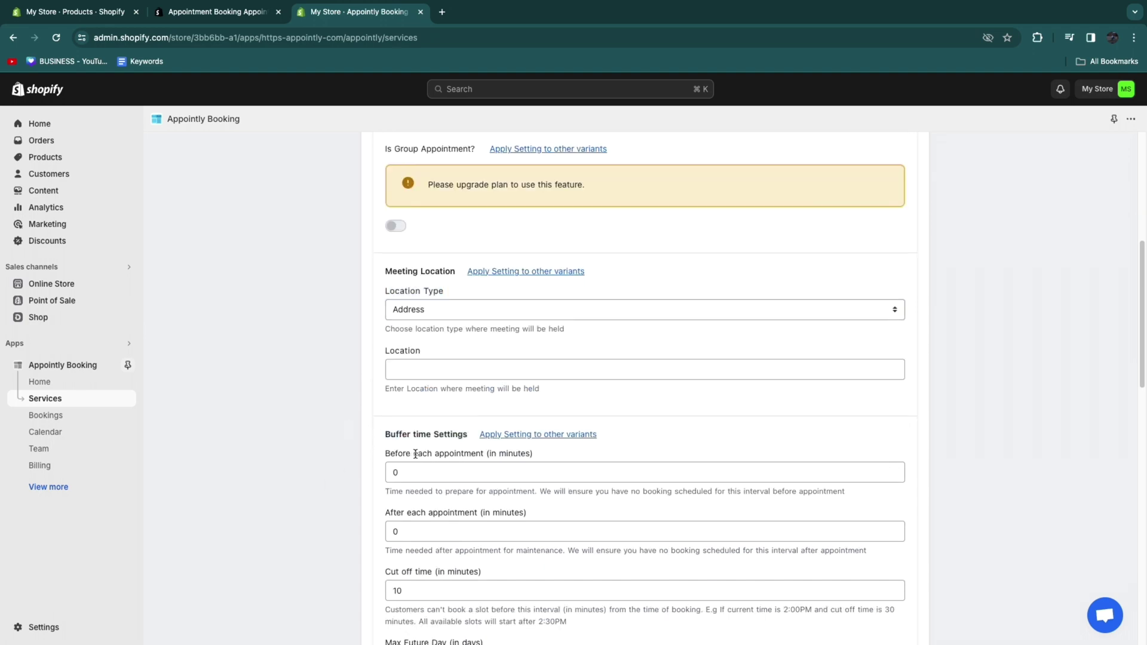
{"action": "left_click", "coordinate": [417, 531]}
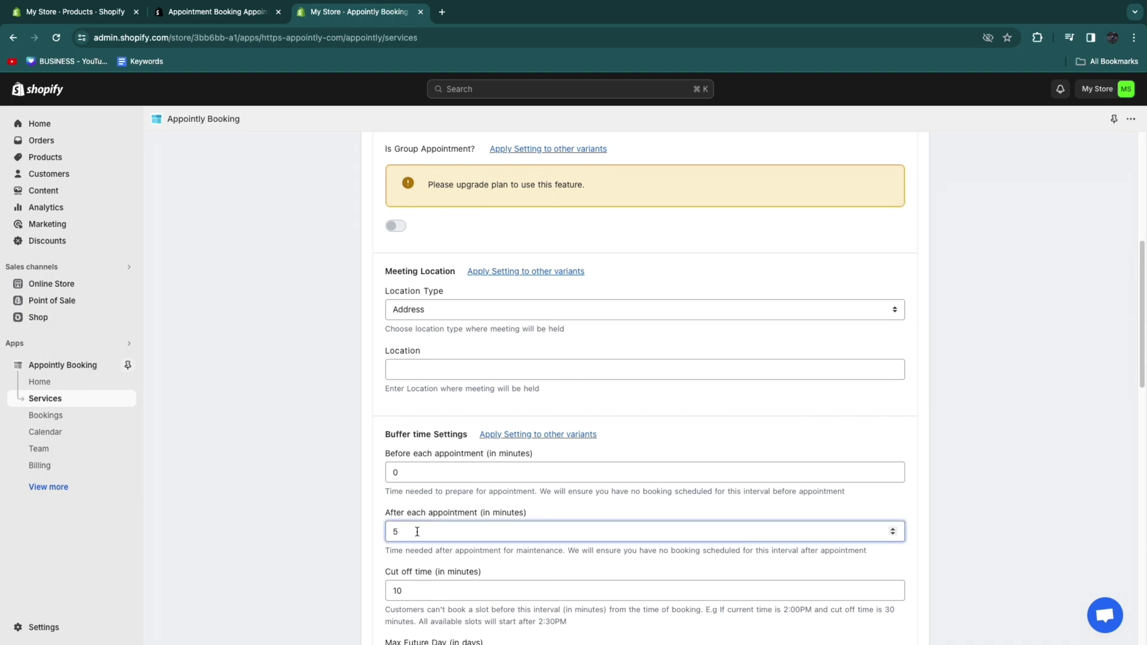
{"action": "left_click", "coordinate": [335, 528]}
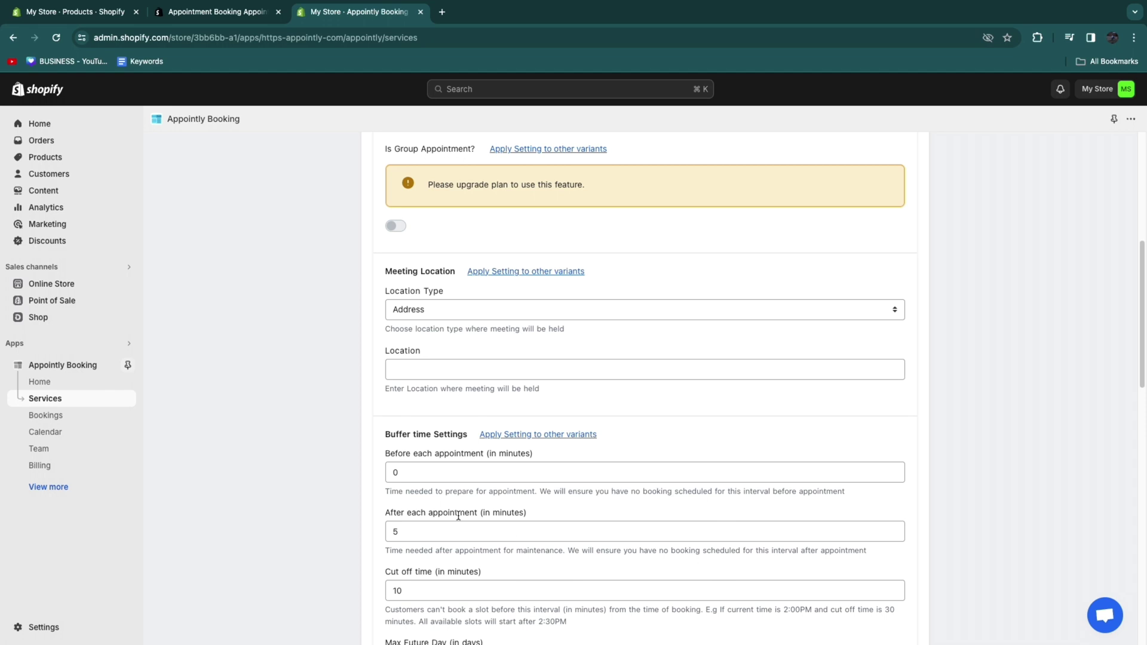
Step: Set the maximum future booking window to 60 days and save the service
{"action": "scroll", "coordinate": [268, 421], "scroll_direction": "down", "scroll_amount": 3}
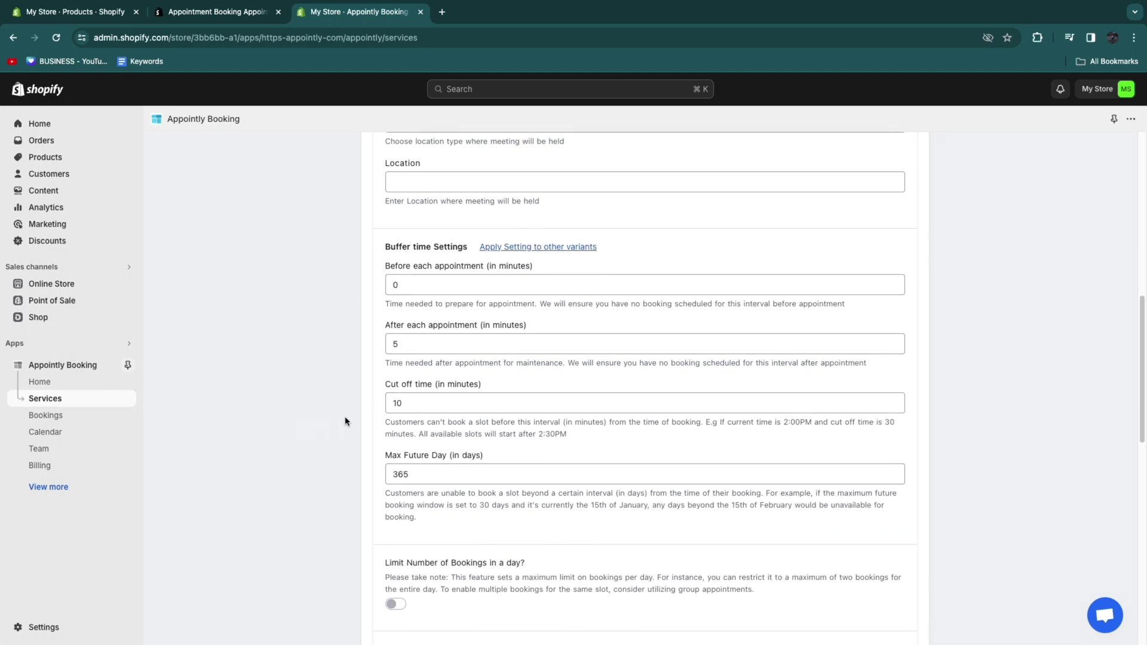
{"action": "left_click_drag", "start_coordinate": [386, 384], "coordinate": [499, 387]}
{"action": "left_click_drag", "start_coordinate": [390, 416], "coordinate": [600, 442]}
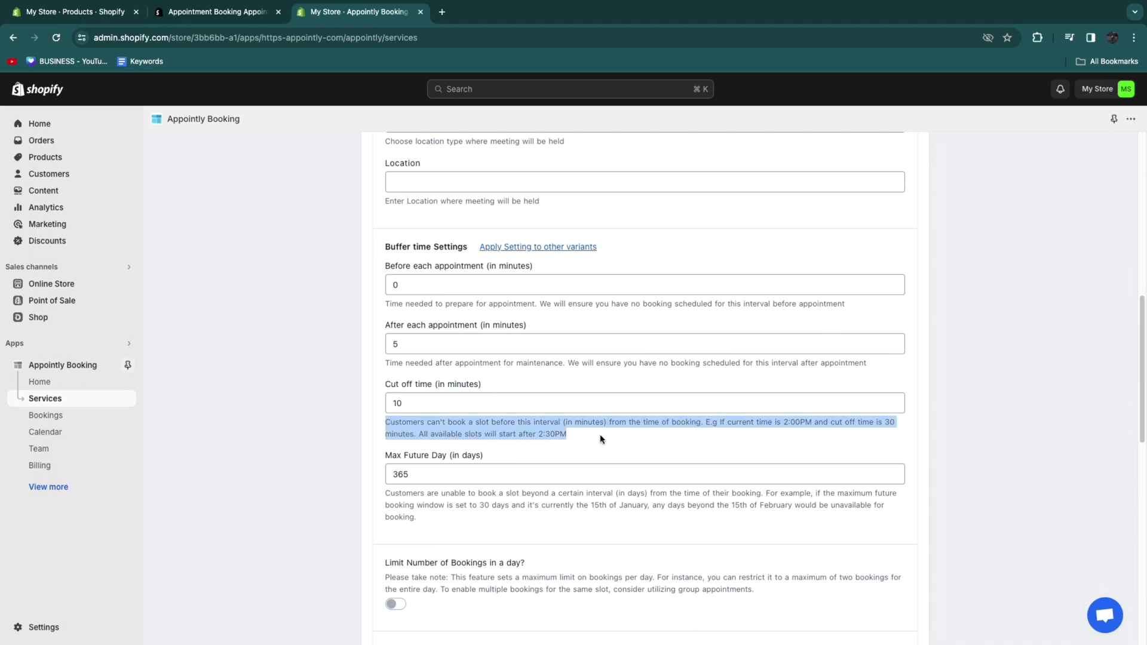
{"action": "left_click", "coordinate": [604, 463]}
{"action": "scroll", "coordinate": [558, 456], "scroll_direction": "down", "scroll_amount": 1}
{"action": "left_click_drag", "start_coordinate": [366, 422], "coordinate": [514, 422]}
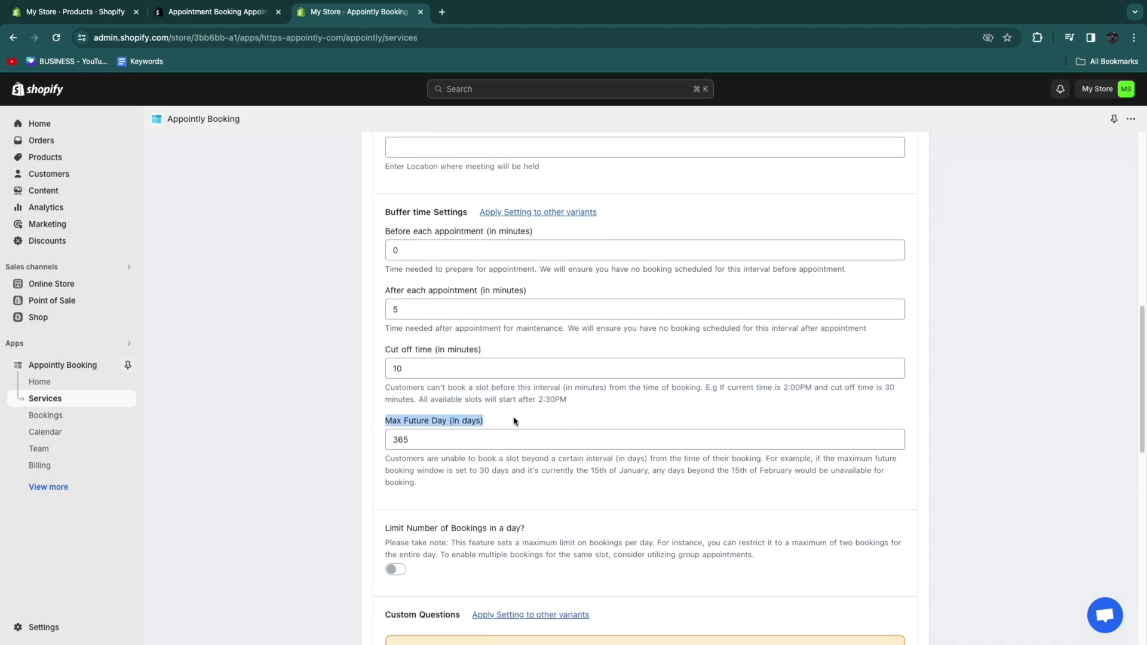
{"action": "left_click", "coordinate": [433, 441]}
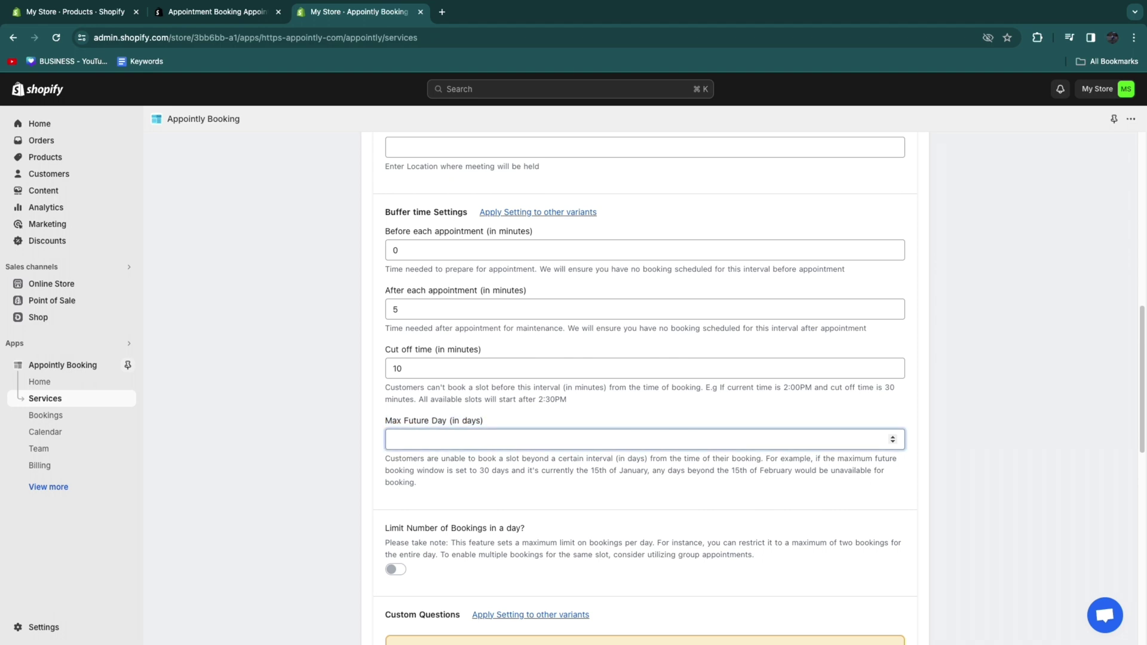
{"action": "type", "text": "60"}
{"action": "scroll", "coordinate": [364, 375], "scroll_direction": "down", "scroll_amount": 4}
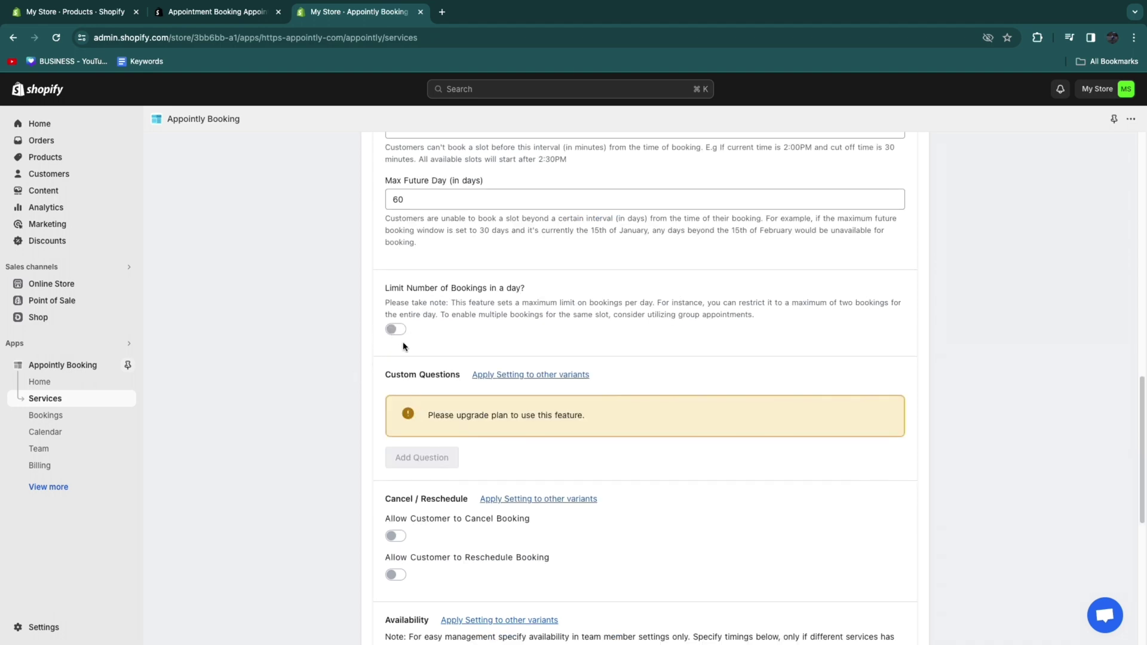
{"action": "scroll", "coordinate": [356, 392], "scroll_direction": "down", "scroll_amount": 1}
{"action": "scroll", "coordinate": [481, 470], "scroll_direction": "down", "scroll_amount": 5}
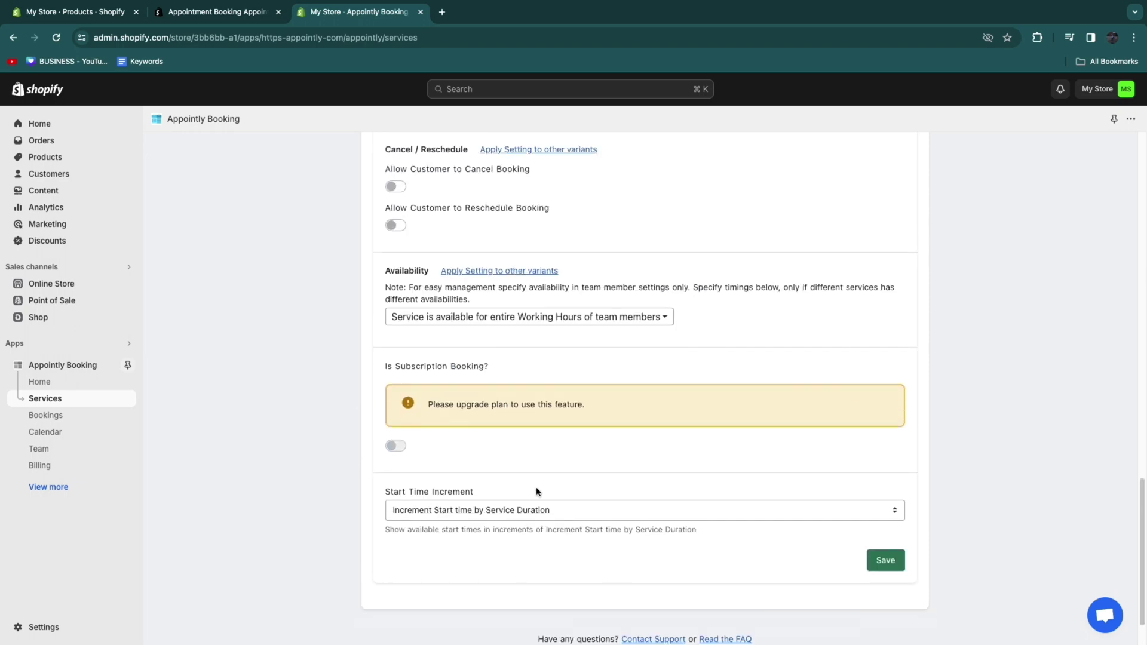
{"action": "scroll", "coordinate": [568, 478], "scroll_direction": "down", "scroll_amount": 1}
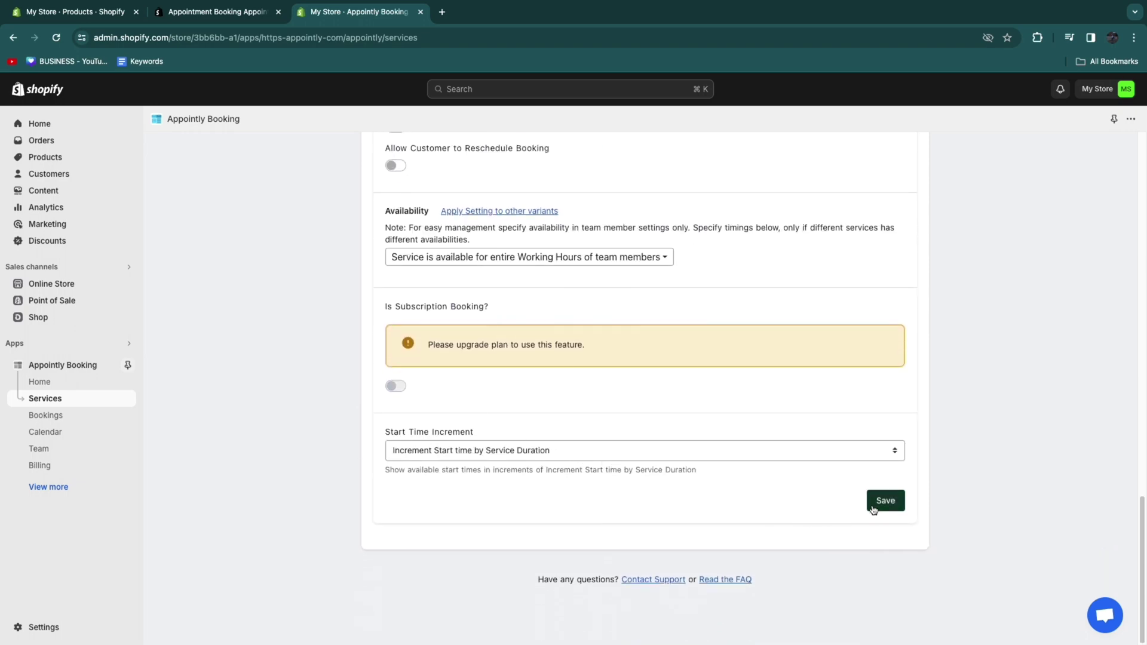
{"action": "left_click", "coordinate": [897, 503]}
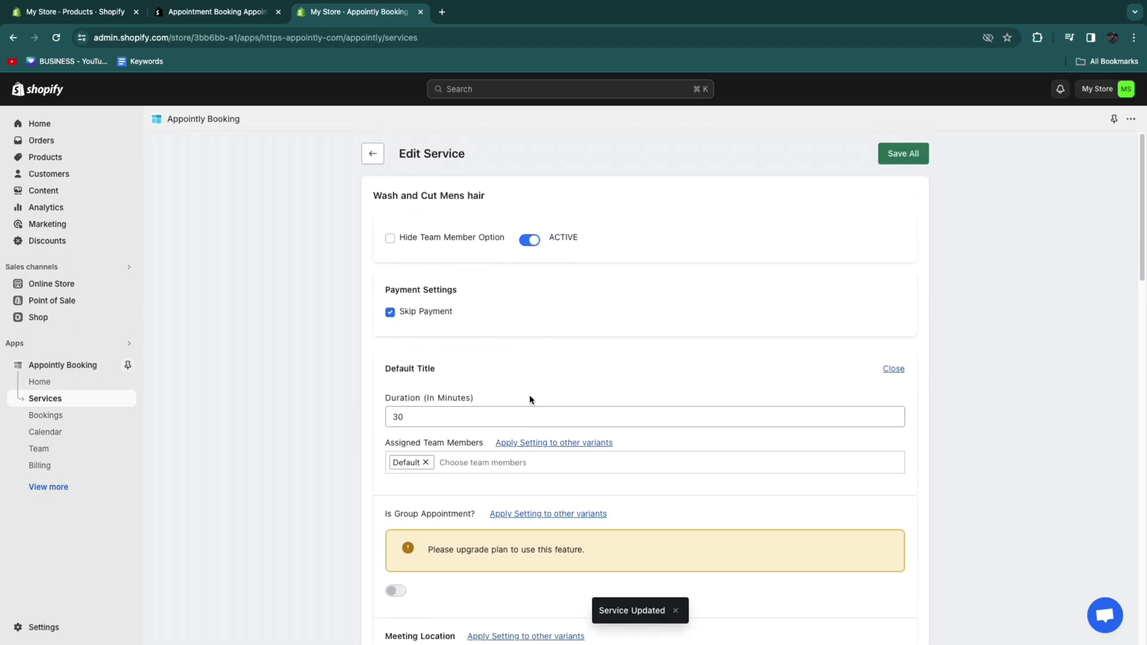
{"action": "left_click", "coordinate": [914, 154]}
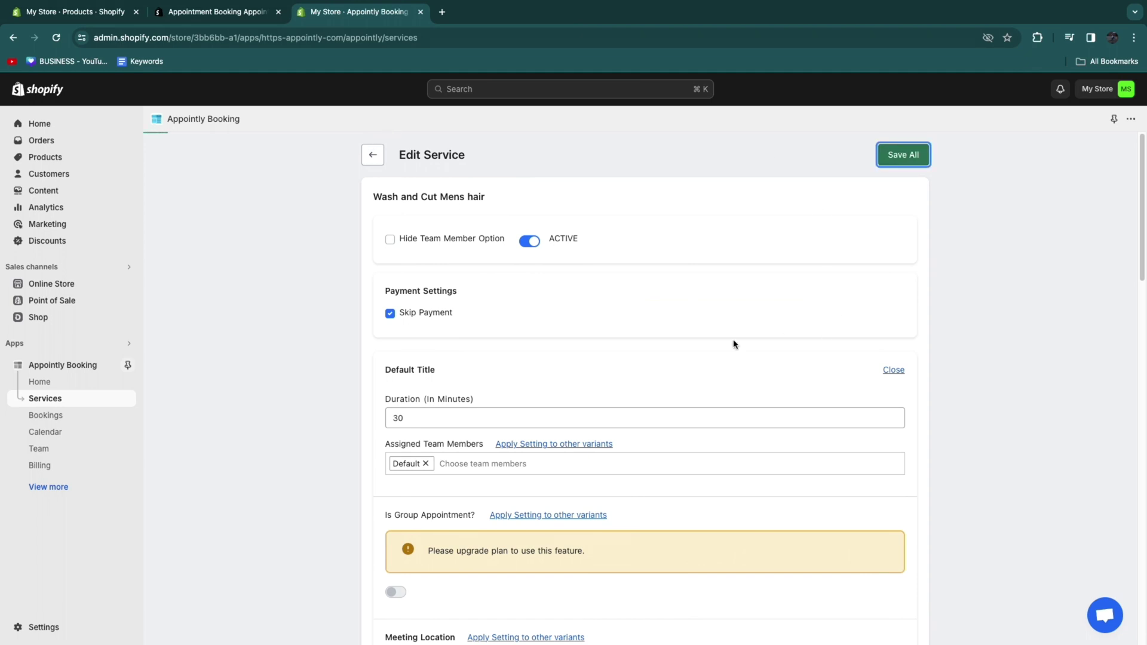
{"action": "left_click", "coordinate": [374, 155]}
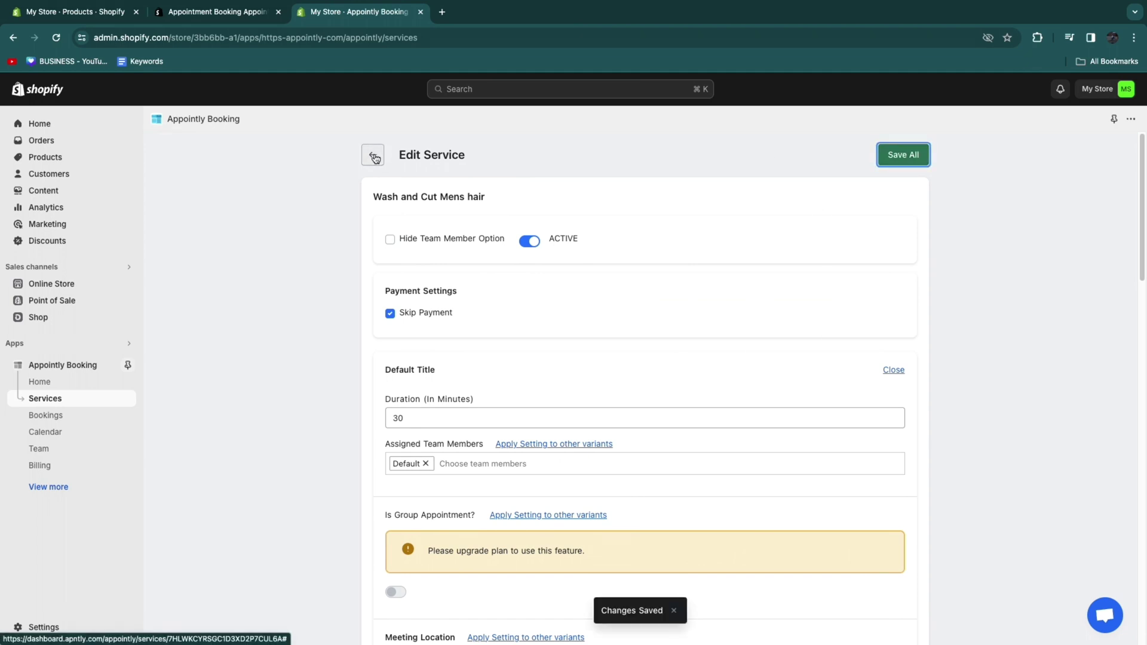
Step: Save the Appointment service with Skip Payment and a 90-minute duration, then return to Products
{"action": "left_click", "coordinate": [830, 257]}
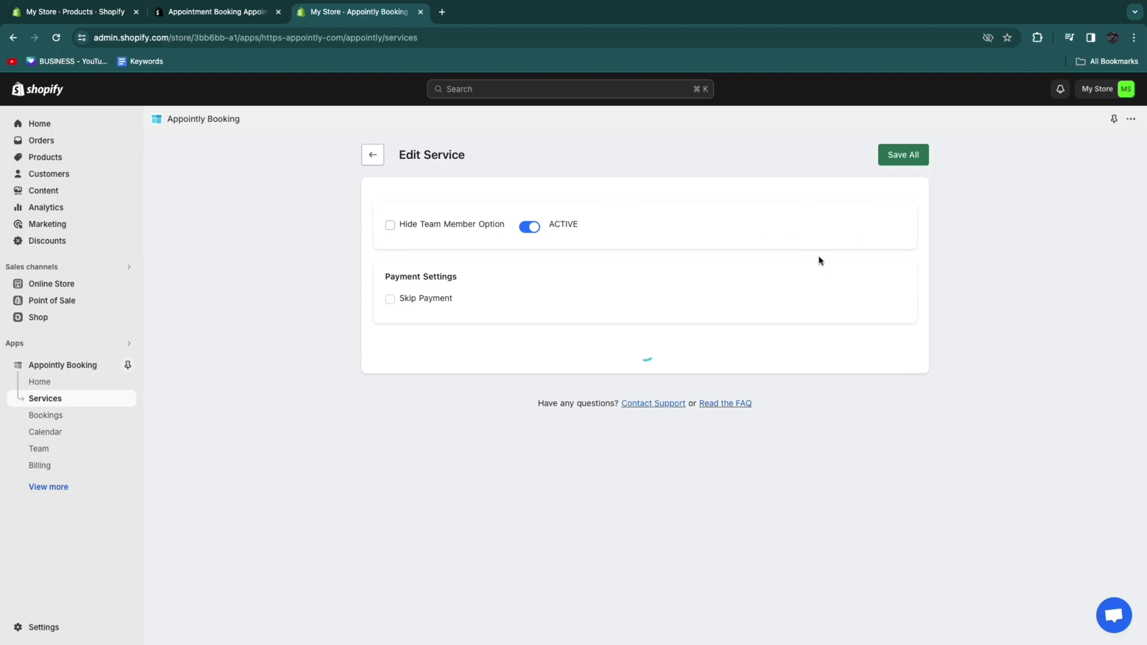
{"action": "left_click", "coordinate": [390, 313]}
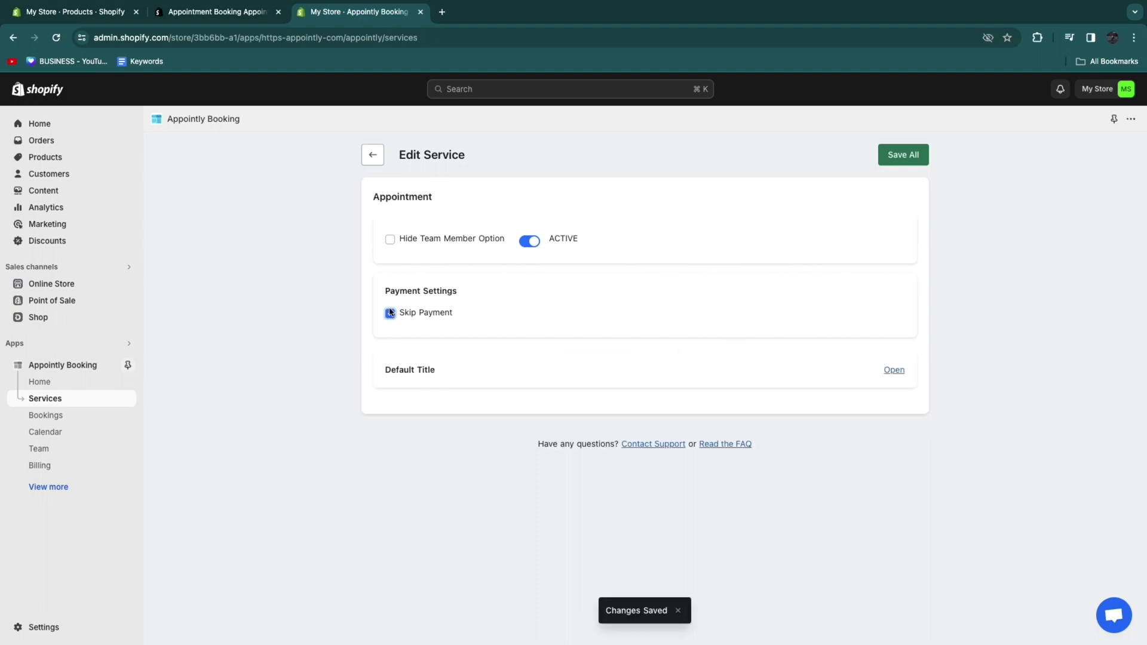
{"action": "left_click", "coordinate": [891, 370]}
{"action": "left_click", "coordinate": [454, 412]}
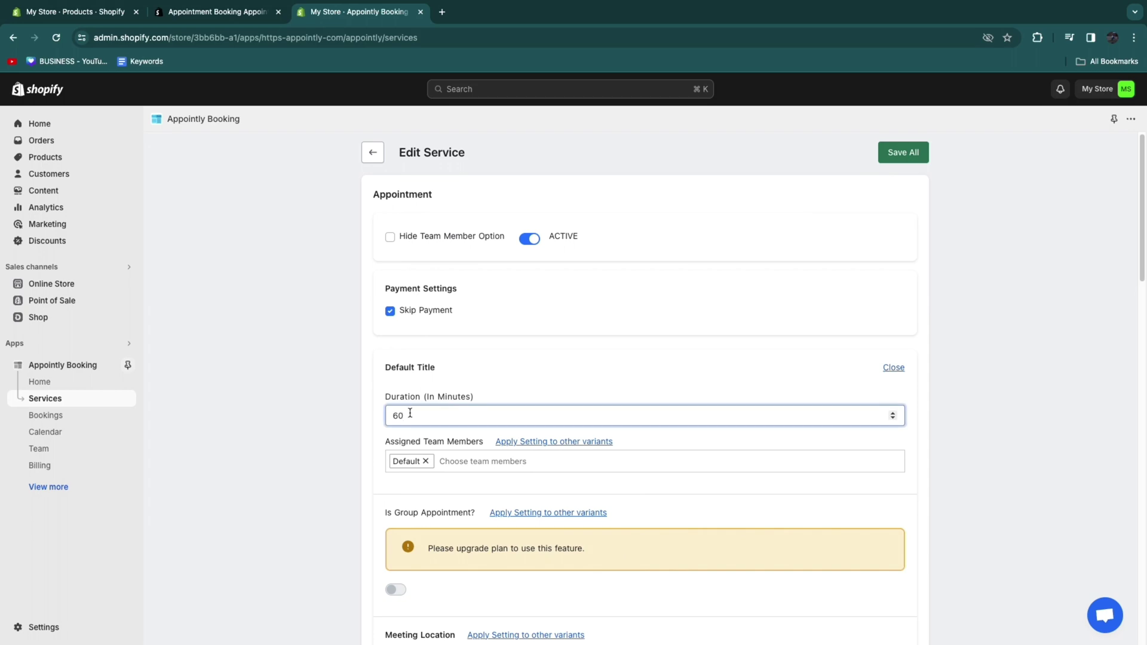
{"action": "left_click_drag", "start_coordinate": [410, 413], "coordinate": [358, 408]}
{"action": "scroll", "coordinate": [614, 392], "scroll_direction": "down", "scroll_amount": 7}
{"action": "scroll", "coordinate": [465, 490], "scroll_direction": "up", "scroll_amount": 1}
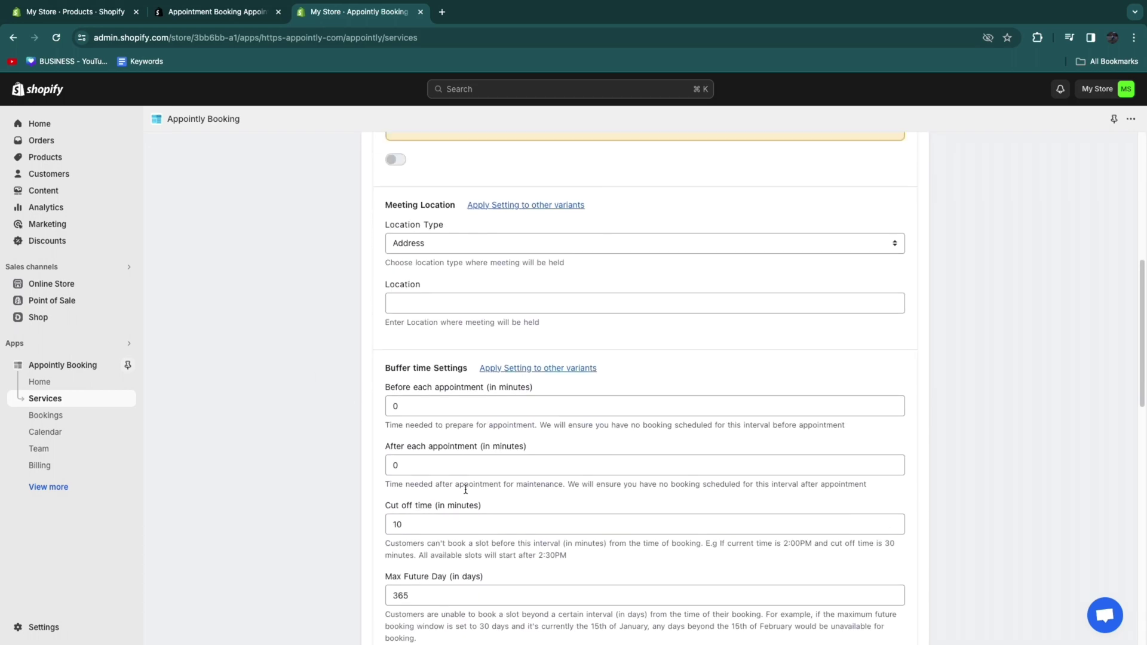
{"action": "scroll", "coordinate": [485, 487], "scroll_direction": "down", "scroll_amount": 2}
{"action": "scroll", "coordinate": [504, 484], "scroll_direction": "up", "scroll_amount": 10}
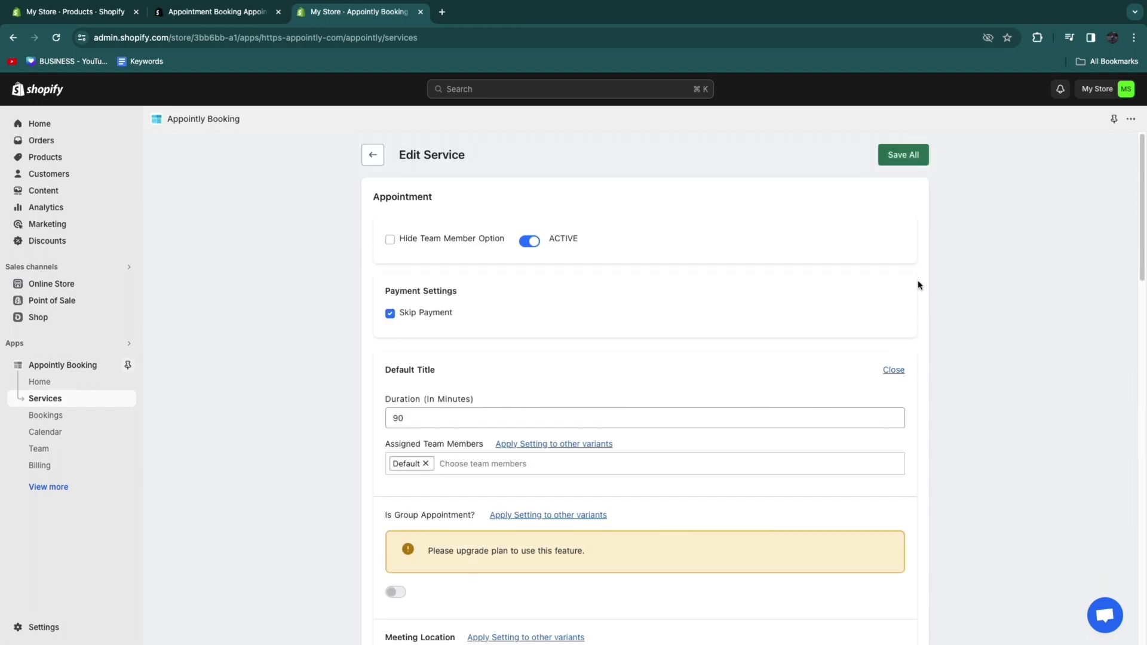
{"action": "left_click", "coordinate": [899, 158]}
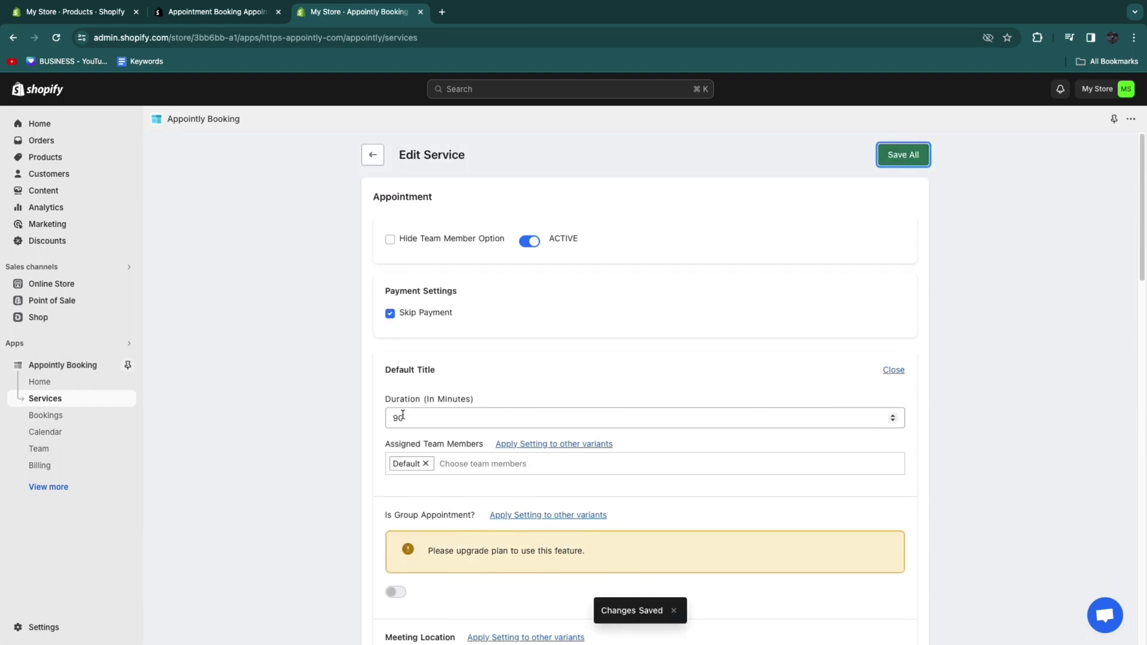
{"action": "left_click", "coordinate": [54, 155]}
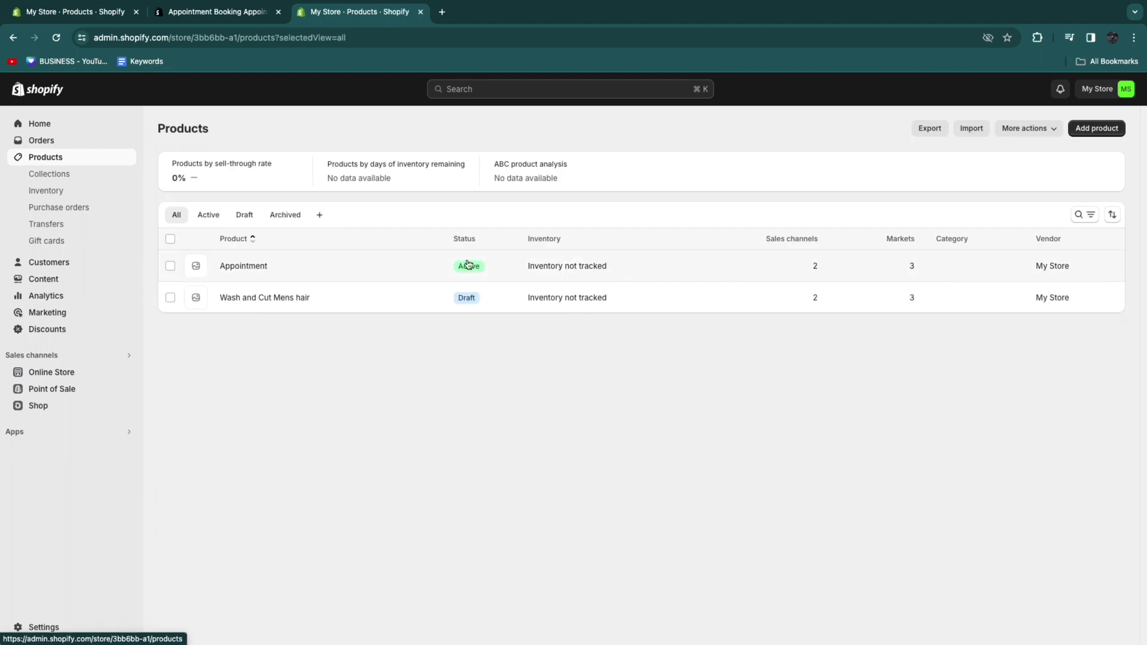
Step: Change the Appointment product's price to €45.00 and save it
{"action": "left_click", "coordinate": [257, 265]}
{"action": "scroll", "coordinate": [454, 353], "scroll_direction": "down", "scroll_amount": 2}
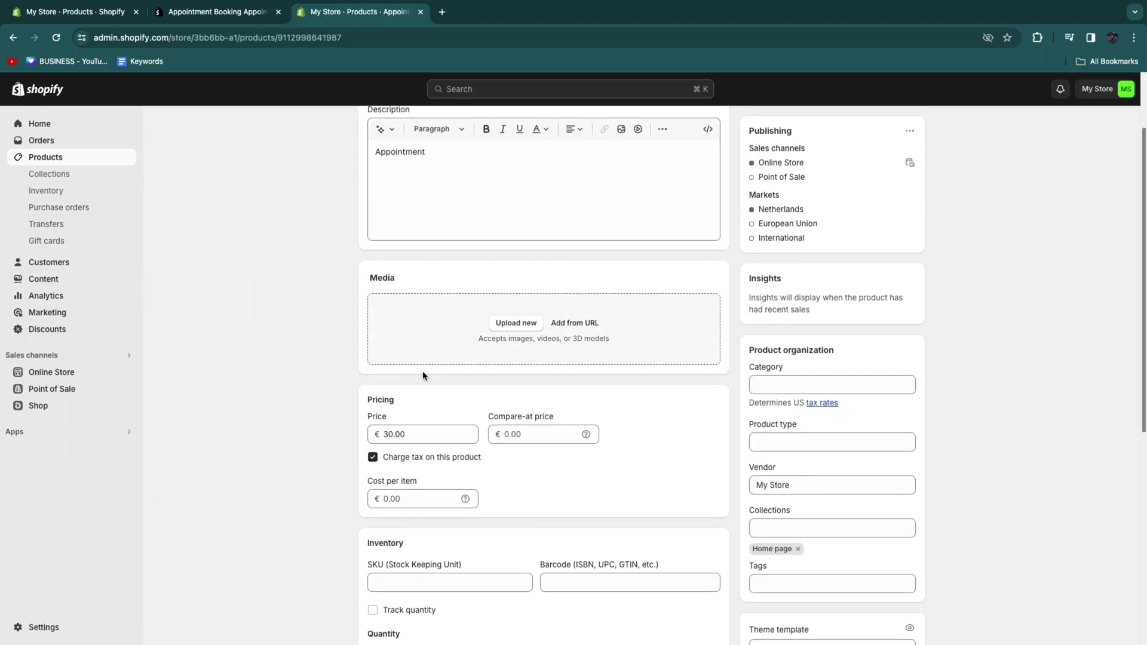
{"action": "left_click", "coordinate": [387, 434]}
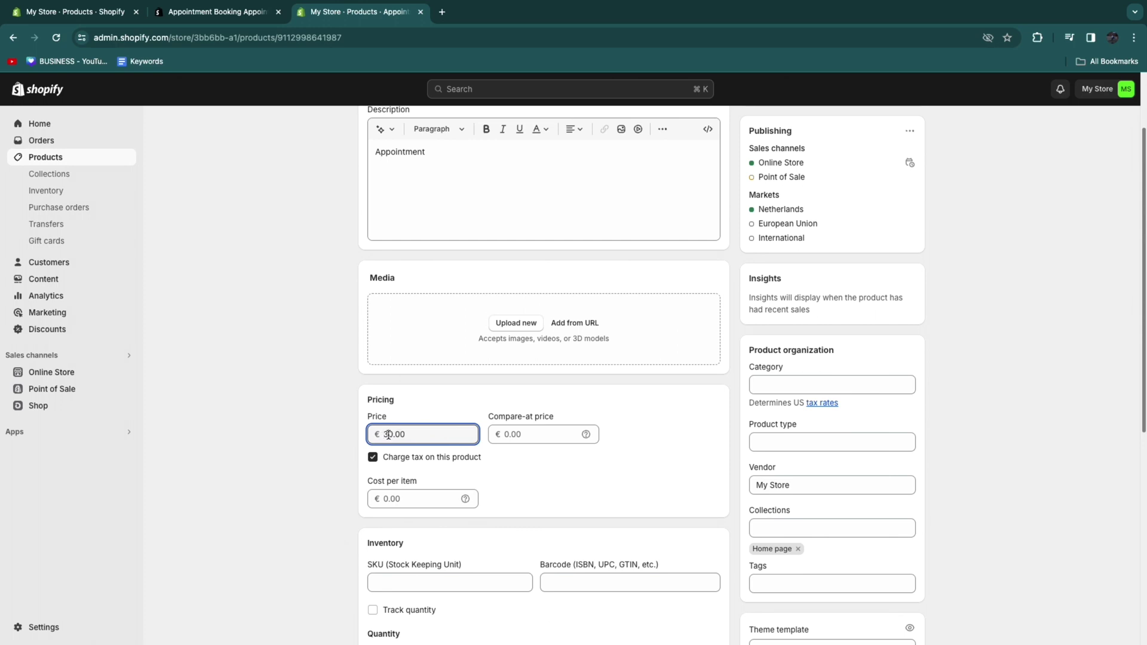
{"action": "key", "text": "BackSpace"}
{"action": "type", "text": "45"}
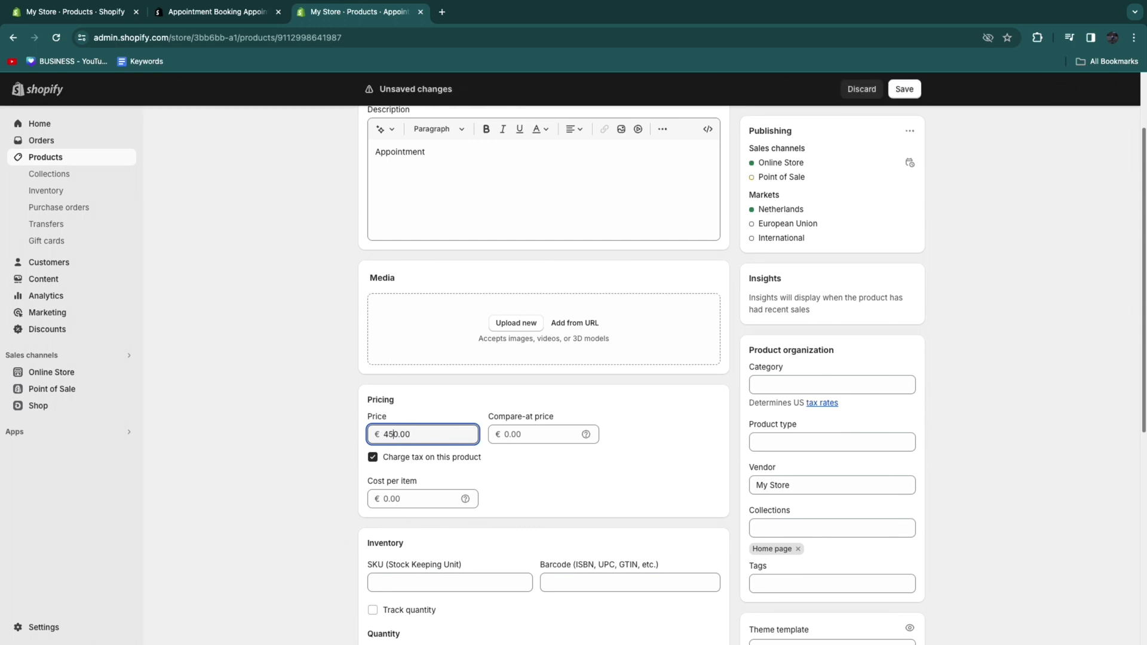
{"action": "left_click", "coordinate": [903, 88]}
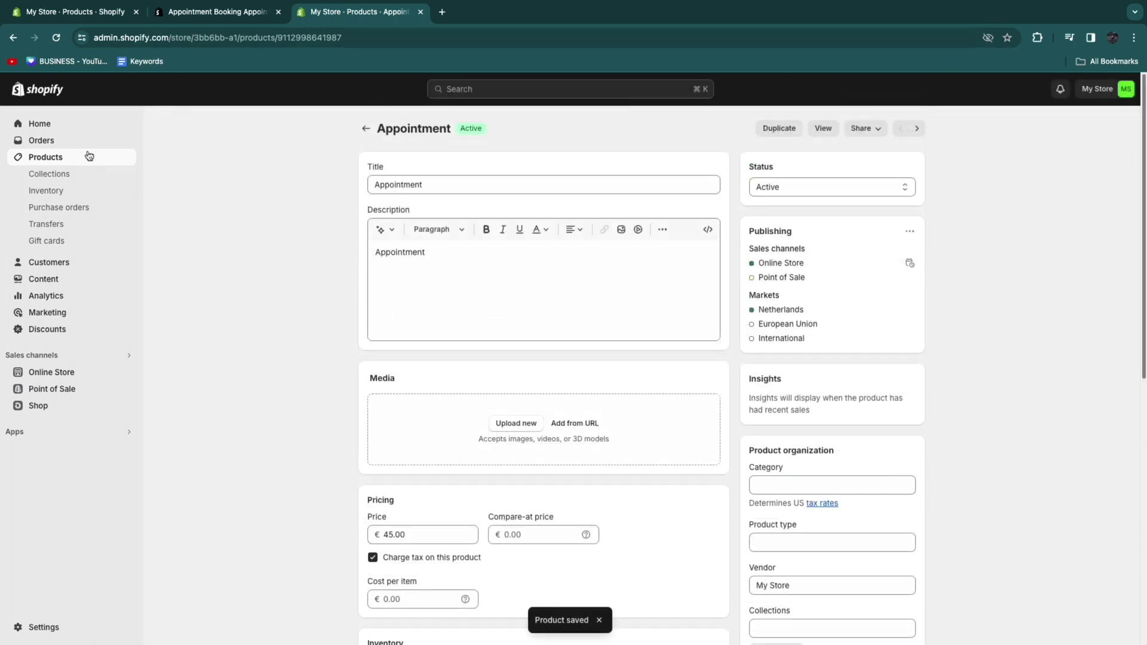
{"action": "left_click", "coordinate": [365, 128]}
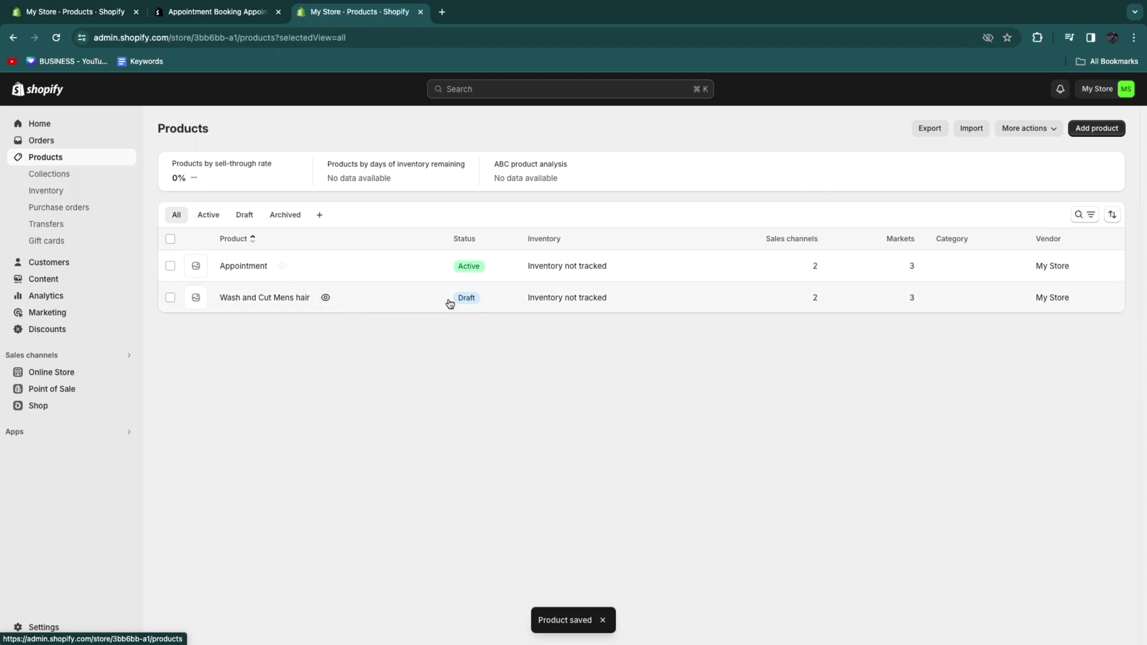
Step: Set the Wash and Cut Mens hair product's status to Active
{"action": "left_click", "coordinate": [281, 298]}
{"action": "left_click", "coordinate": [863, 128]}
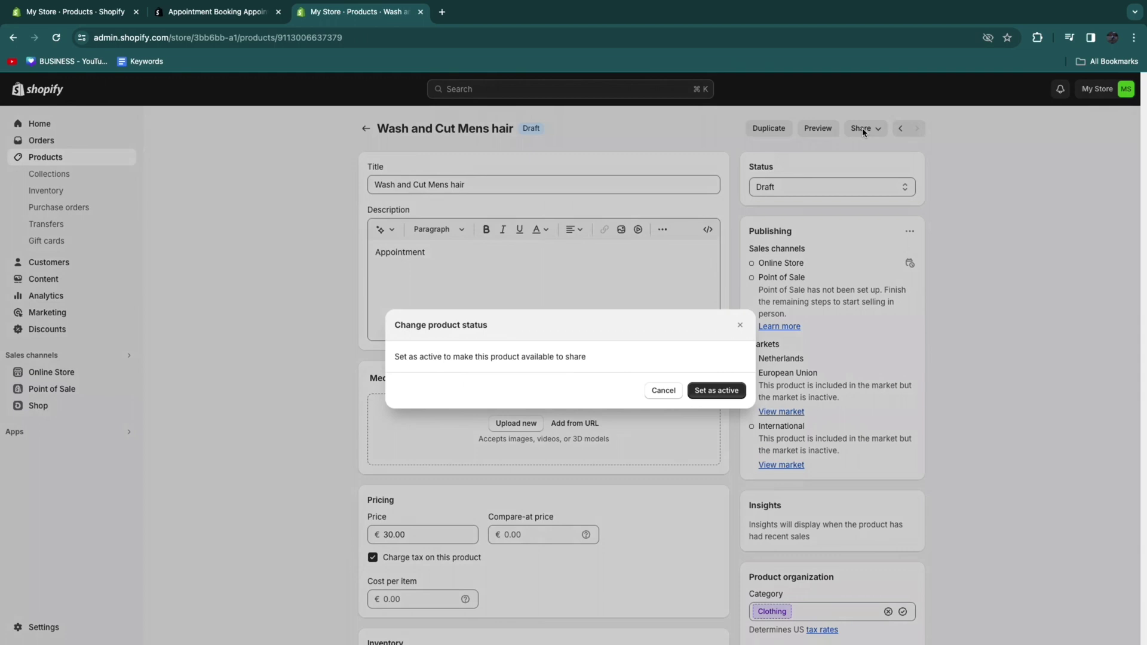
{"action": "left_click", "coordinate": [717, 391]}
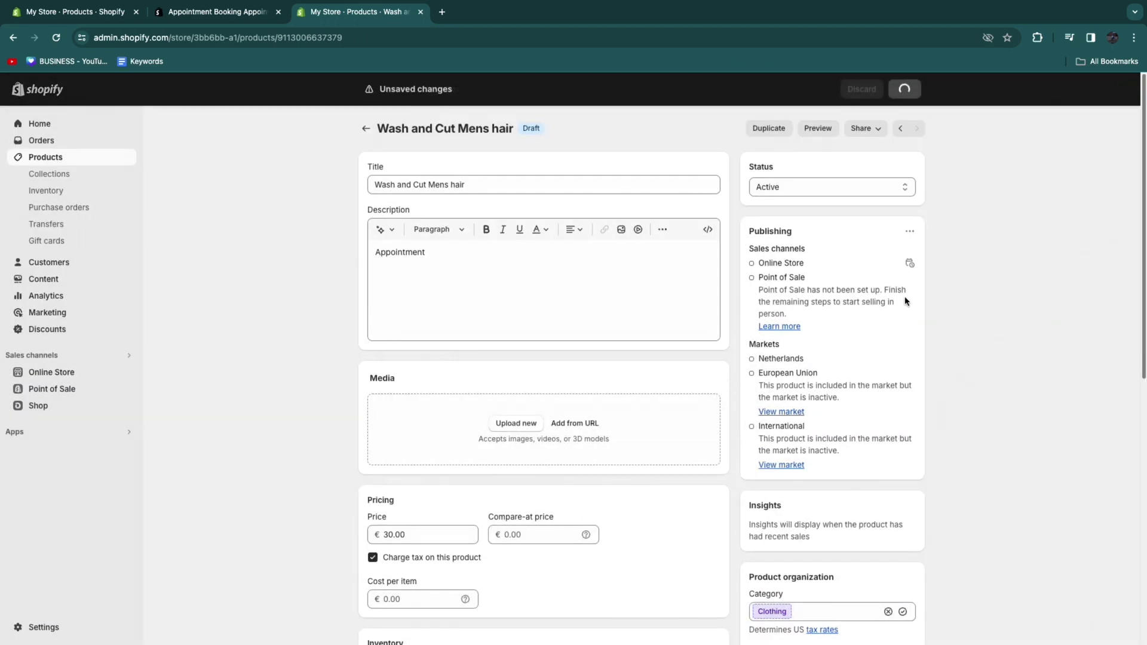
{"action": "left_click", "coordinate": [366, 129]}
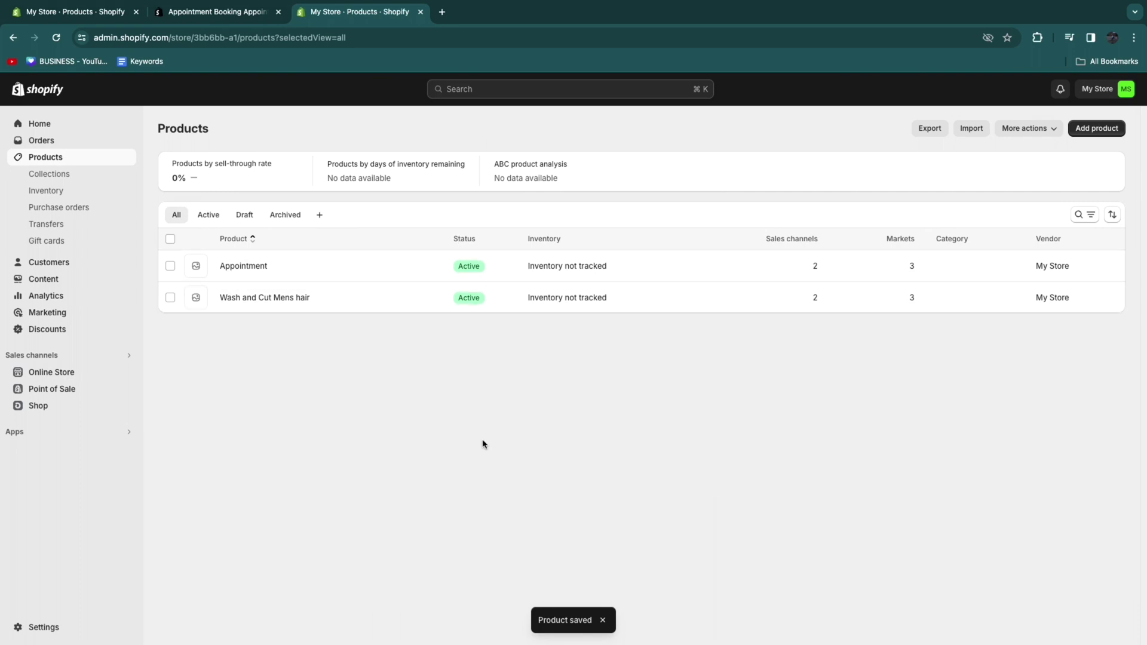
Step: Open Appointly's Team page and give the Default team member a new name
{"action": "left_click", "coordinate": [41, 435]}
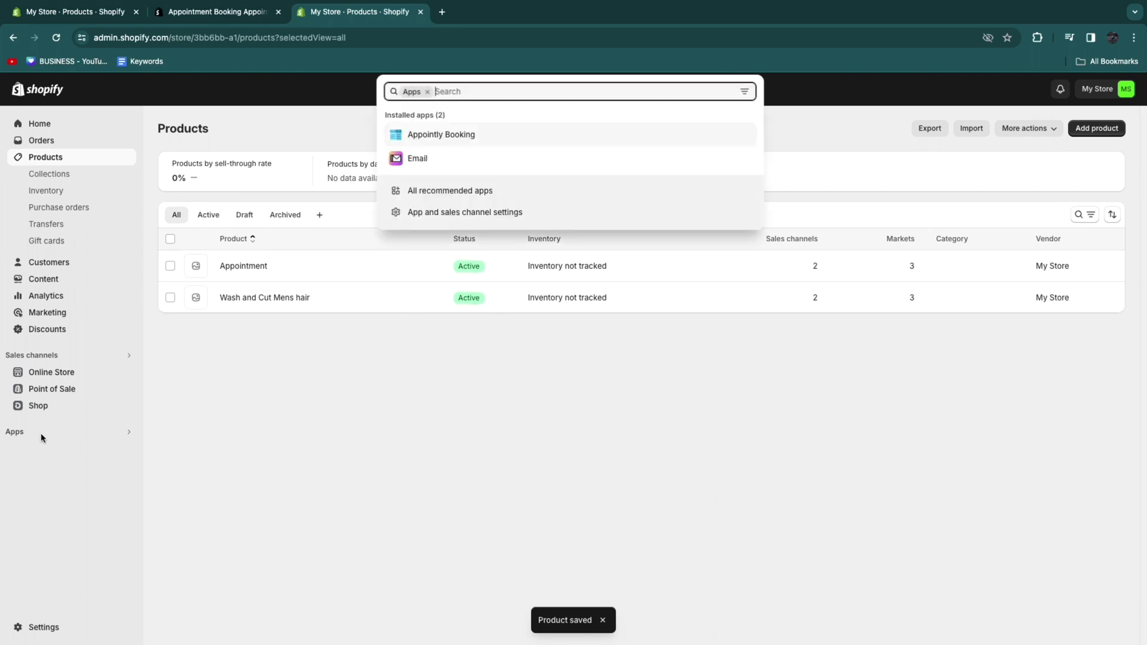
{"action": "left_click", "coordinate": [429, 136]}
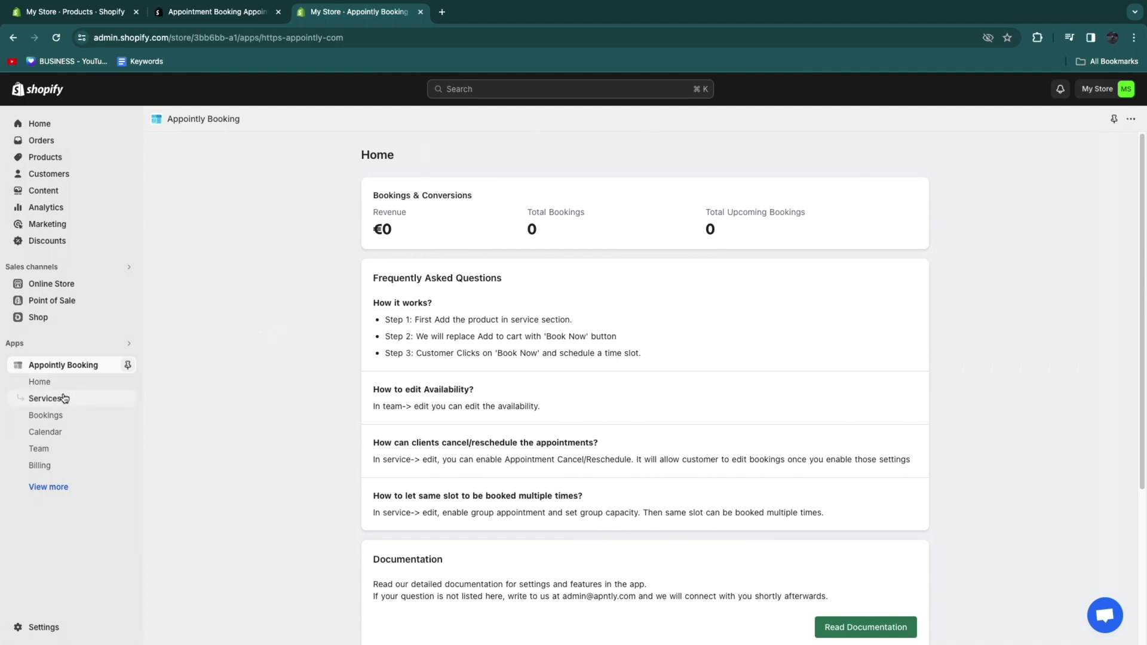
{"action": "left_click", "coordinate": [76, 455]}
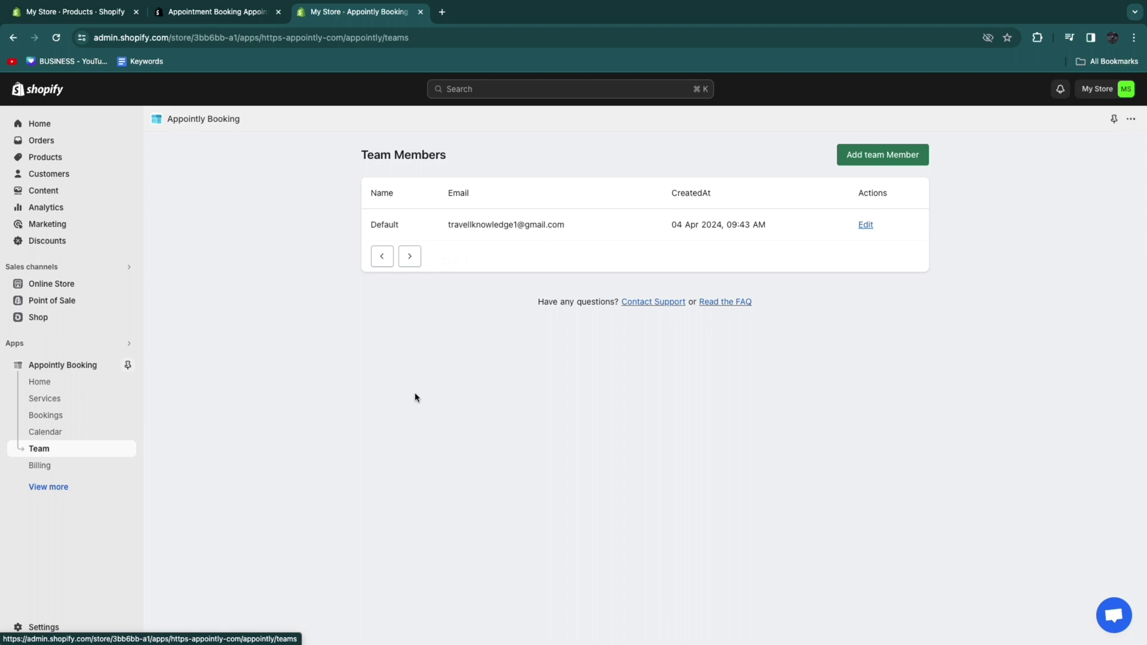
{"action": "left_click", "coordinate": [865, 225]}
{"action": "double_click", "coordinate": [430, 216]}
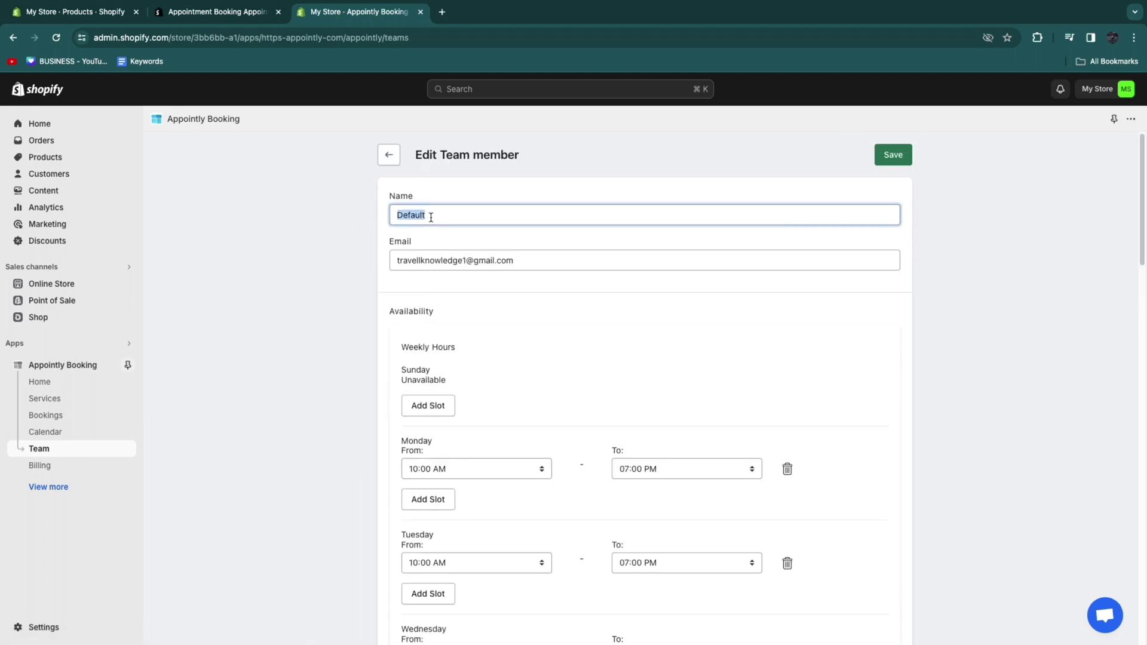
{"action": "type", "text": "dani"}
Step: Remove Monday's working hours and set Tuesday to 08:00 AM–05:00 PM
{"action": "scroll", "coordinate": [616, 487], "scroll_direction": "down", "scroll_amount": 3}
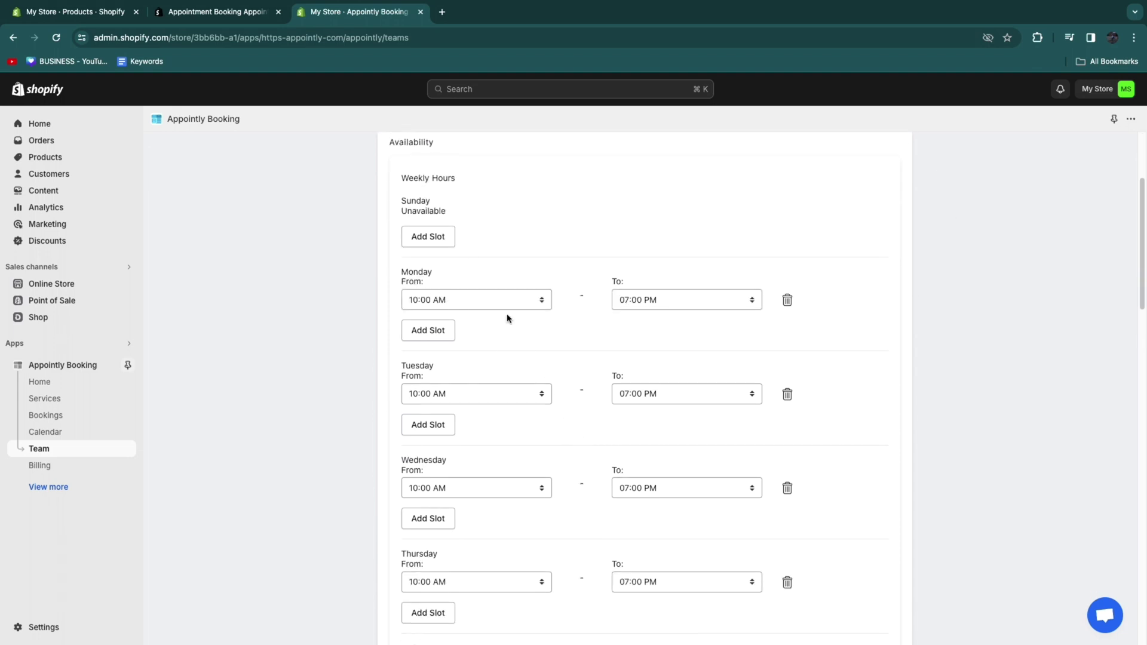
{"action": "left_click", "coordinate": [788, 299]}
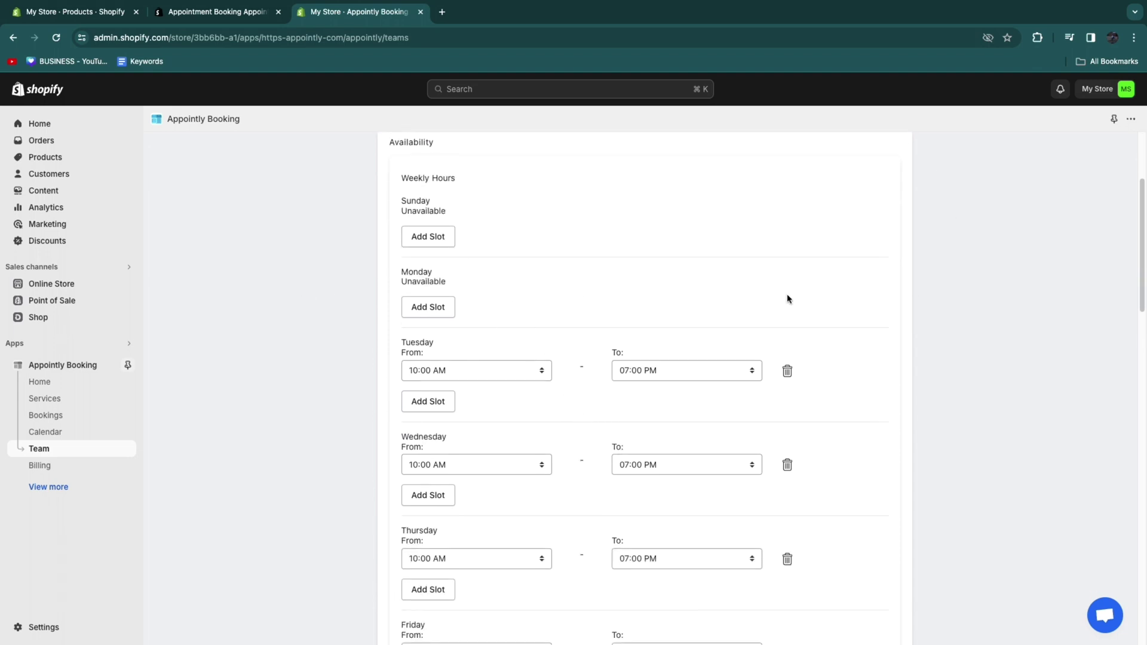
{"action": "scroll", "coordinate": [557, 365], "scroll_direction": "down", "scroll_amount": 1}
{"action": "left_click", "coordinate": [543, 358]}
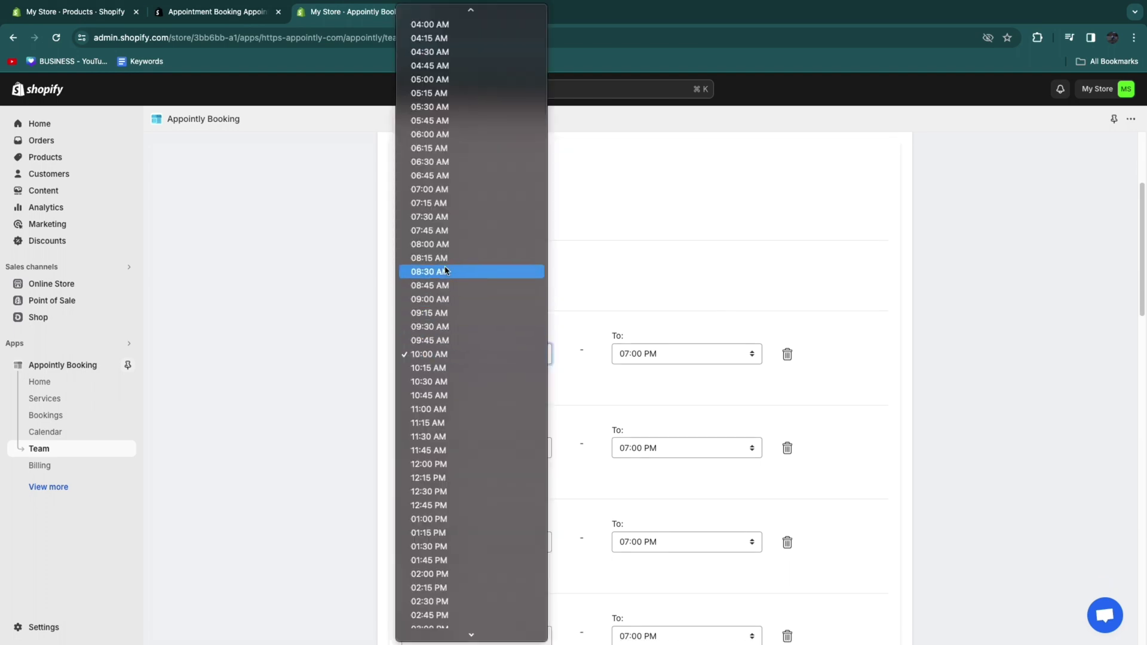
{"action": "left_click", "coordinate": [430, 244]}
{"action": "left_click", "coordinate": [681, 353]}
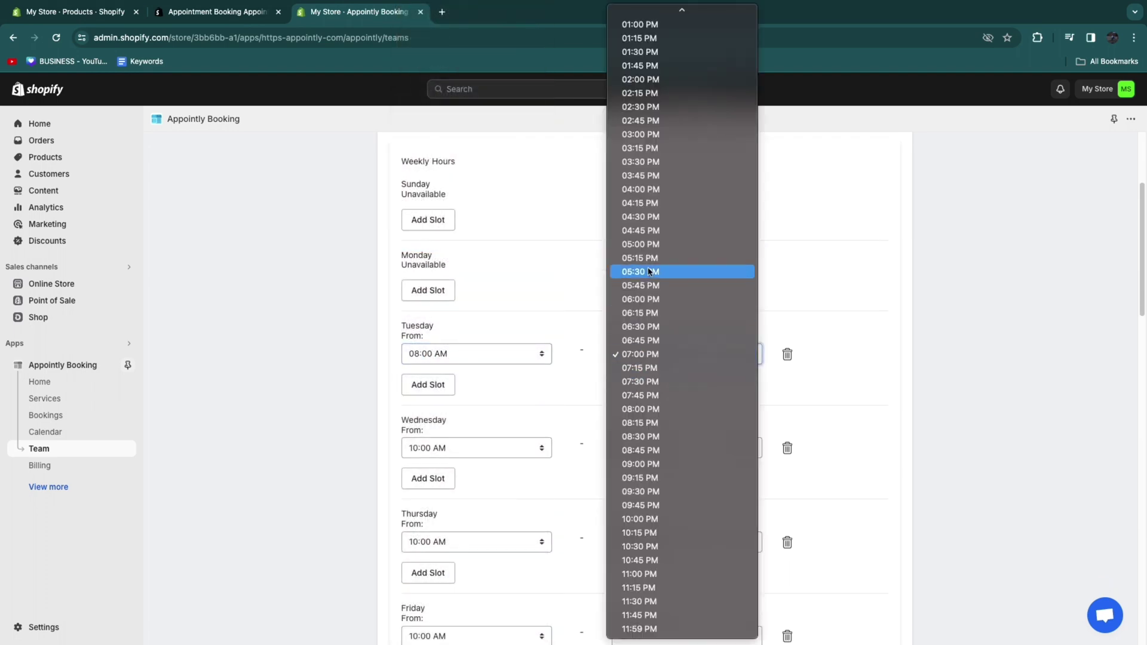
{"action": "left_click", "coordinate": [640, 247]}
Step: Check the Wednesday–Friday 10:00 AM–07:00 PM hours and save the team member
{"action": "scroll", "coordinate": [589, 428], "scroll_direction": "down", "scroll_amount": 3}
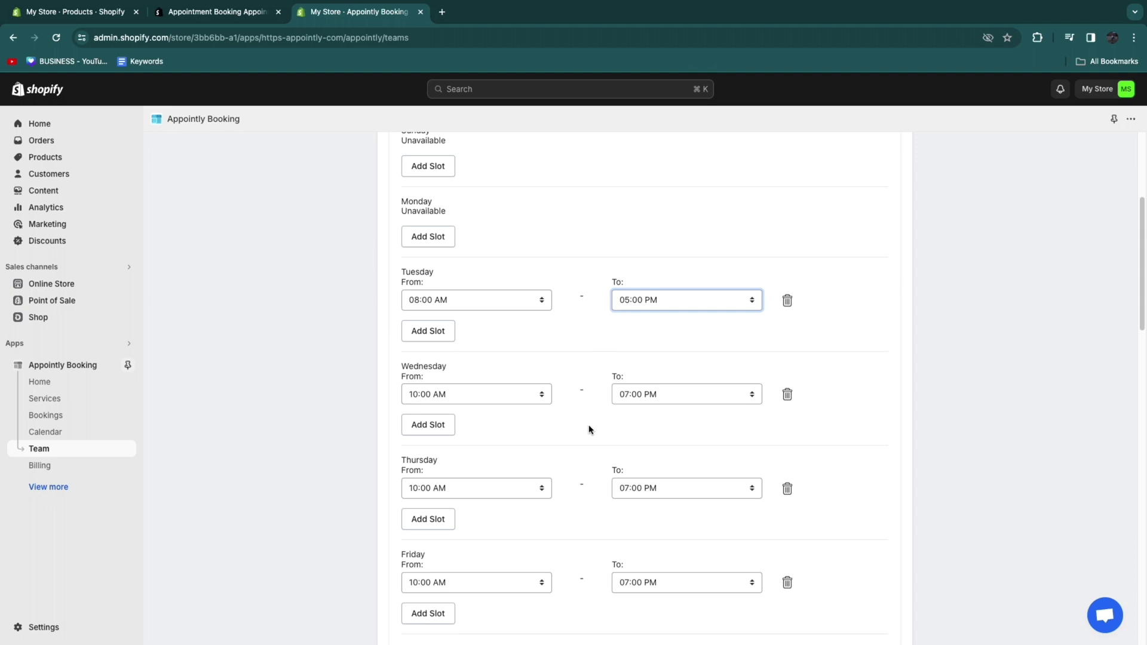
{"action": "scroll", "coordinate": [499, 536], "scroll_direction": "down", "scroll_amount": 6}
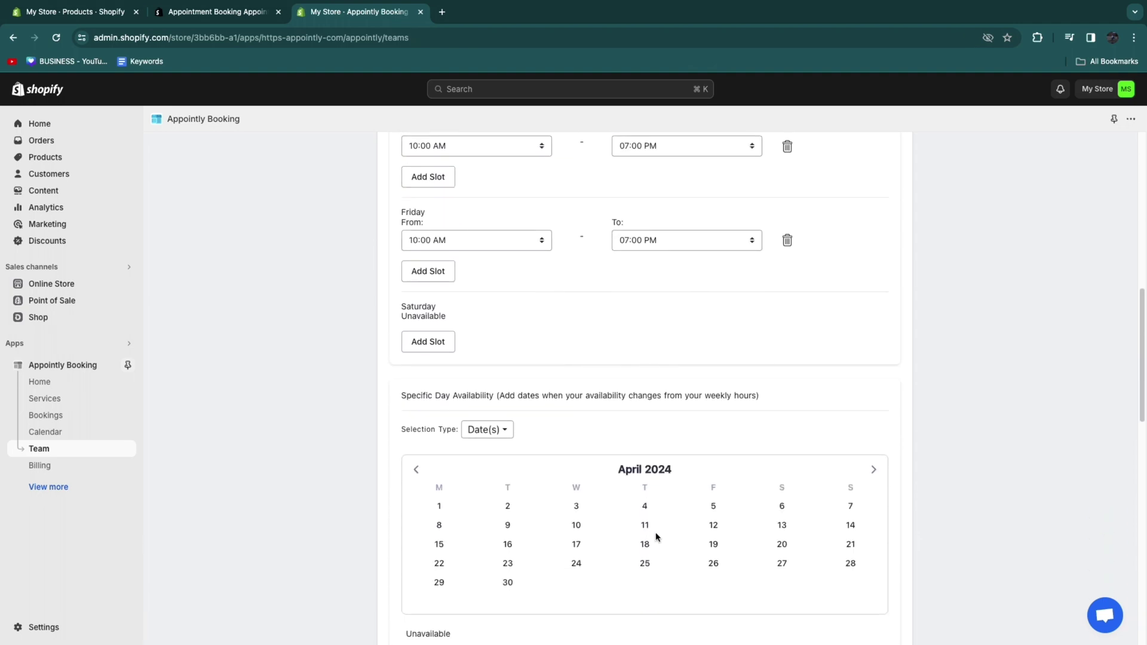
{"action": "scroll", "coordinate": [501, 441], "scroll_direction": "down", "scroll_amount": 5}
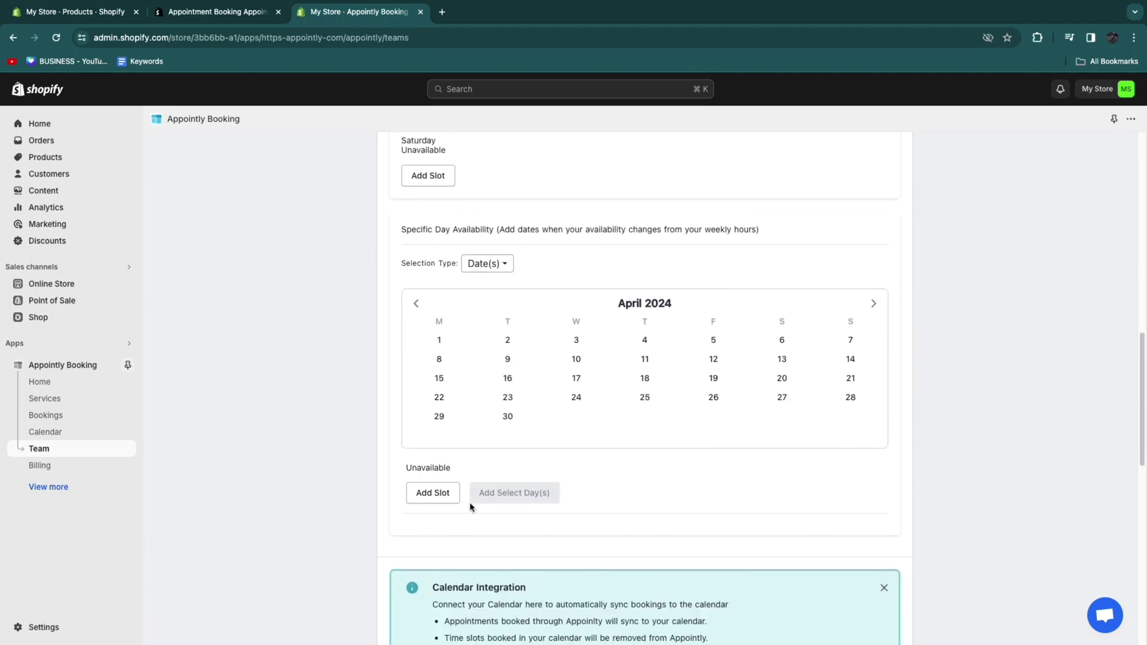
{"action": "left_click_drag", "start_coordinate": [502, 380], "coordinate": [479, 371]}
{"action": "left_click", "coordinate": [481, 383]}
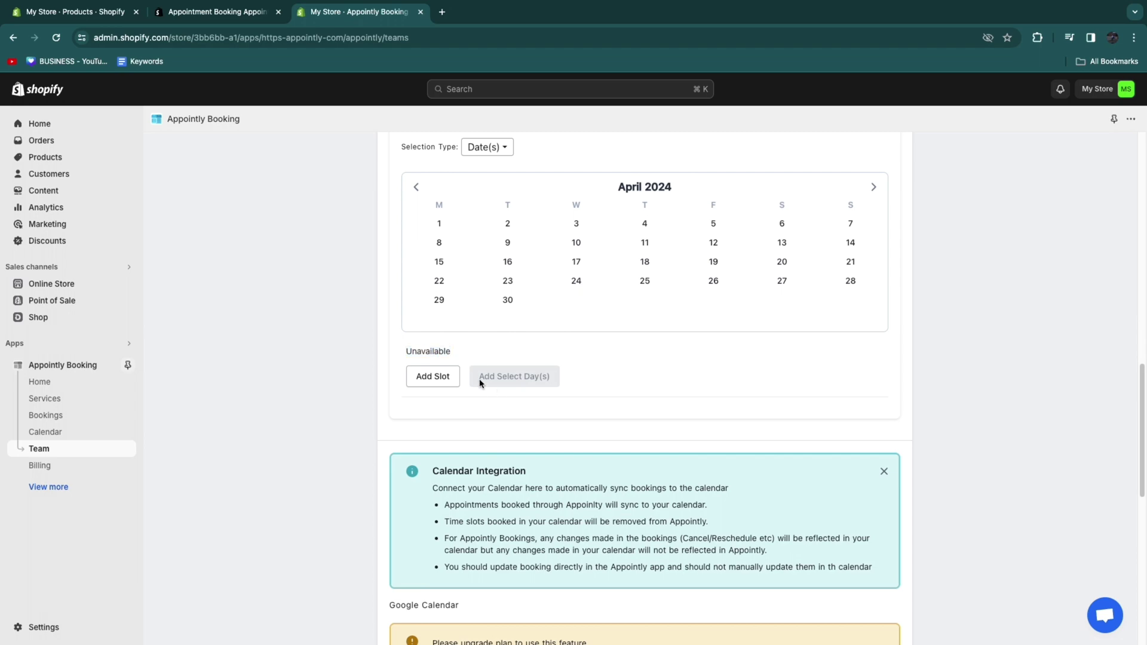
{"action": "scroll", "coordinate": [537, 371], "scroll_direction": "down", "scroll_amount": 1}
{"action": "scroll", "coordinate": [550, 396], "scroll_direction": "down", "scroll_amount": 6}
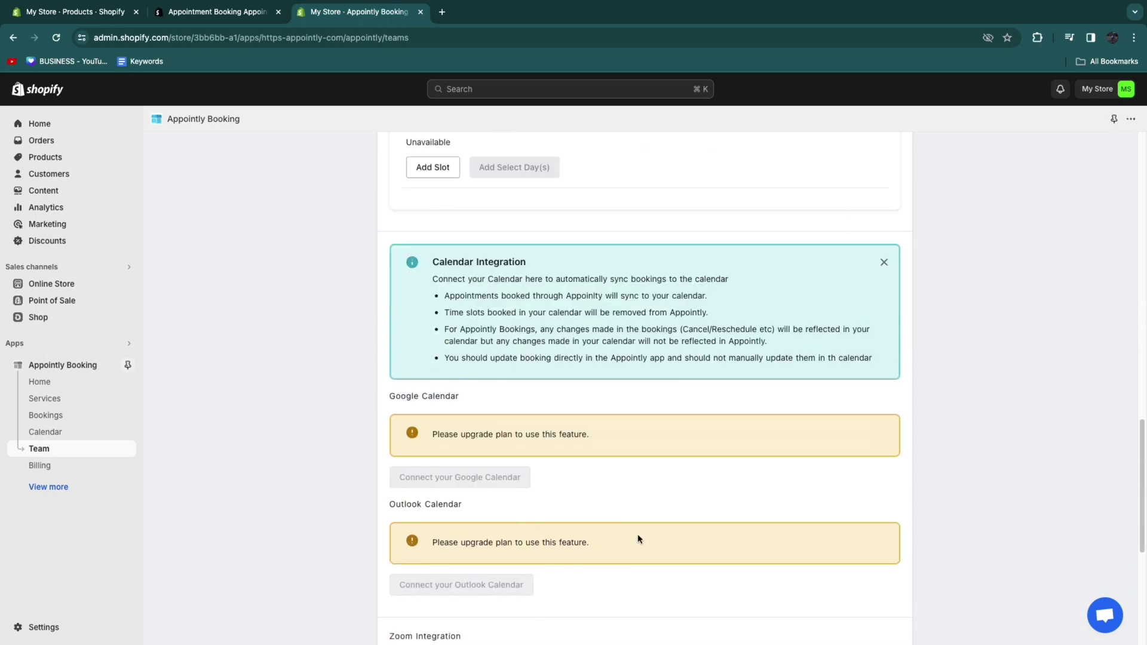
{"action": "scroll", "coordinate": [627, 525], "scroll_direction": "up", "scroll_amount": 15}
{"action": "scroll", "coordinate": [568, 476], "scroll_direction": "down", "scroll_amount": 4}
{"action": "scroll", "coordinate": [549, 558], "scroll_direction": "down", "scroll_amount": 4}
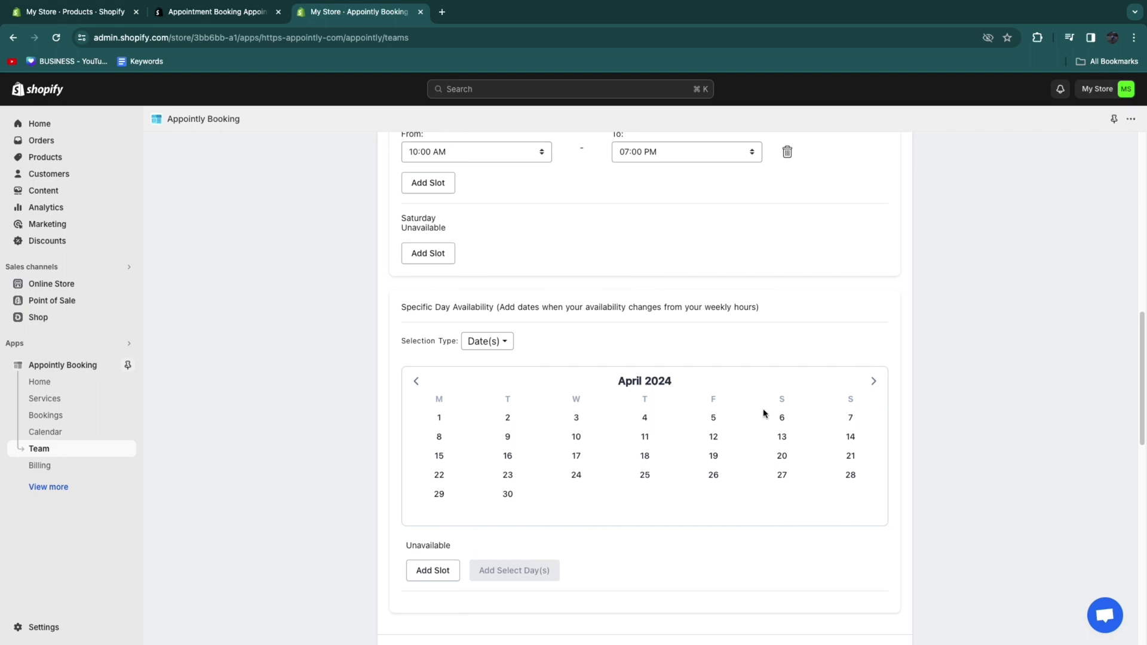
{"action": "scroll", "coordinate": [648, 330], "scroll_direction": "up", "scroll_amount": 10}
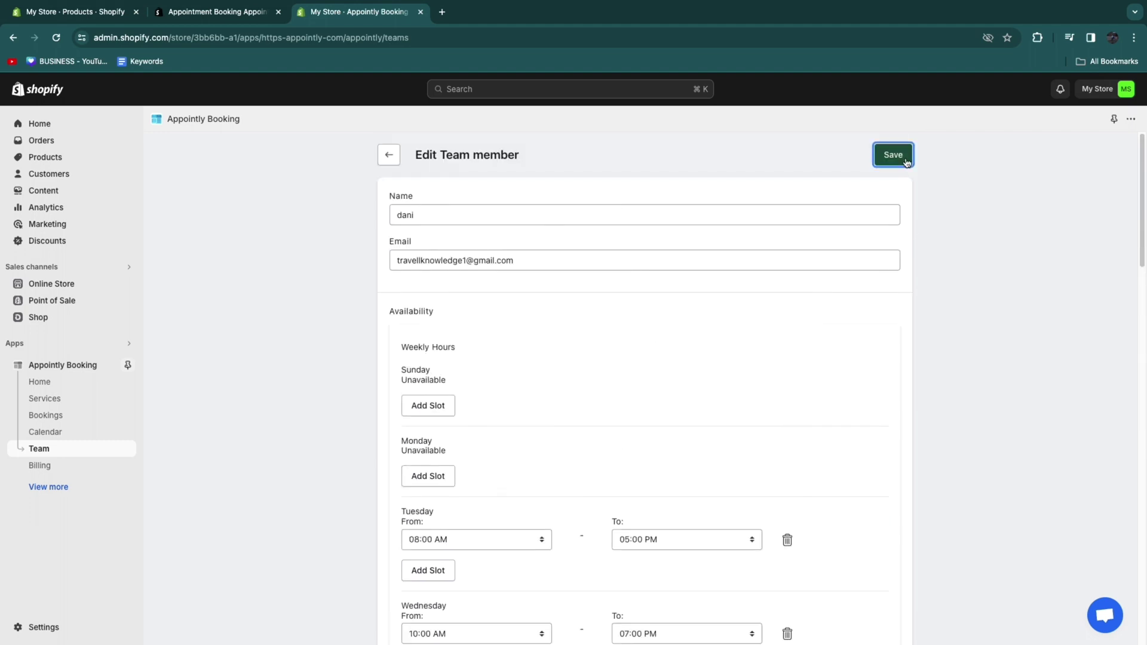
{"action": "left_click", "coordinate": [893, 154]}
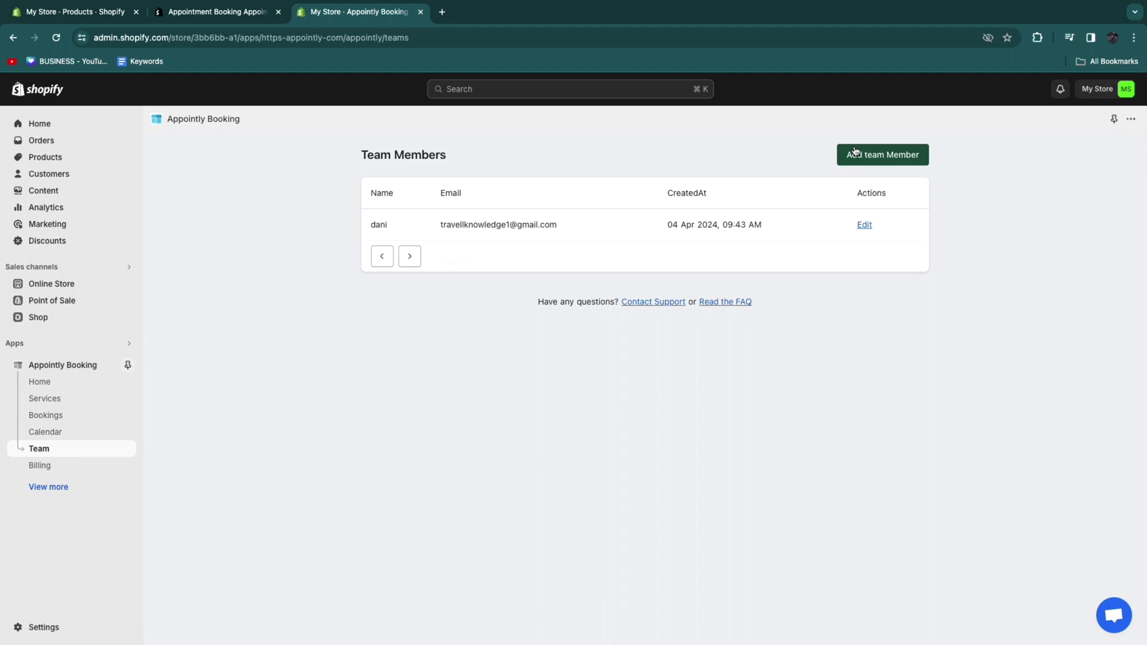
Step: Save a new team member with their name and e-mail address, then view the Calendar
{"action": "left_click", "coordinate": [863, 155]}
{"action": "left_click", "coordinate": [458, 210]}
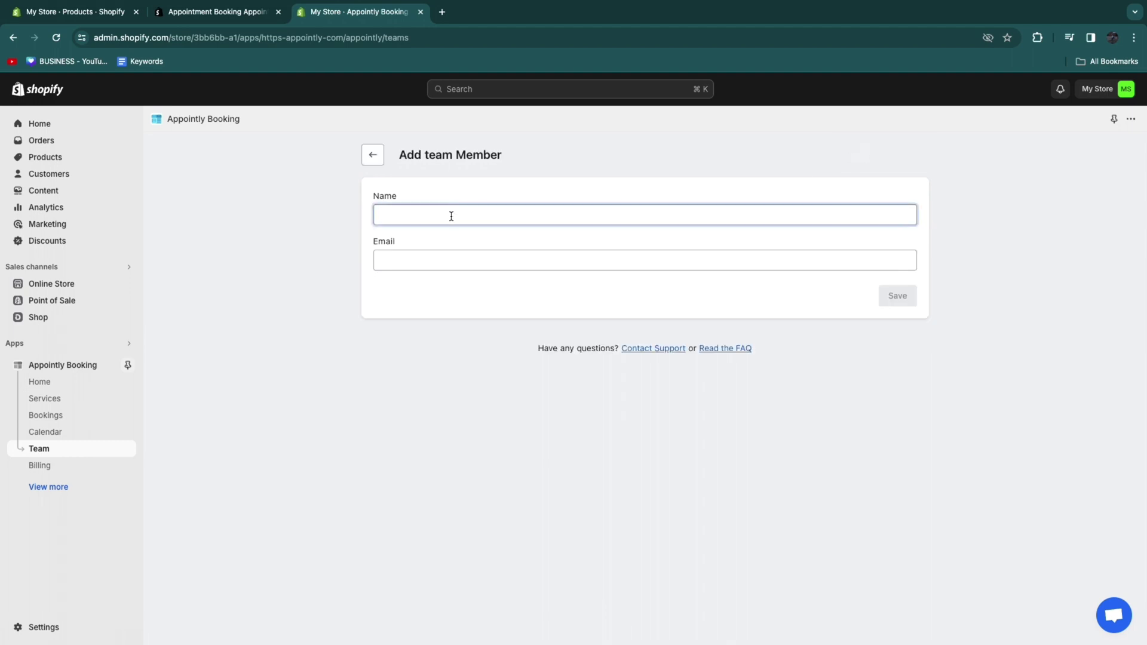
{"action": "type", "text": "Iori"}
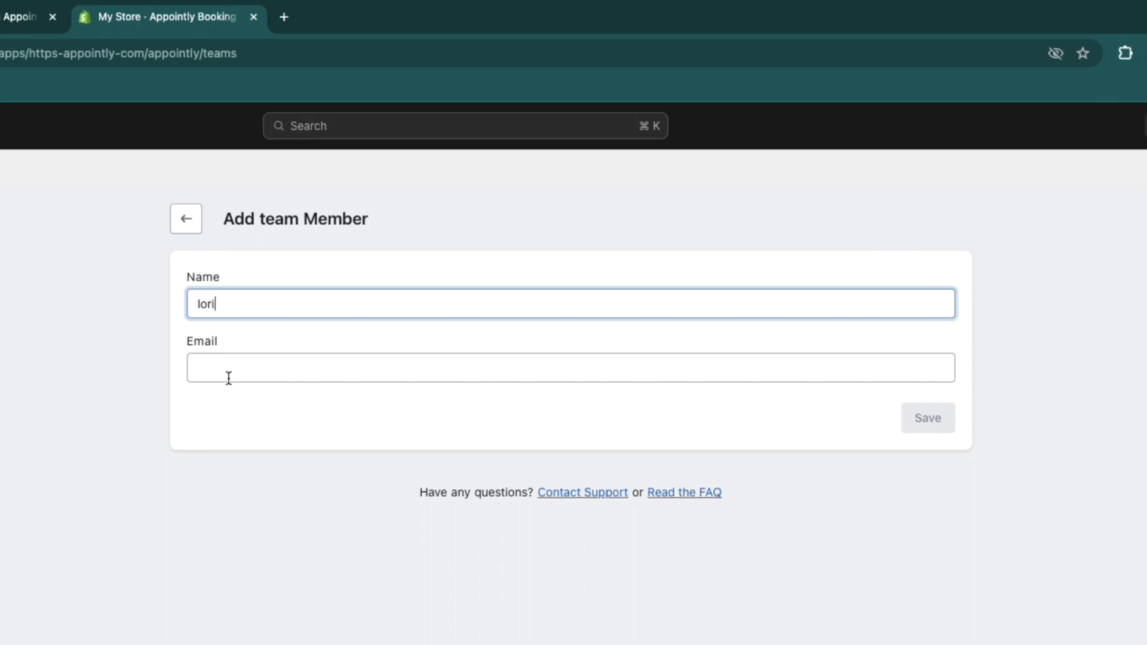
{"action": "left_click", "coordinate": [229, 376]}
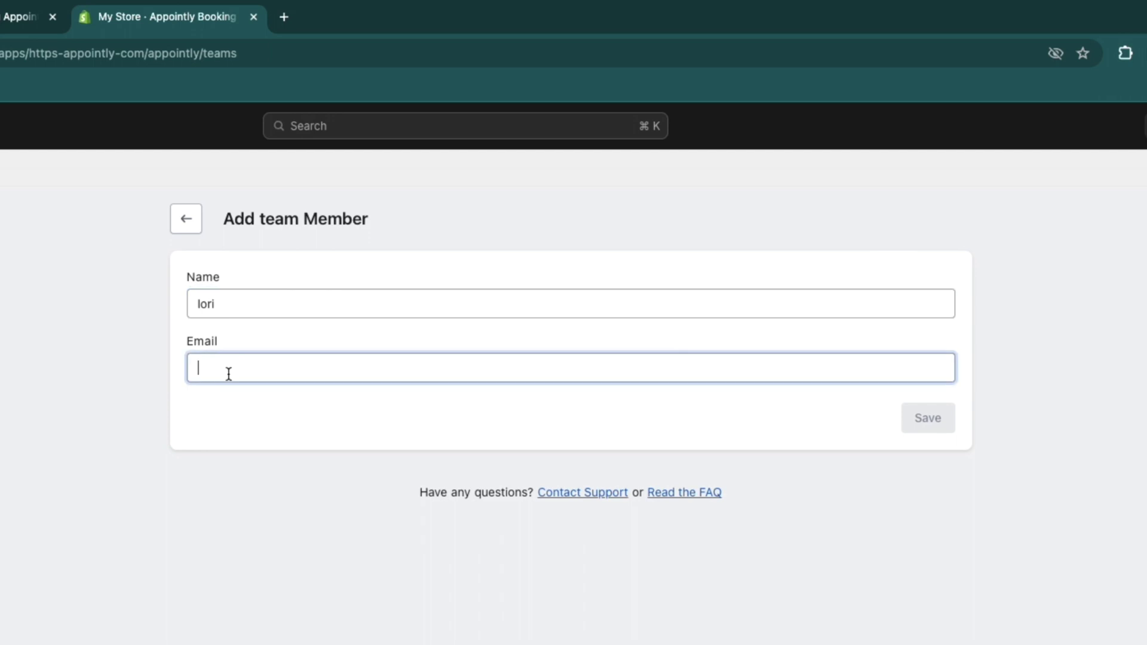
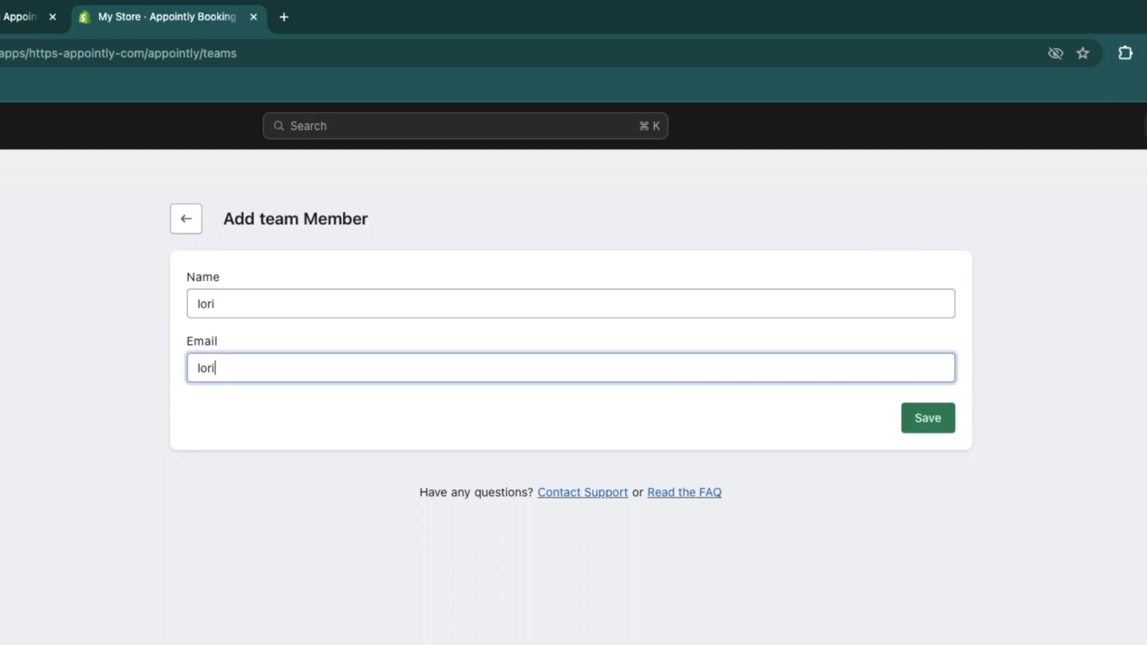
{"action": "left_click", "coordinate": [926, 445]}
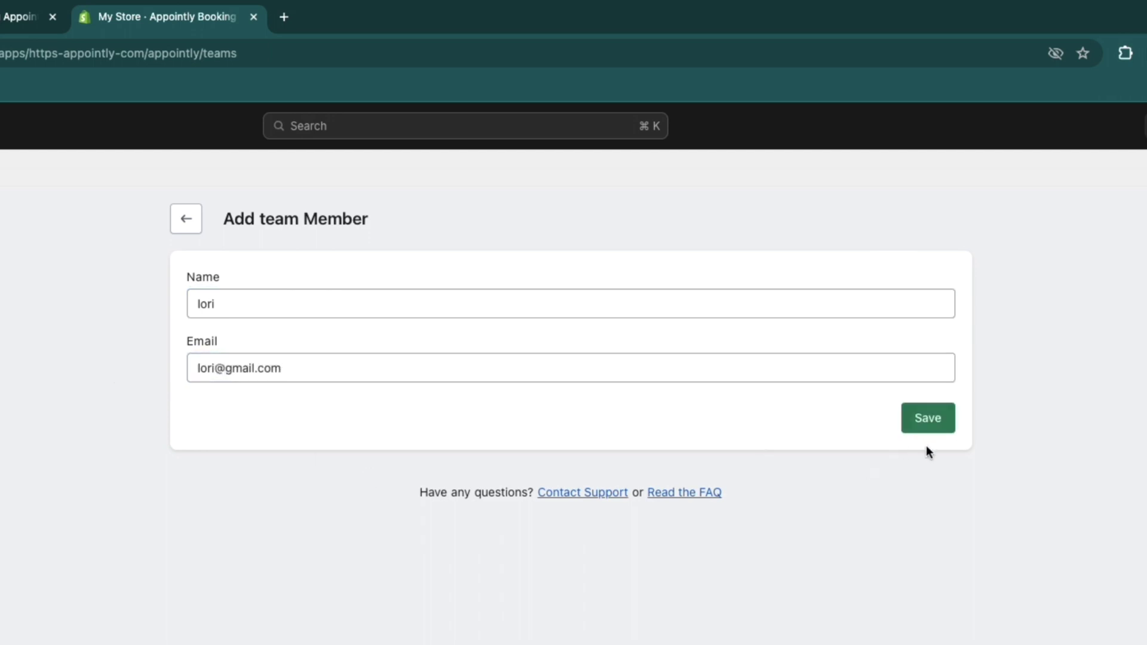
{"action": "left_click", "coordinate": [932, 426]}
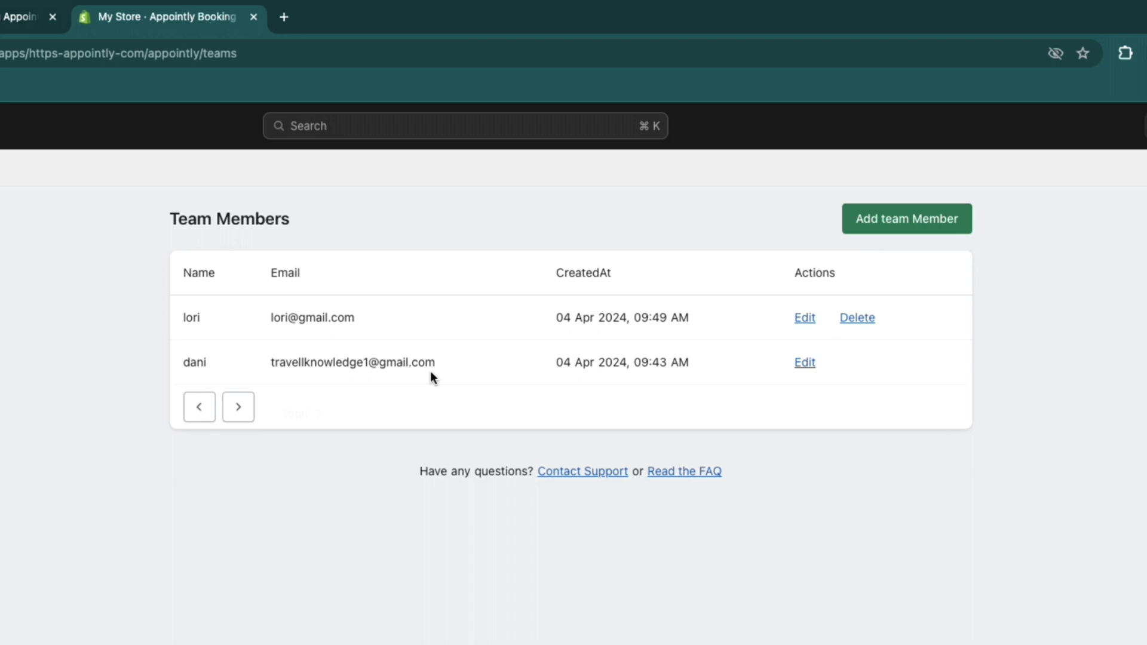
{"action": "left_click", "coordinate": [45, 432]}
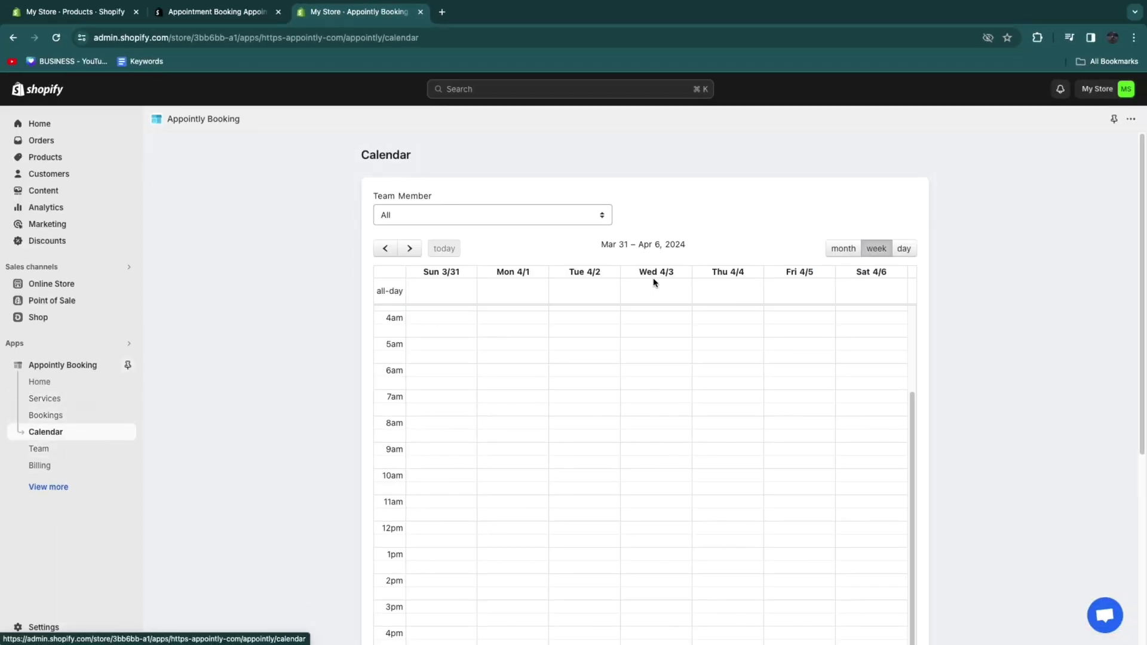
Step: Open Appointly Booking's list of bookings
{"action": "scroll", "coordinate": [733, 494], "scroll_direction": "down", "scroll_amount": 5}
{"action": "scroll", "coordinate": [691, 313], "scroll_direction": "up", "scroll_amount": 3}
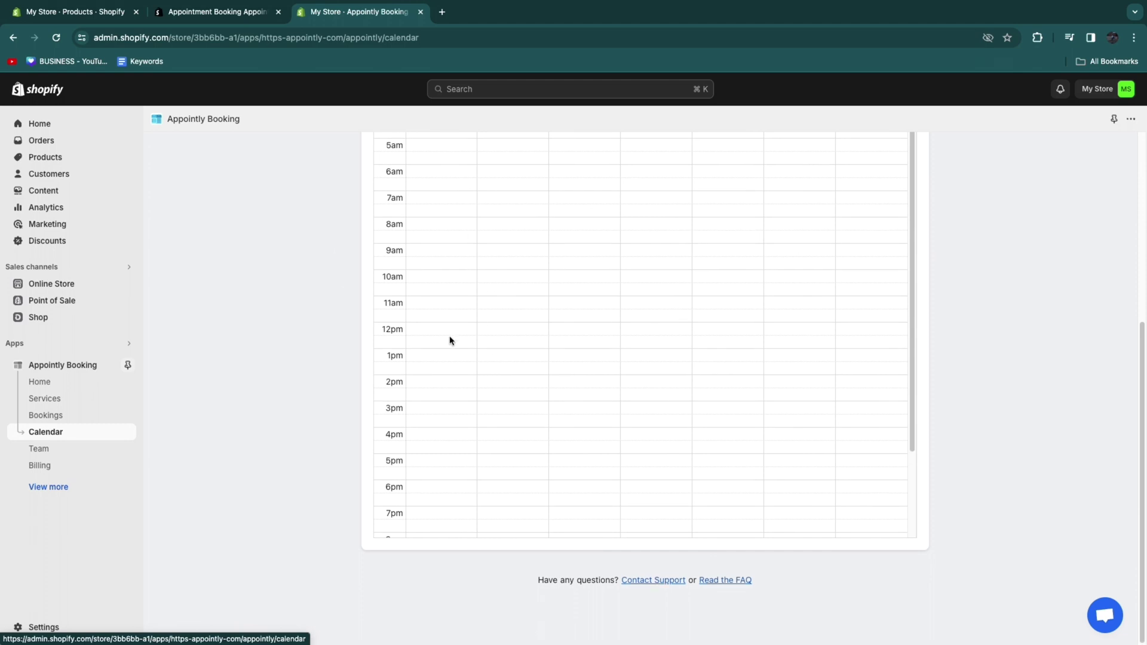
{"action": "scroll", "coordinate": [450, 338], "scroll_direction": "up", "scroll_amount": 5}
{"action": "left_click", "coordinate": [69, 417]}
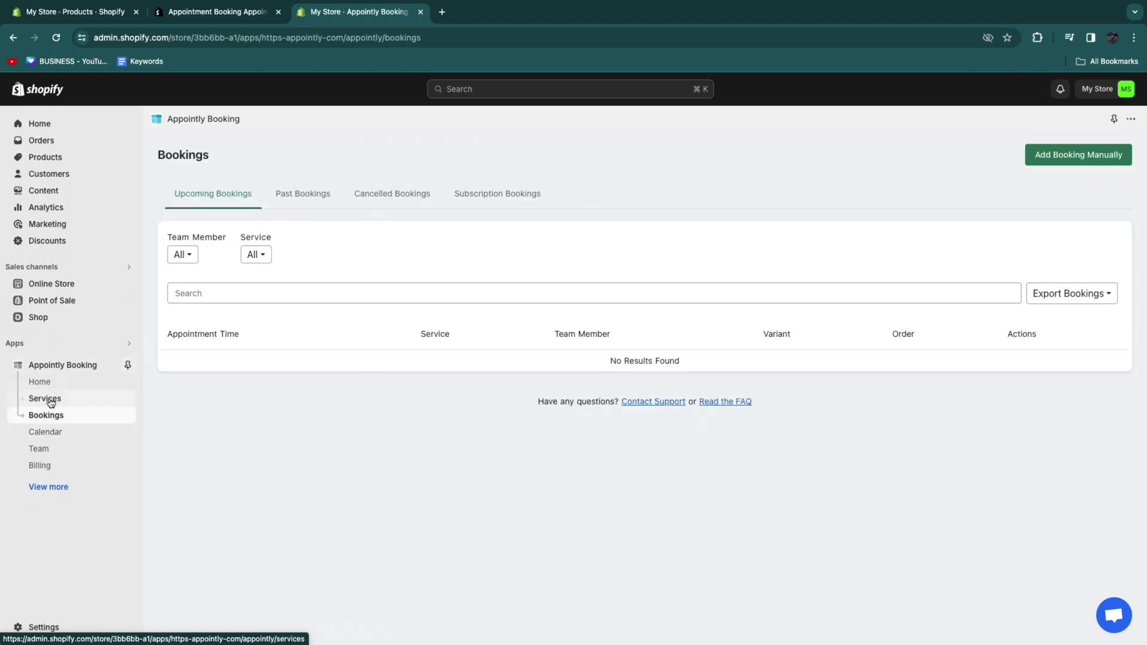
Step: Open the Deposits payment settings, which show a notice requiring a plan upgrade
{"action": "left_click", "coordinate": [41, 486]}
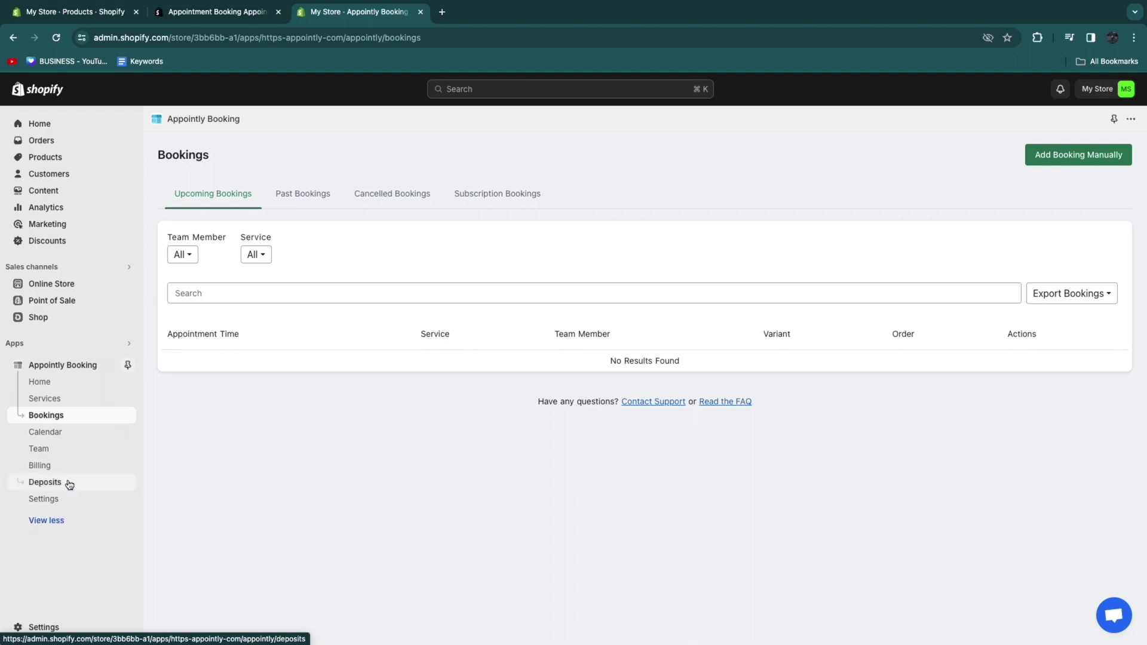
{"action": "left_click", "coordinate": [66, 482]}
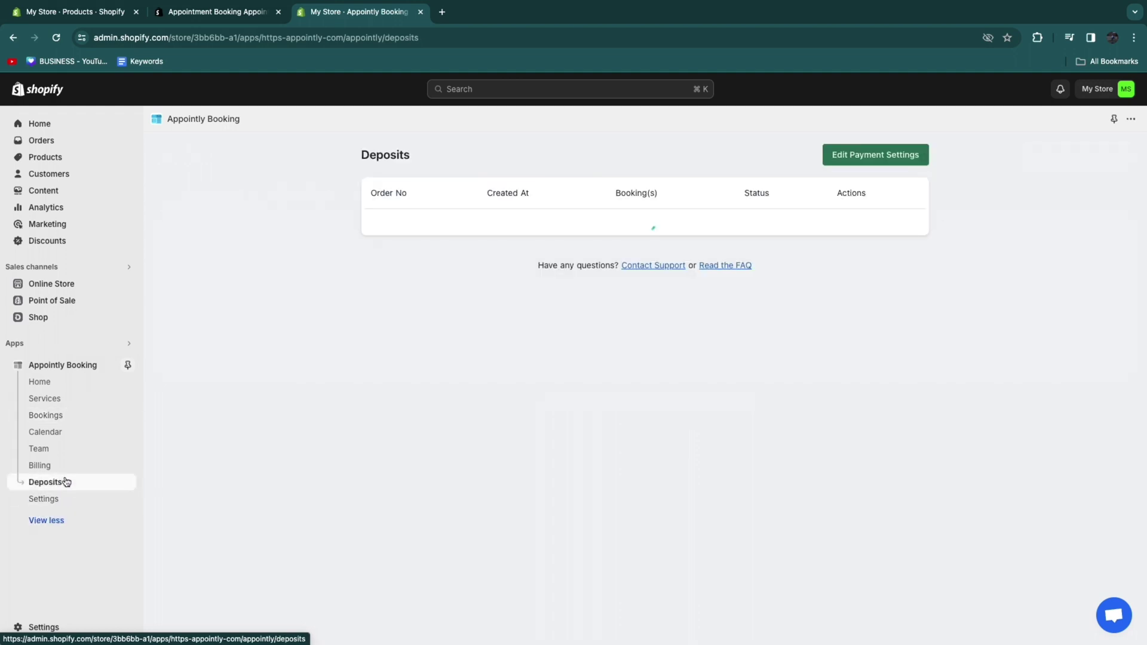
{"action": "left_click", "coordinate": [876, 155]}
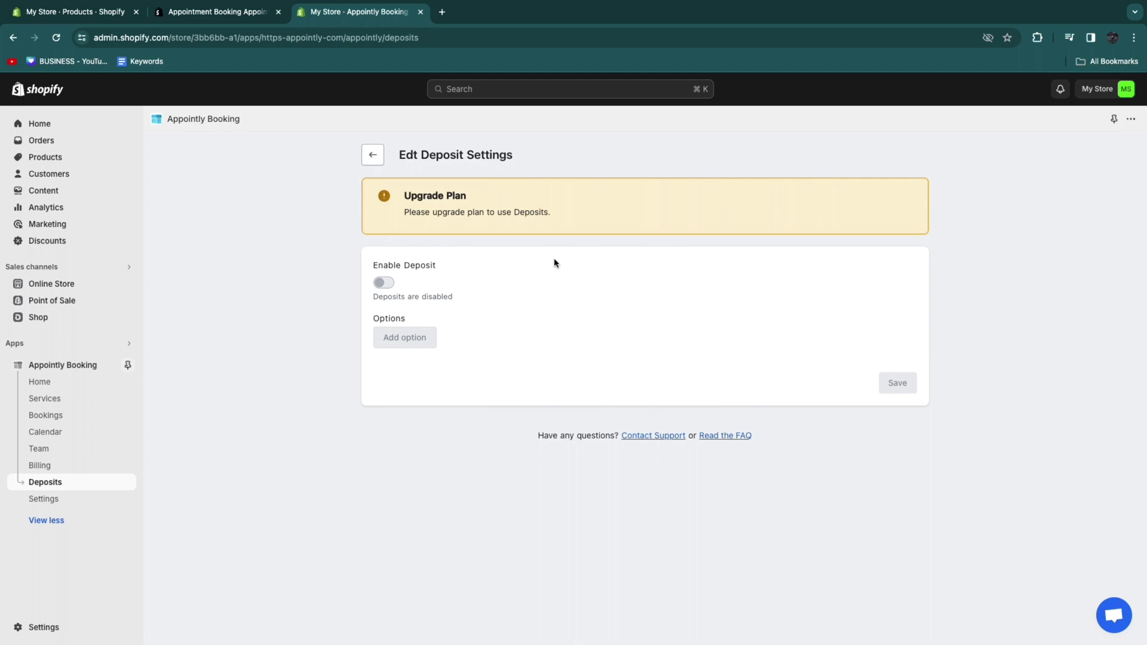
{"action": "left_click_drag", "start_coordinate": [395, 221], "coordinate": [276, 302]}
{"action": "left_click", "coordinate": [277, 302]}
Step: In Appointly Booking's general settings, set Time Format to 24 Hour Format and save
{"action": "left_click", "coordinate": [43, 499]}
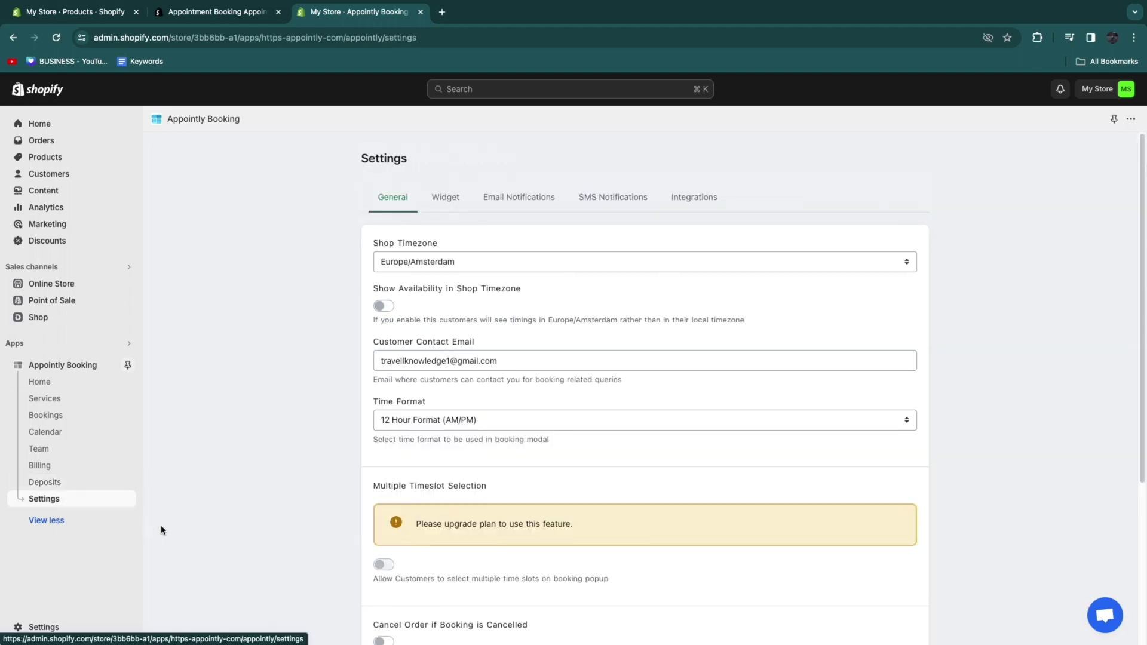
{"action": "scroll", "coordinate": [464, 500], "scroll_direction": "down", "scroll_amount": 1}
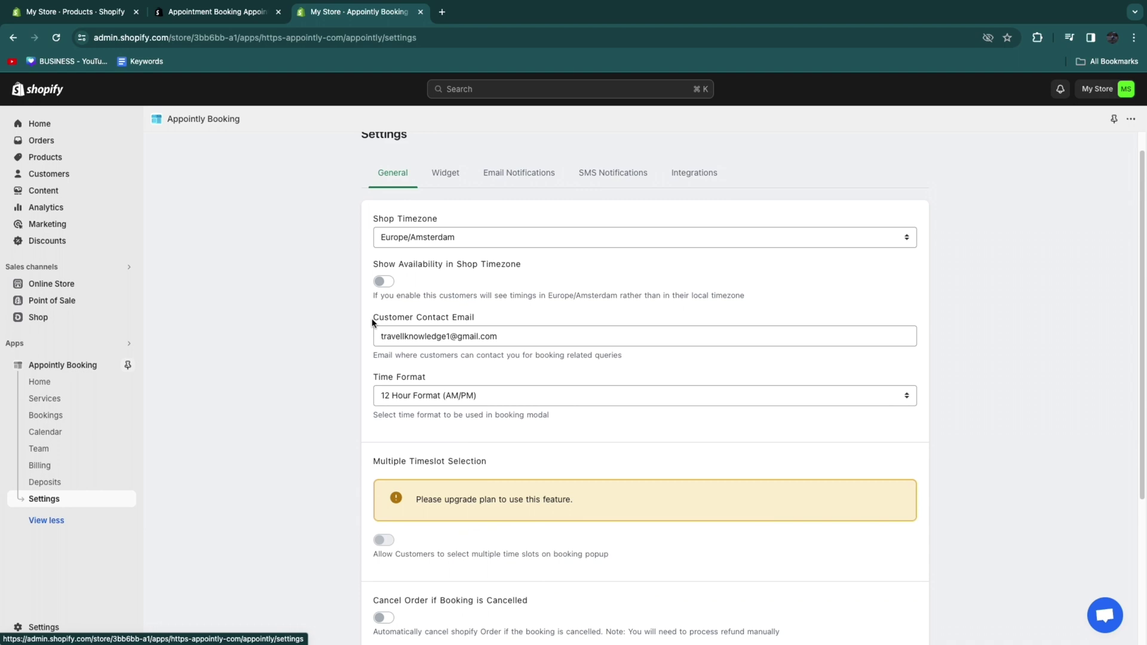
{"action": "left_click_drag", "start_coordinate": [372, 323], "coordinate": [489, 321]}
{"action": "left_click", "coordinate": [322, 362]}
{"action": "scroll", "coordinate": [380, 367], "scroll_direction": "down", "scroll_amount": 4}
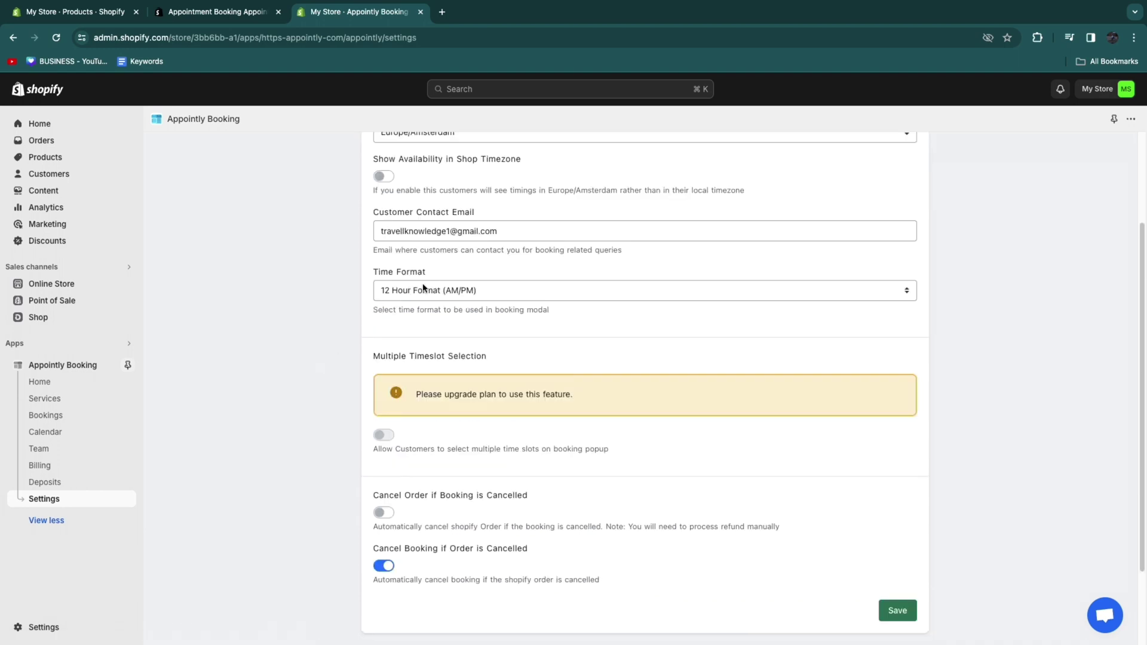
{"action": "left_click", "coordinate": [422, 290]}
{"action": "left_click", "coordinate": [386, 307]}
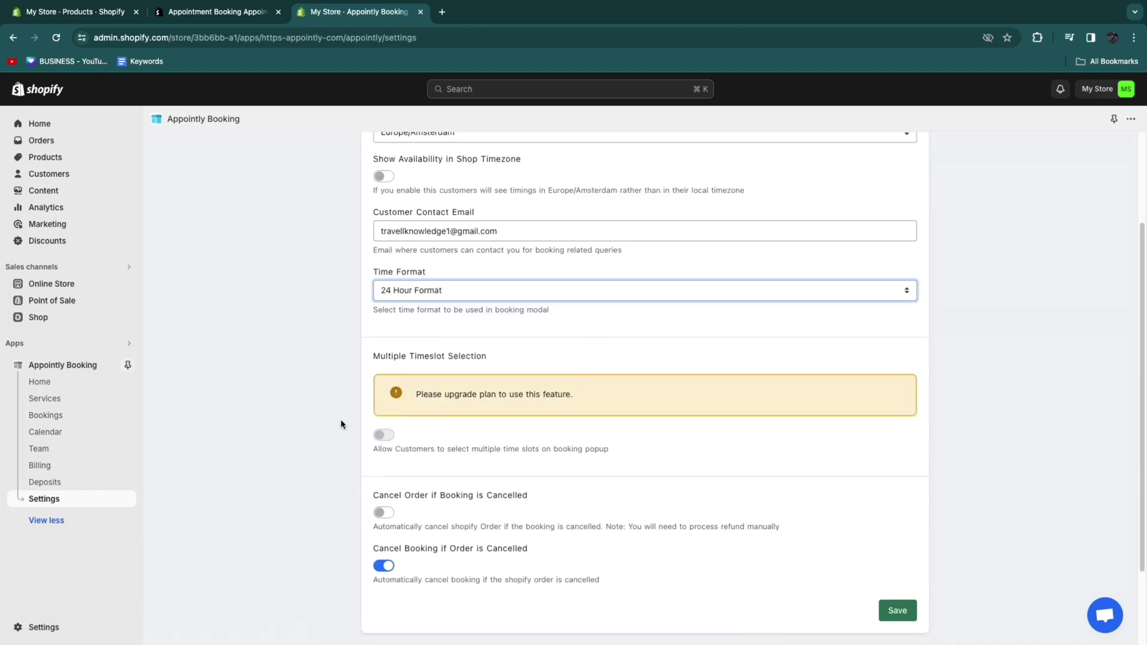
{"action": "scroll", "coordinate": [341, 425], "scroll_direction": "down", "scroll_amount": 2}
{"action": "left_click_drag", "start_coordinate": [377, 492], "coordinate": [536, 497]}
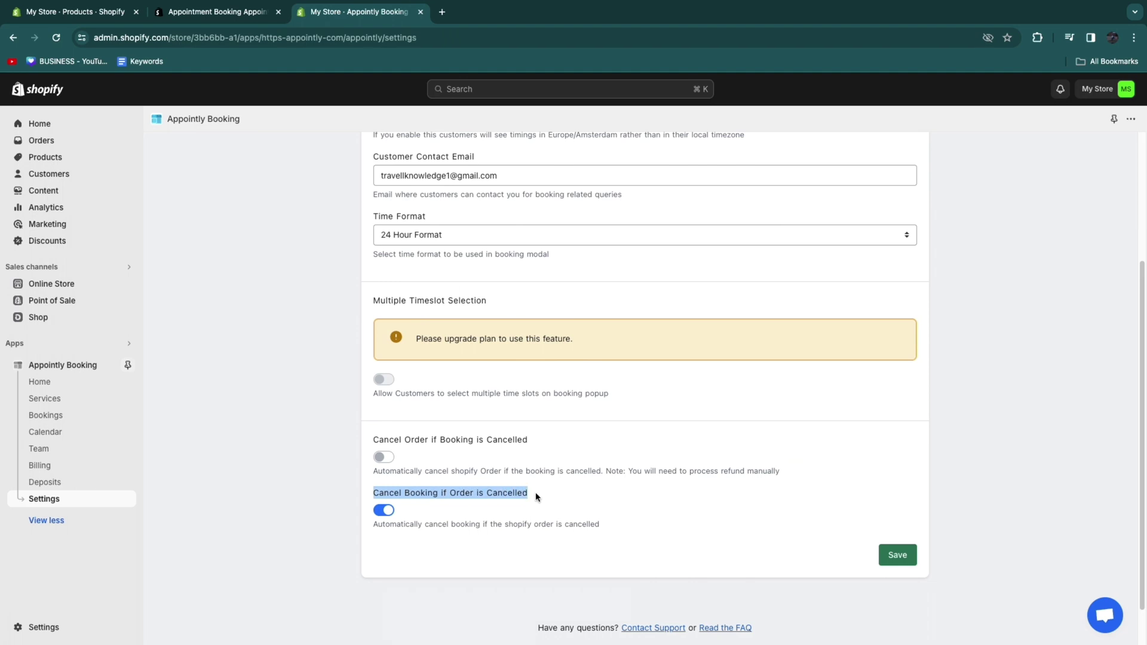
{"action": "left_click", "coordinate": [890, 553]}
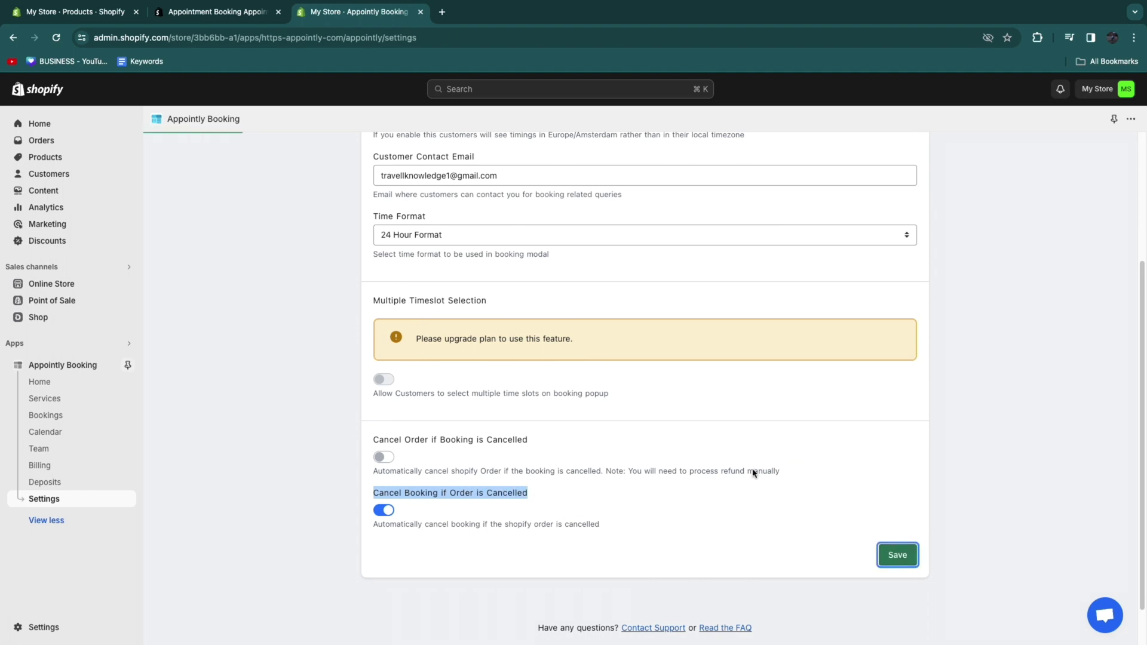
Step: Review the Widget settings, including the 'SCHEDULE YOUR TIME' button text, then reach Email Notifications
{"action": "left_click", "coordinate": [445, 197]}
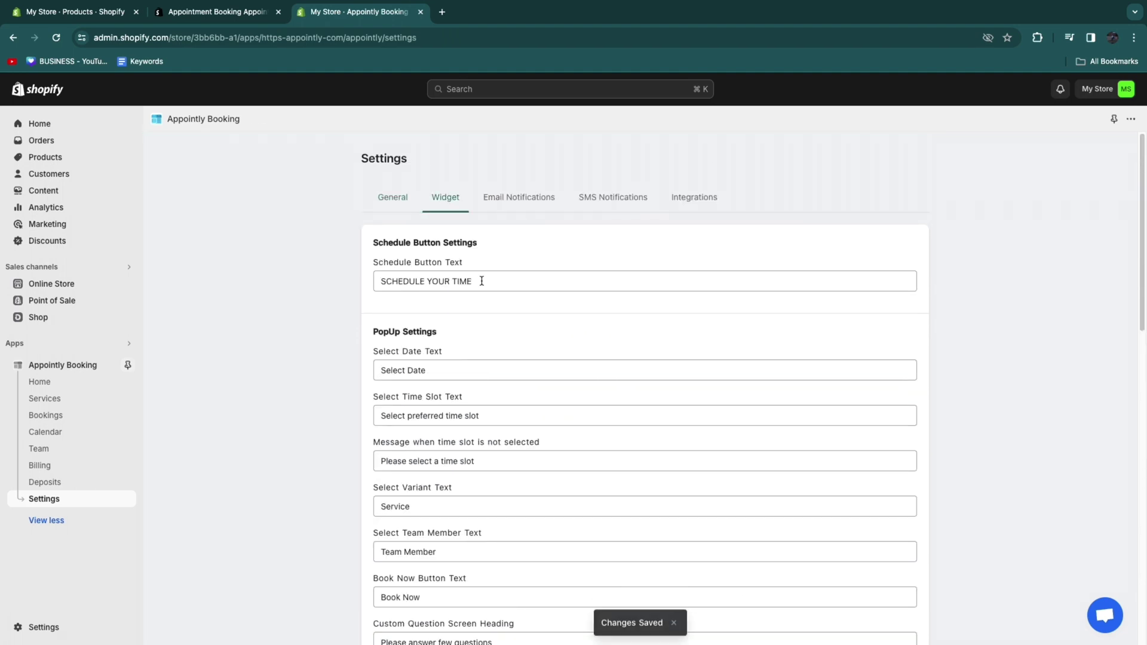
{"action": "left_click_drag", "start_coordinate": [373, 264], "coordinate": [454, 272]}
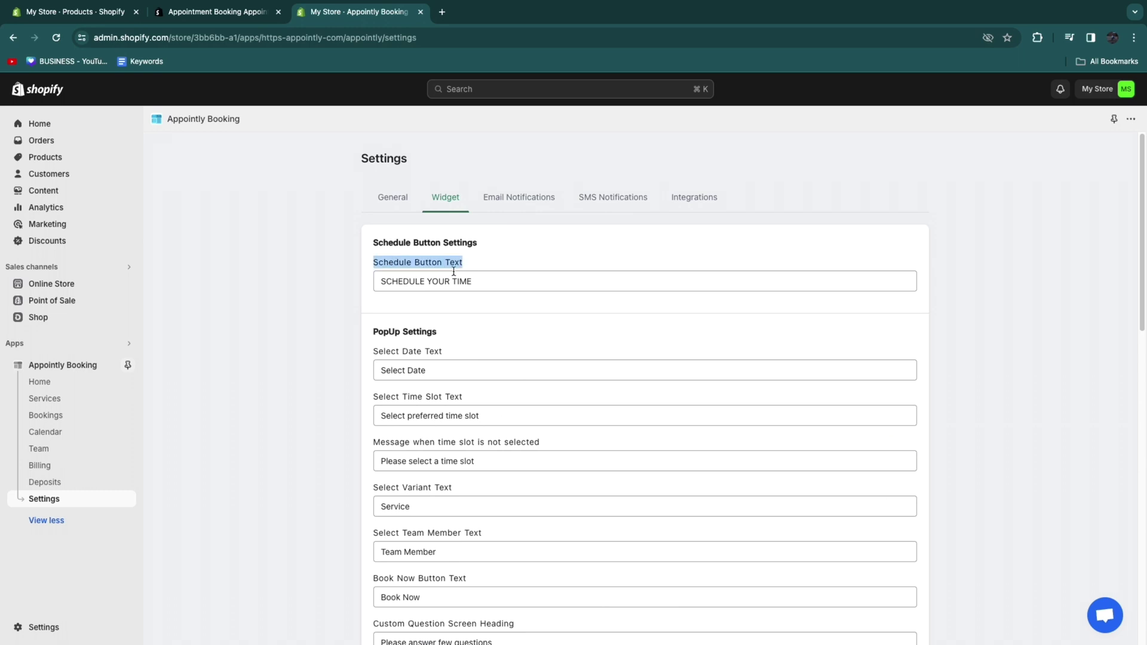
{"action": "triple_click", "coordinate": [475, 283]}
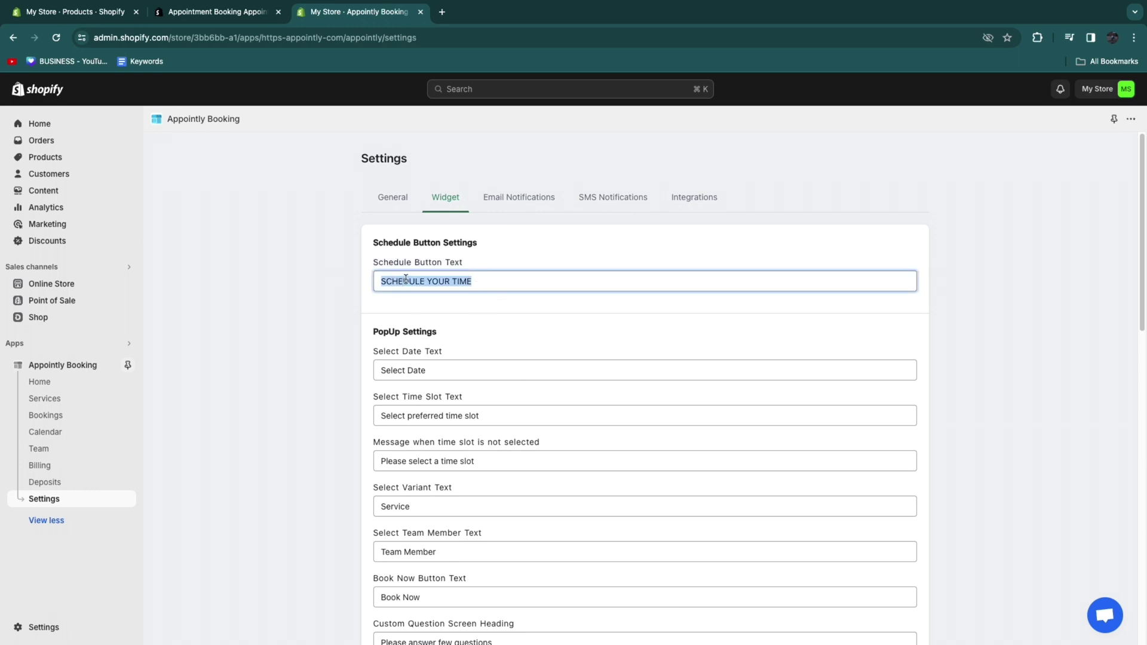
{"action": "left_click", "coordinate": [283, 365]}
{"action": "scroll", "coordinate": [418, 421], "scroll_direction": "down", "scroll_amount": 2}
{"action": "left_click_drag", "start_coordinate": [367, 276], "coordinate": [426, 309]}
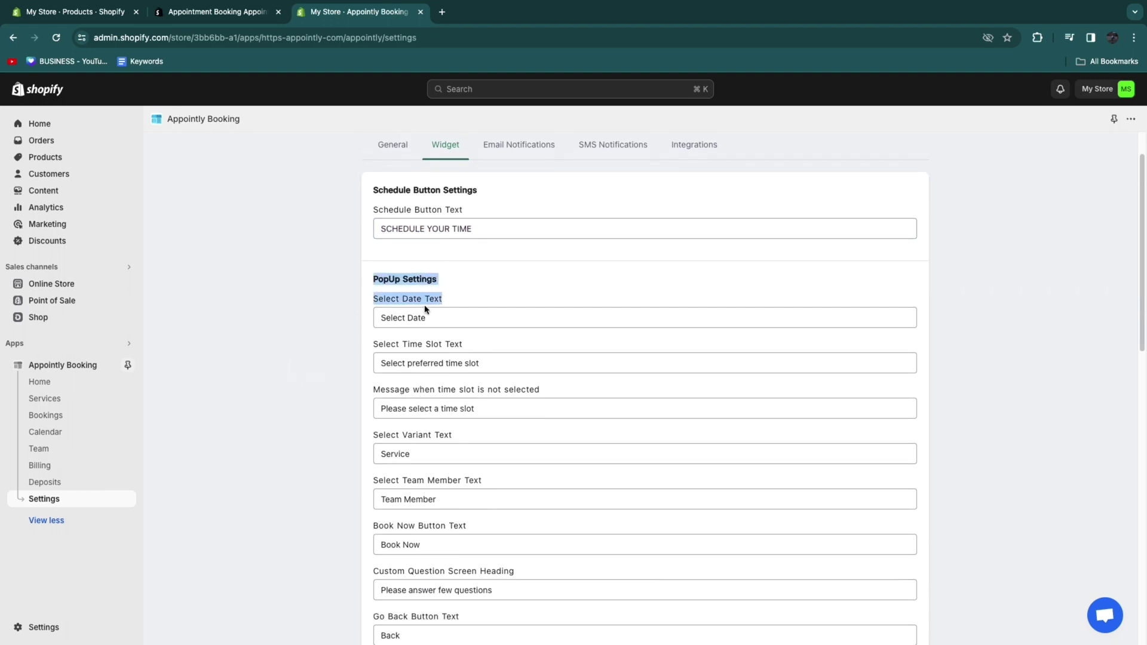
{"action": "left_click", "coordinate": [276, 346]}
{"action": "left_click", "coordinate": [389, 319]}
{"action": "scroll", "coordinate": [534, 326], "scroll_direction": "down", "scroll_amount": 1}
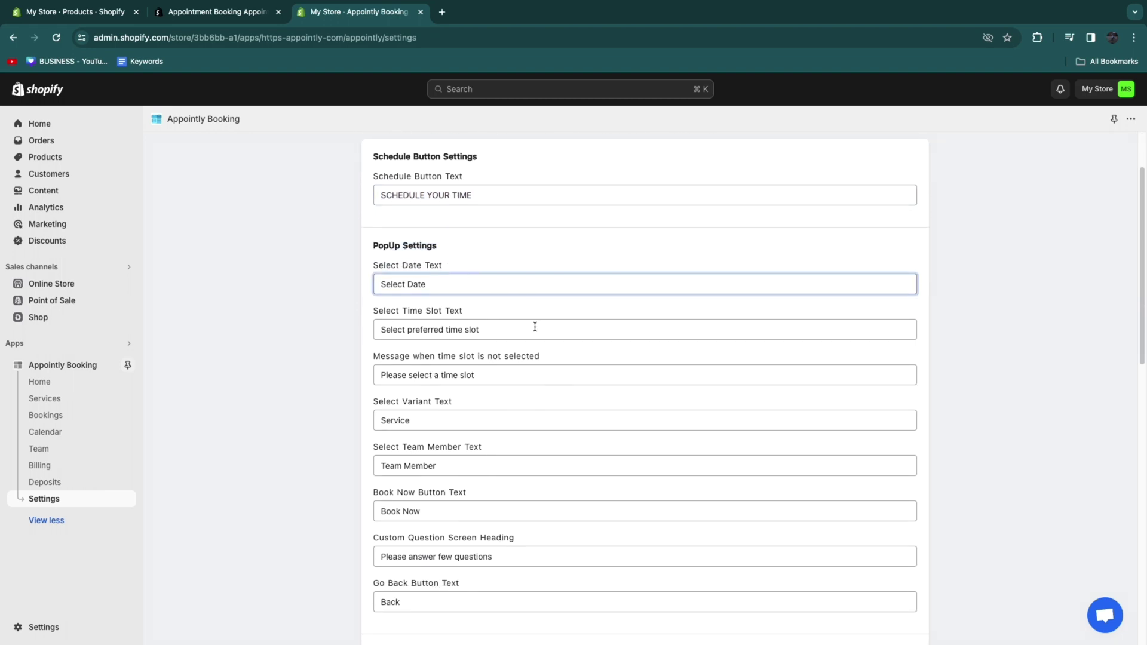
{"action": "scroll", "coordinate": [534, 327], "scroll_direction": "down", "scroll_amount": 3}
{"action": "scroll", "coordinate": [526, 430], "scroll_direction": "down", "scroll_amount": 2}
{"action": "left_click", "coordinate": [518, 199]}
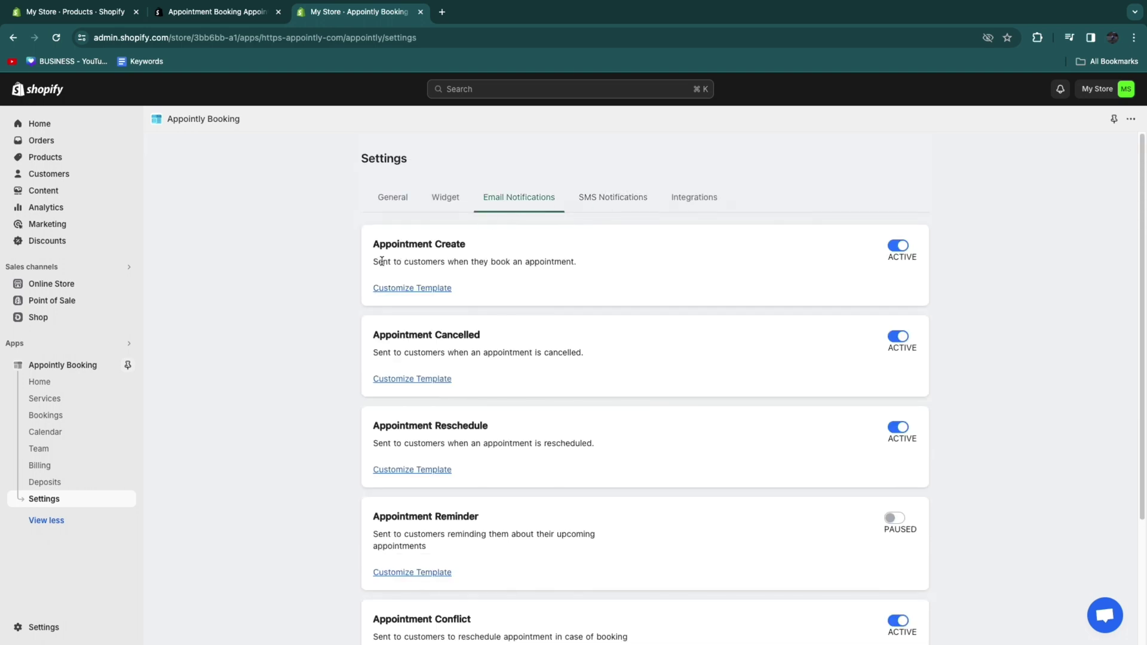
Step: Save the Appointment Create confirmation email template and return to the notifications list
{"action": "left_click_drag", "start_coordinate": [389, 263], "coordinate": [576, 267]}
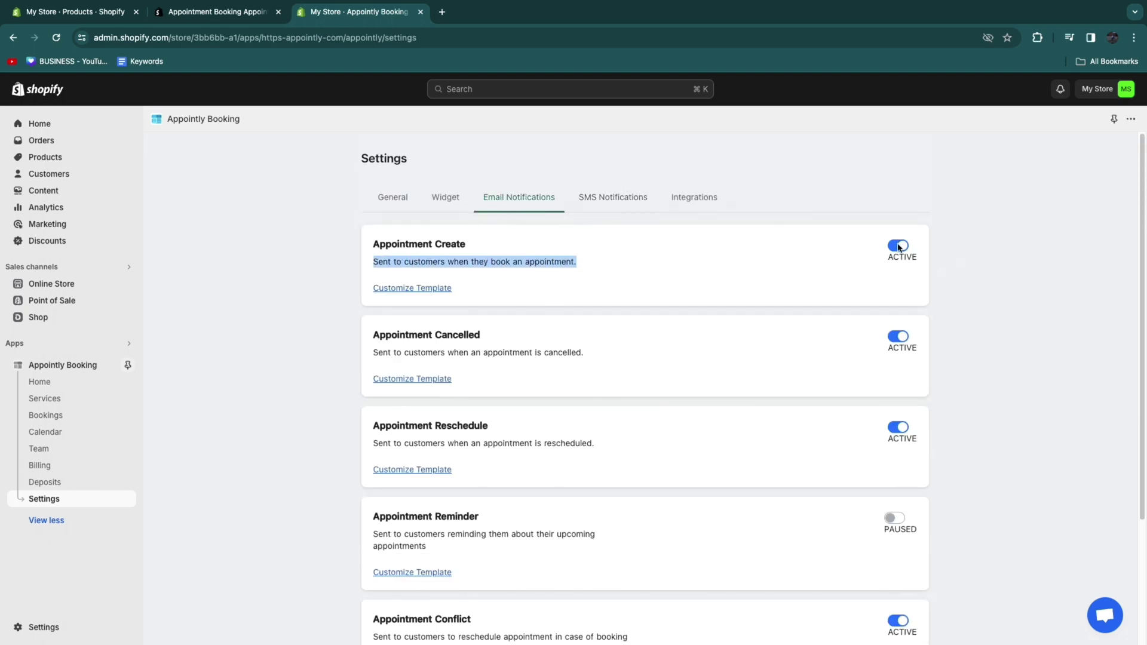
{"action": "left_click", "coordinate": [405, 289]}
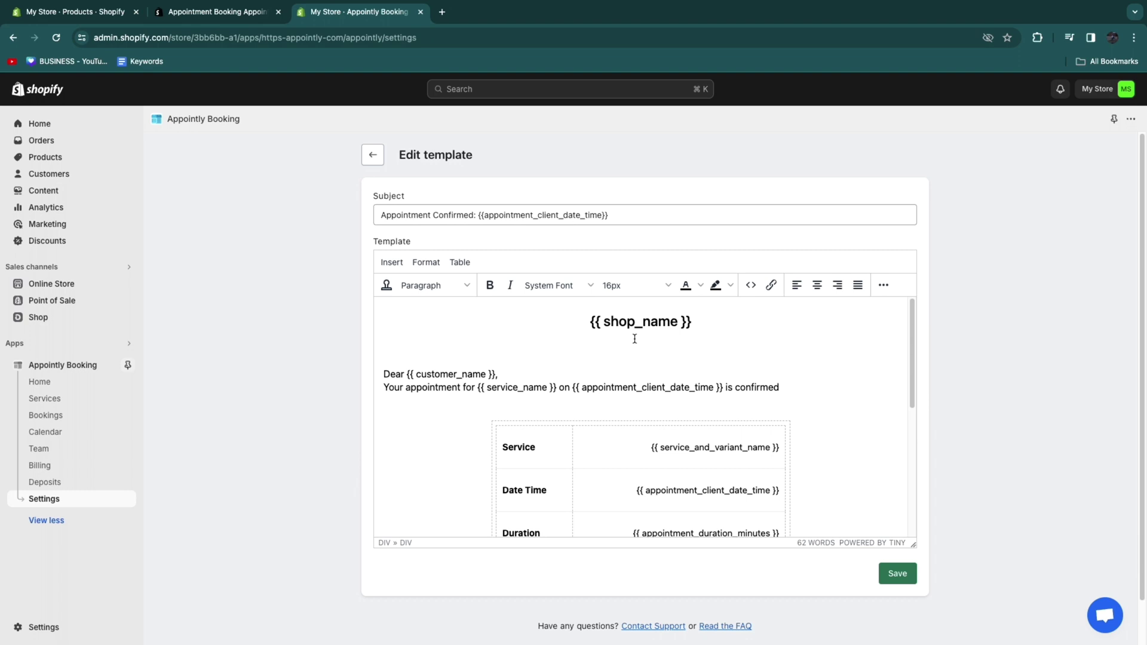
{"action": "left_click_drag", "start_coordinate": [584, 323], "coordinate": [684, 337]}
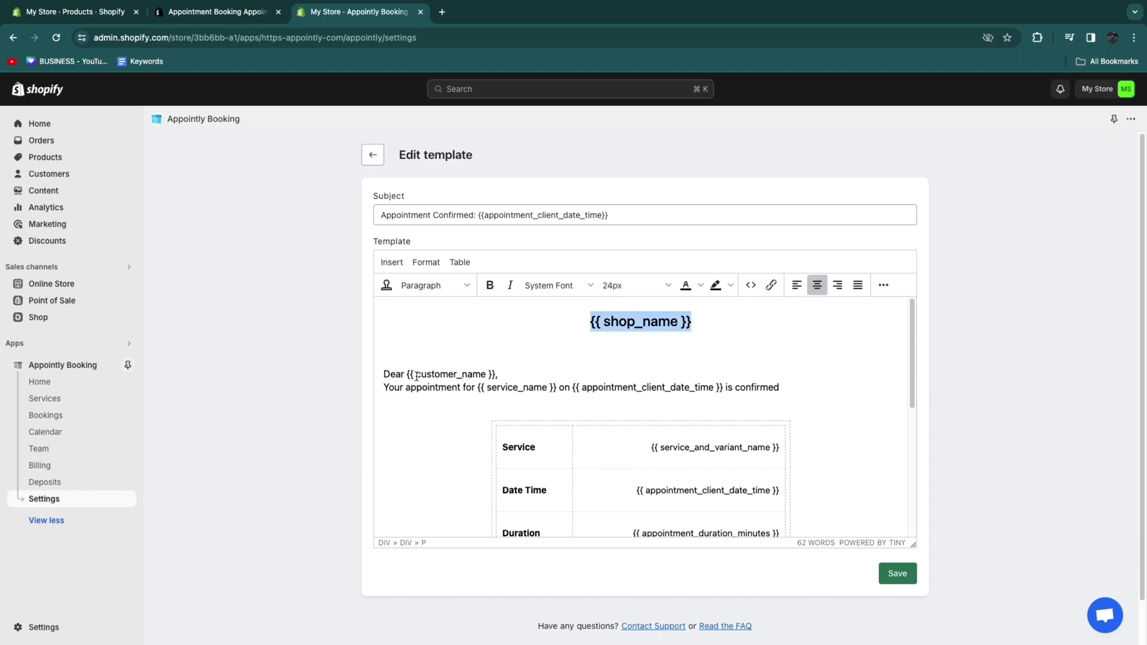
{"action": "scroll", "coordinate": [540, 371], "scroll_direction": "down", "scroll_amount": 3}
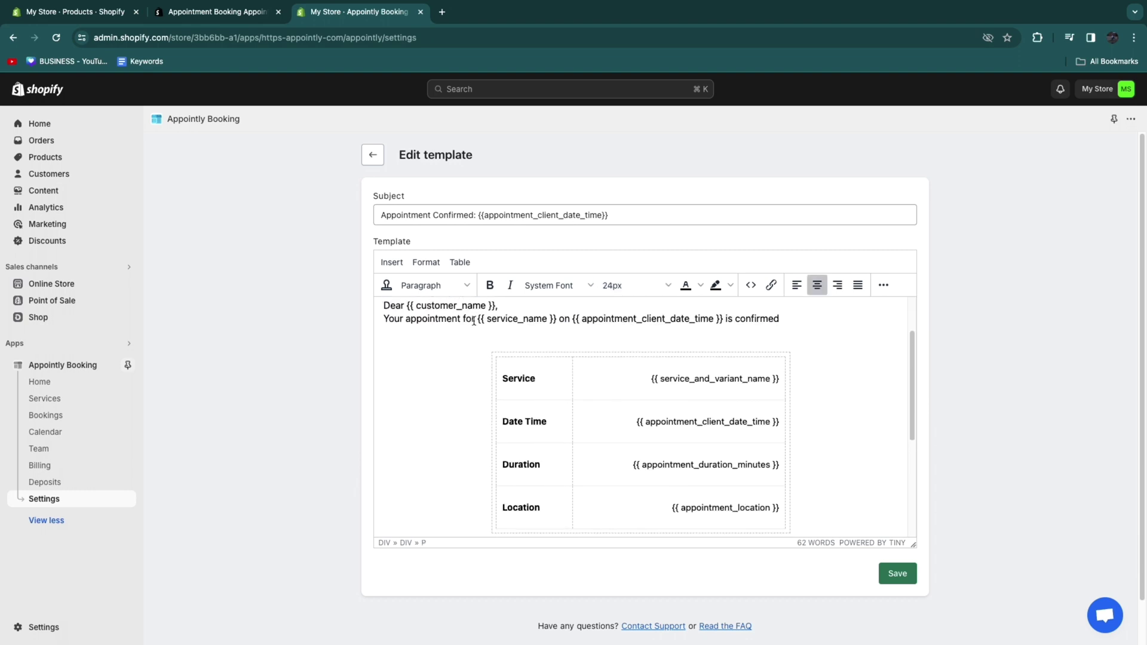
{"action": "scroll", "coordinate": [718, 357], "scroll_direction": "down", "scroll_amount": 3}
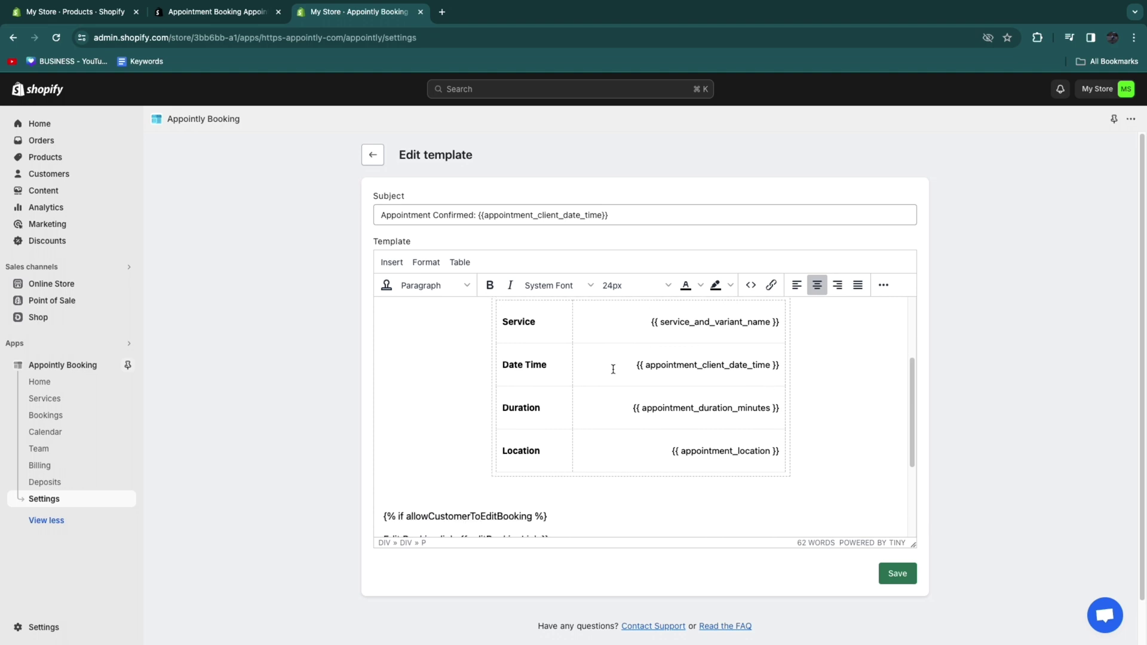
{"action": "scroll", "coordinate": [718, 357], "scroll_direction": "down", "scroll_amount": 4}
{"action": "left_click", "coordinate": [897, 573]}
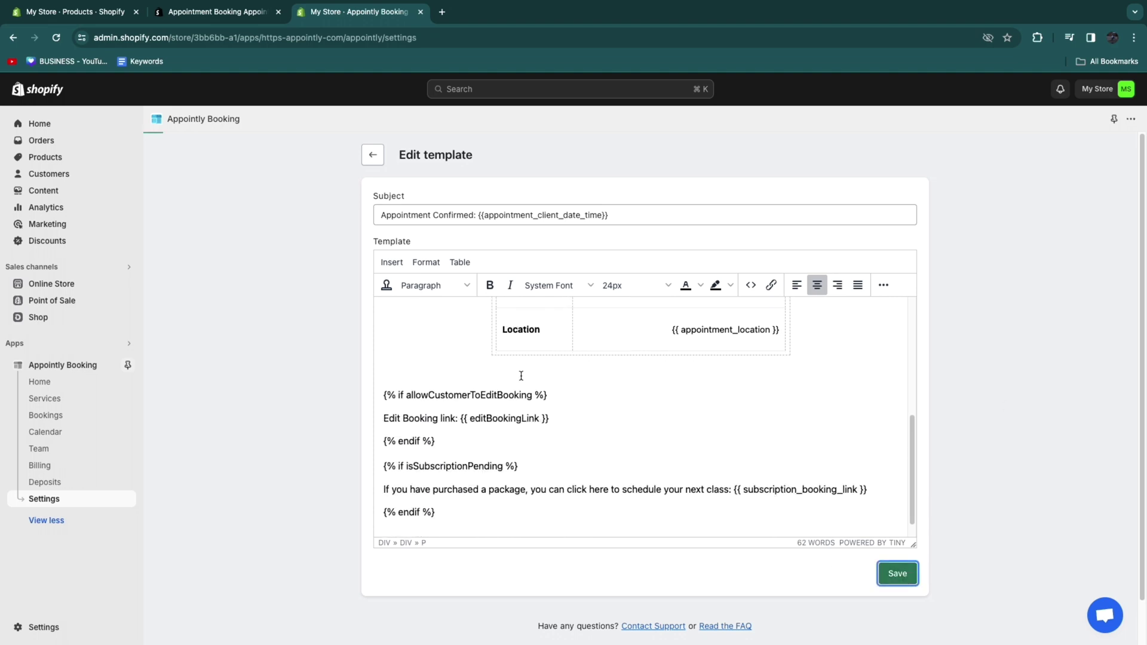
{"action": "left_click", "coordinate": [373, 155]}
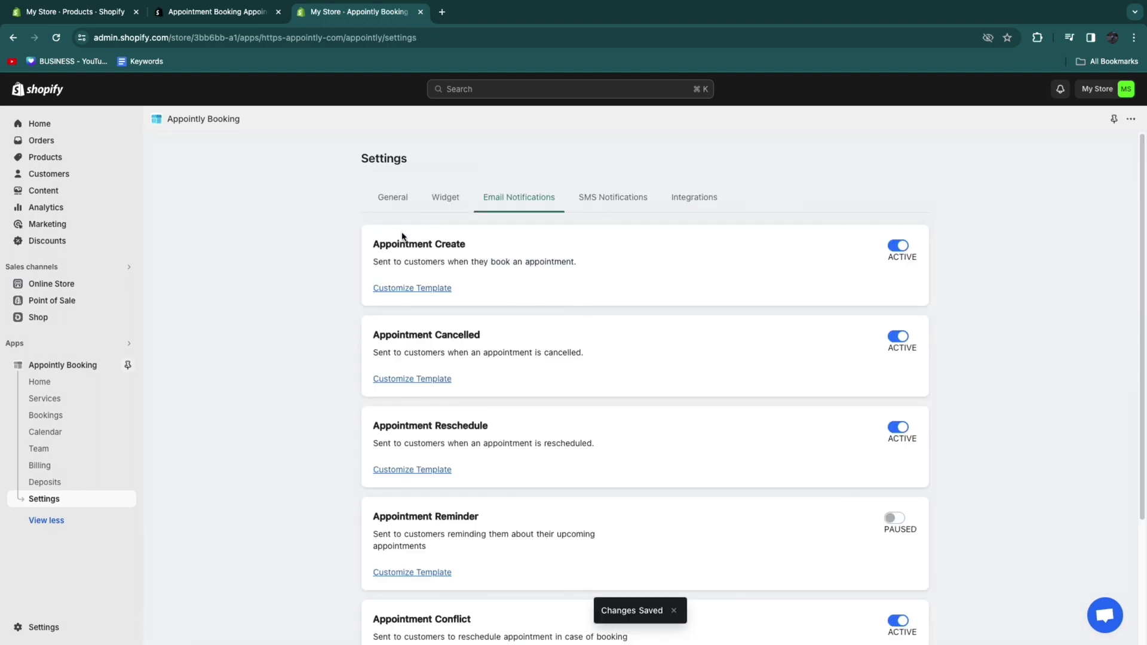
Step: Check the SMS notification settings, entering 4 as credit amount, then return to General settings
{"action": "scroll", "coordinate": [734, 530], "scroll_direction": "down", "scroll_amount": 2}
{"action": "scroll", "coordinate": [817, 417], "scroll_direction": "up", "scroll_amount": 2}
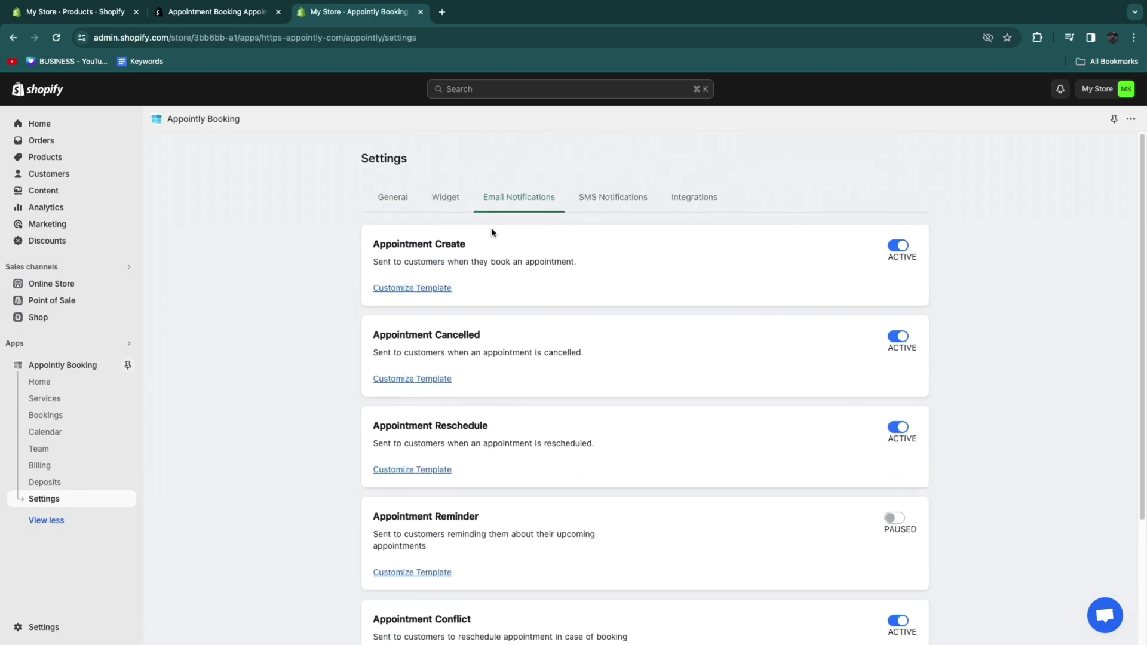
{"action": "left_click", "coordinate": [621, 199]}
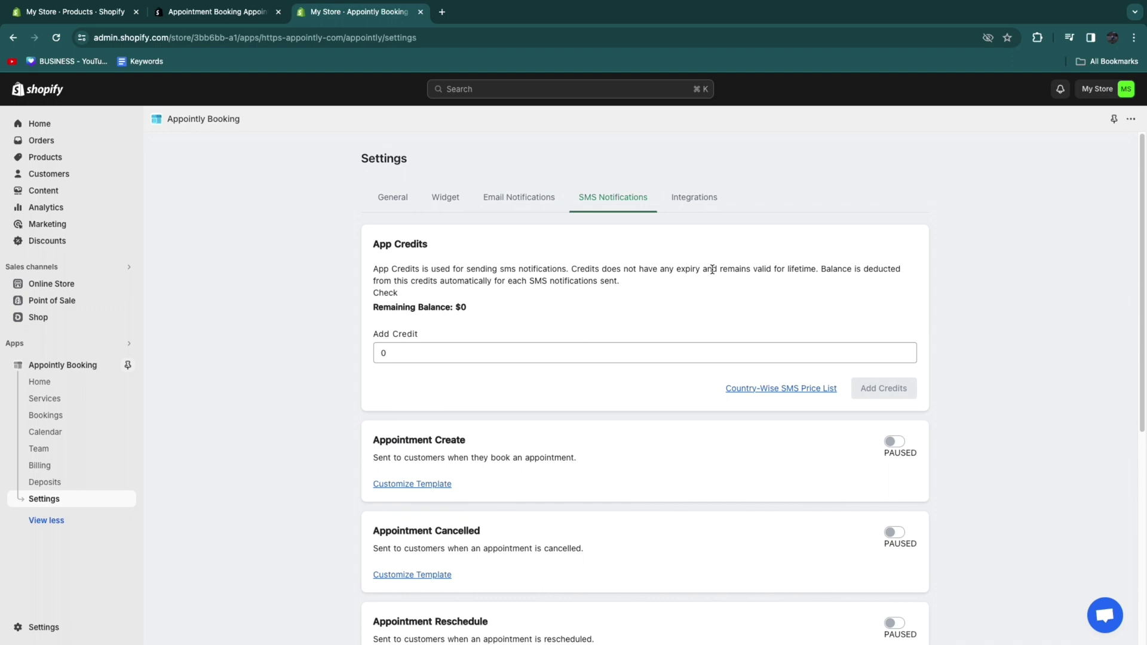
{"action": "left_click", "coordinate": [379, 332]}
{"action": "type", "text": "4"}
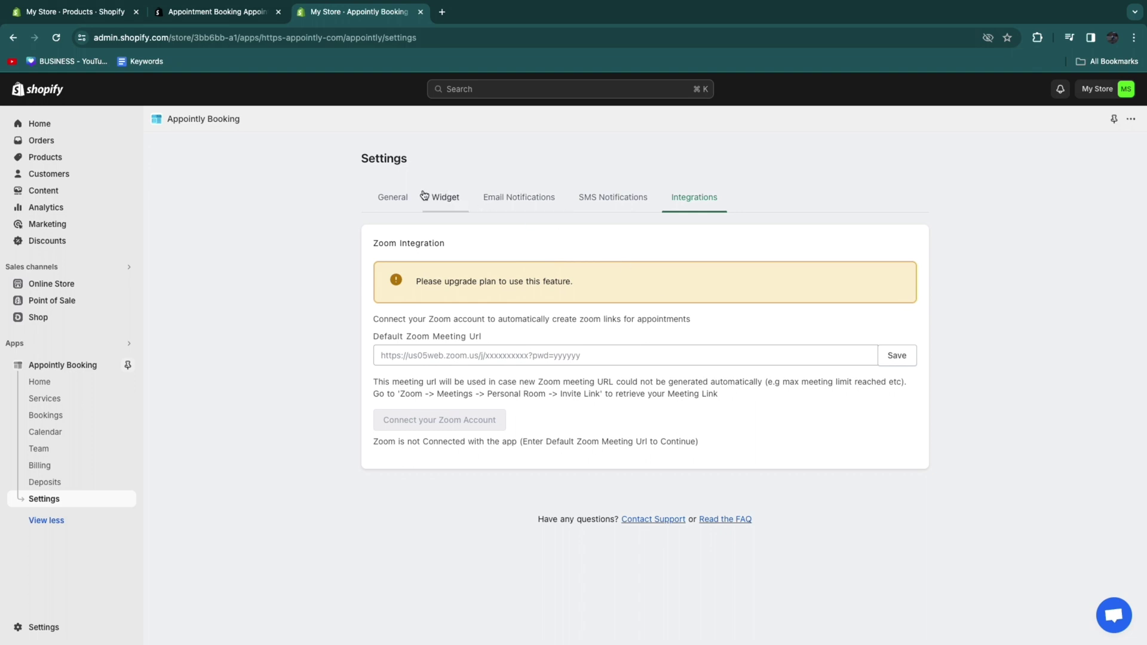
{"action": "left_click", "coordinate": [395, 203]}
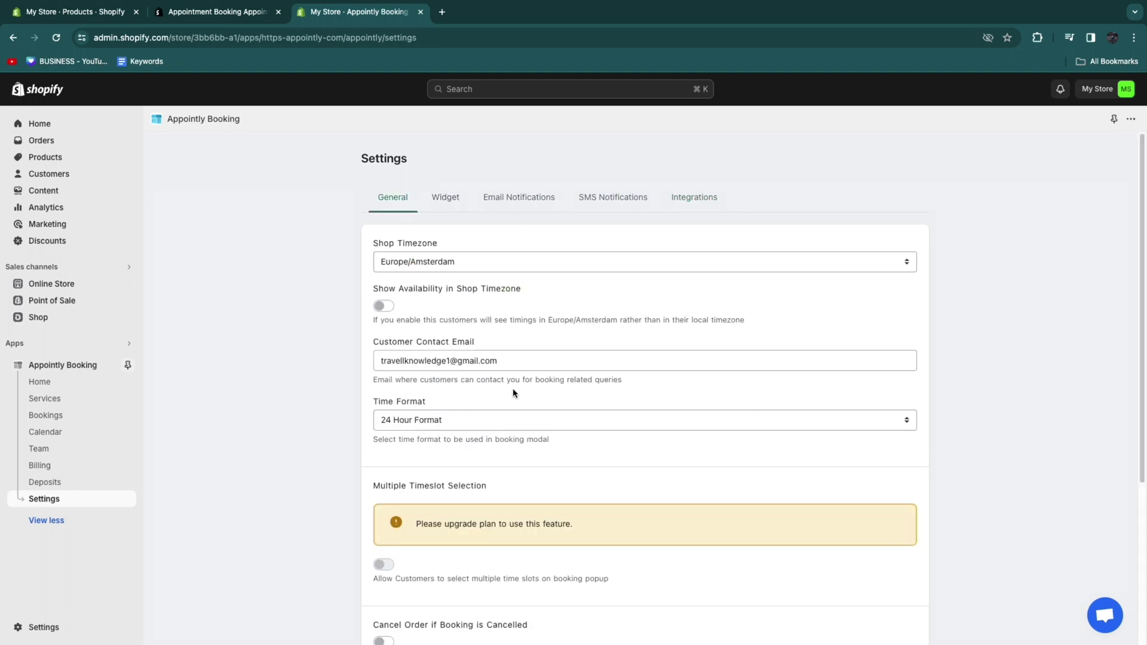
Step: View the live storefront and open Wash and Cut Mens hair from the Catalog
{"action": "left_click", "coordinate": [59, 285]}
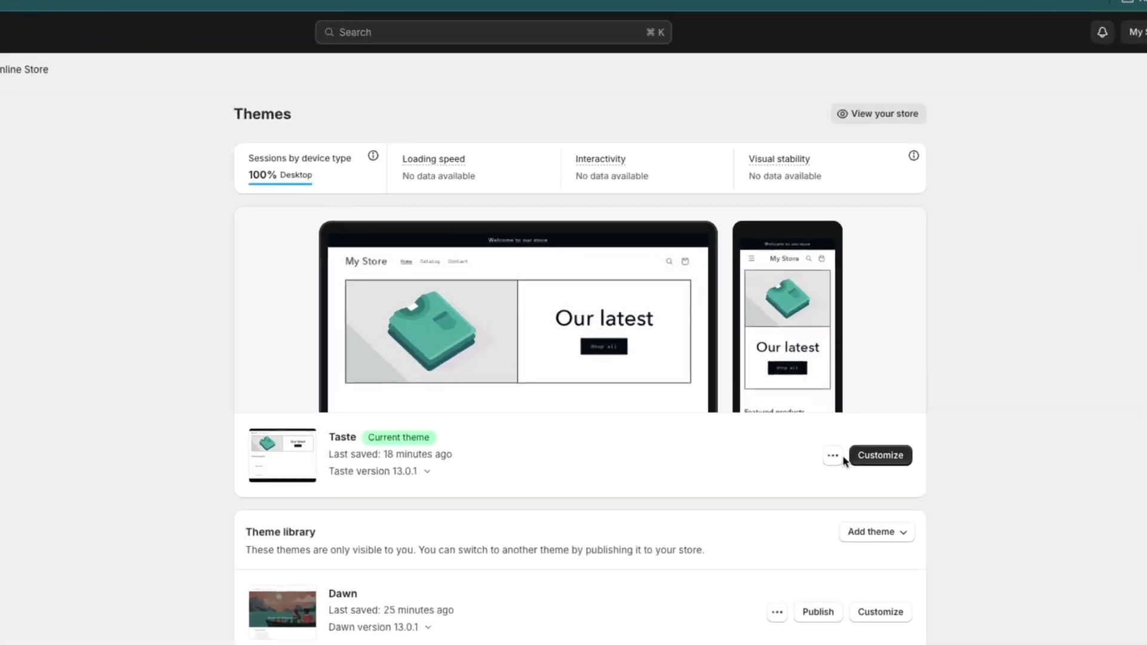
{"action": "left_click", "coordinate": [843, 430]}
{"action": "left_click", "coordinate": [757, 455]}
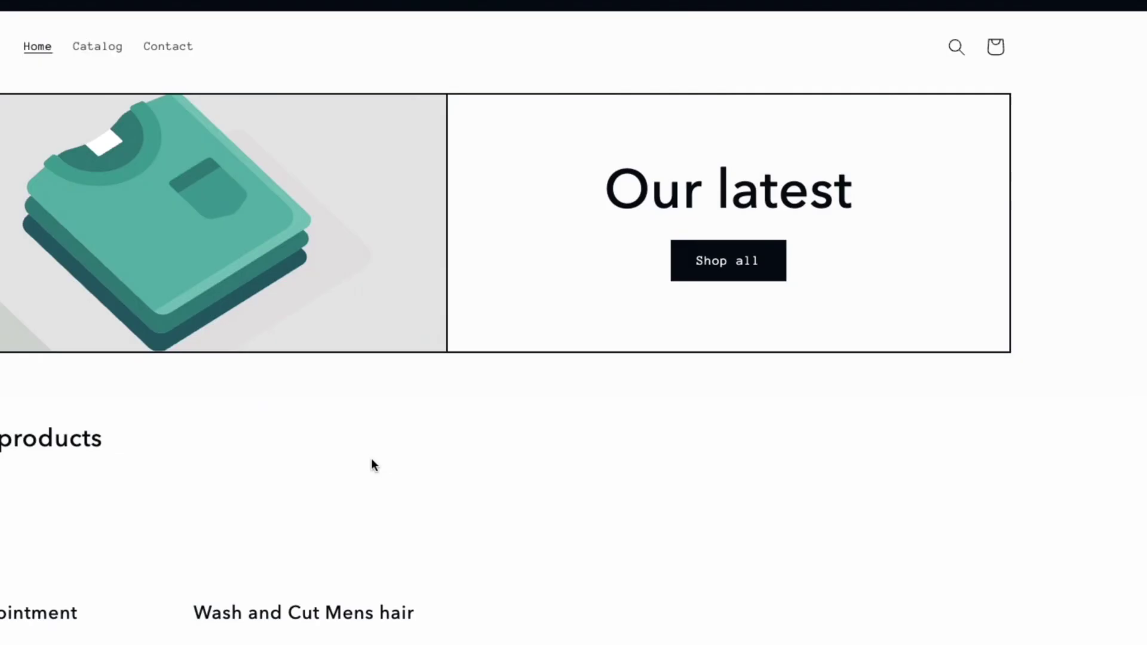
{"action": "left_click", "coordinate": [211, 87]}
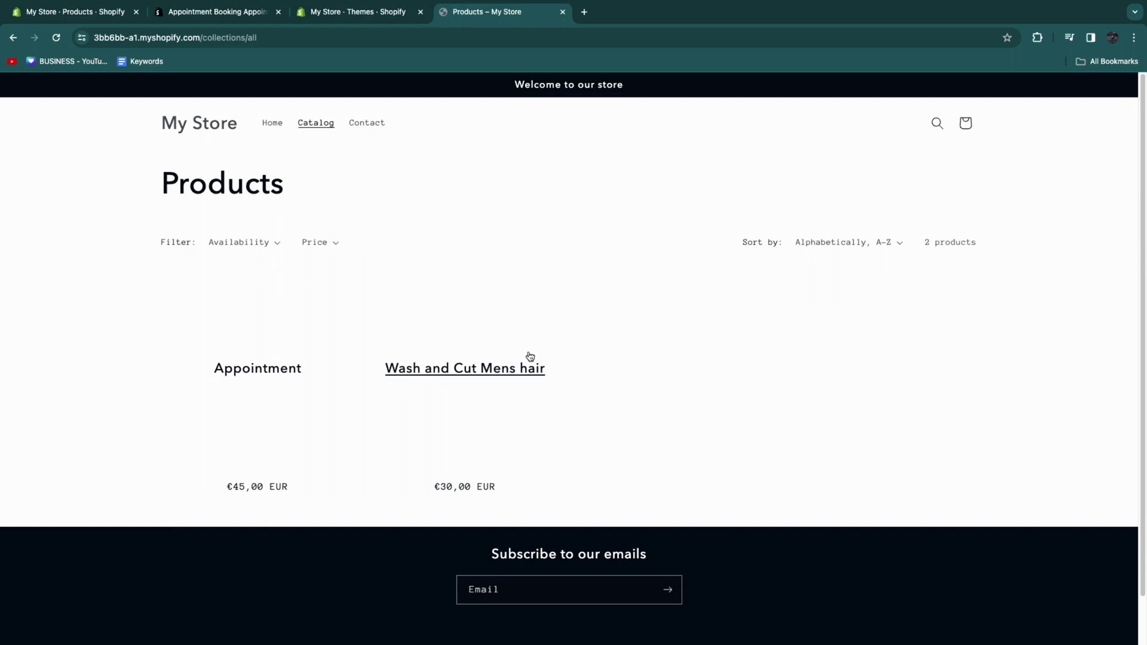
{"action": "left_click", "coordinate": [481, 374]}
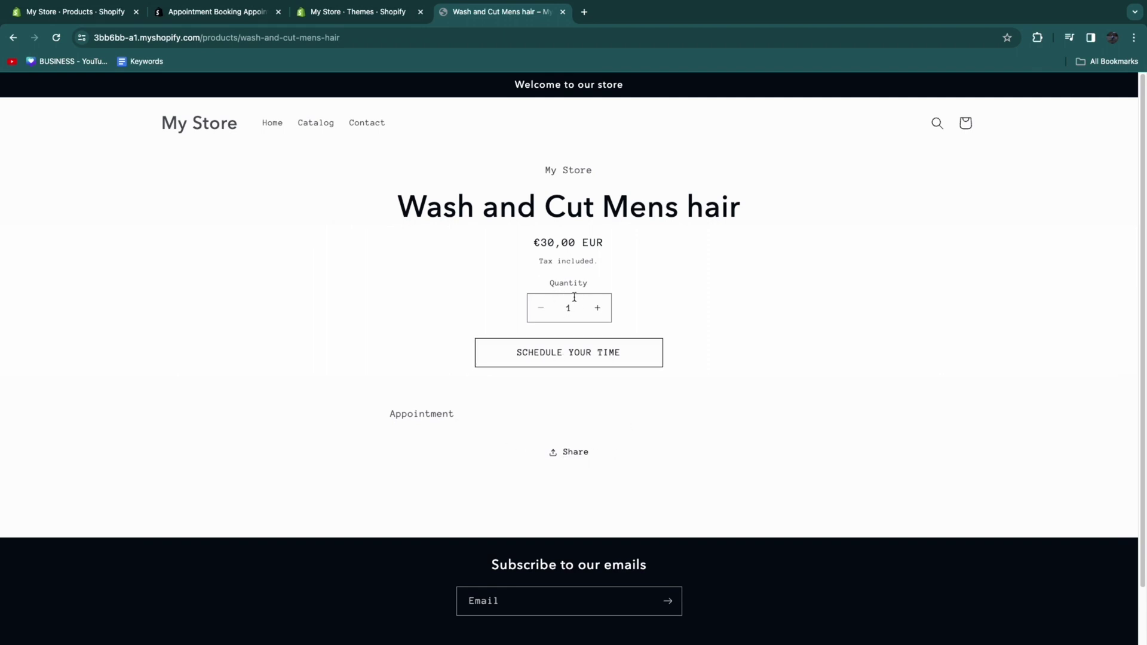
Step: Book Wash and Cut Mens hair for 5 April, 14:30 - 15:00, submitting the customer's name and e-mail
{"action": "left_click", "coordinate": [578, 357]}
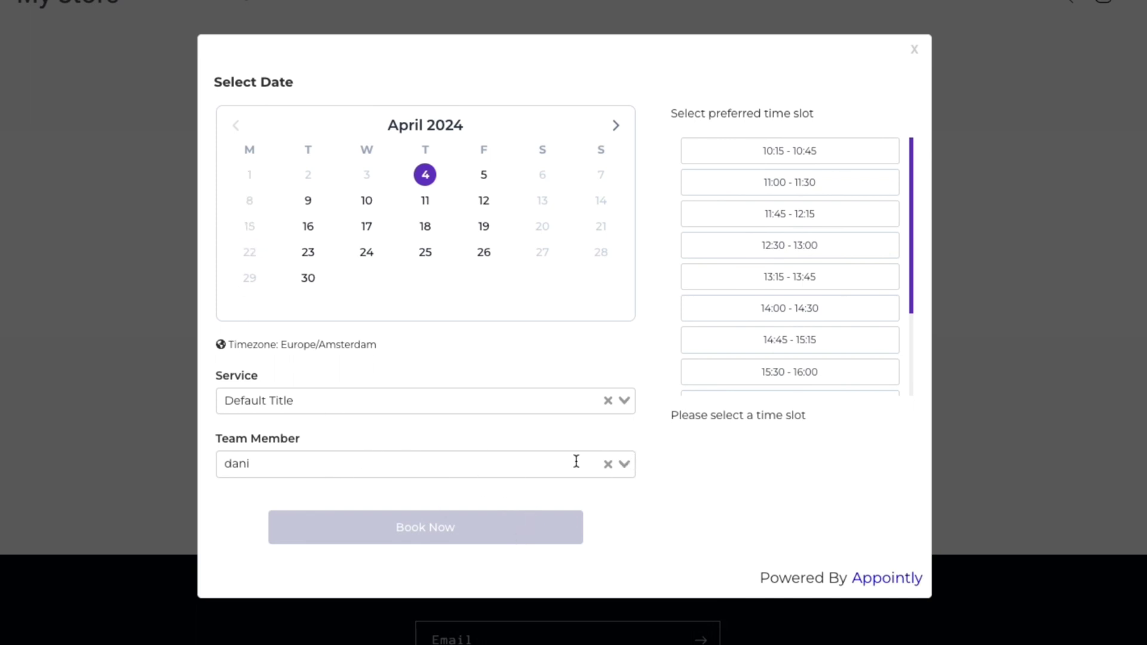
{"action": "left_click", "coordinate": [275, 399]}
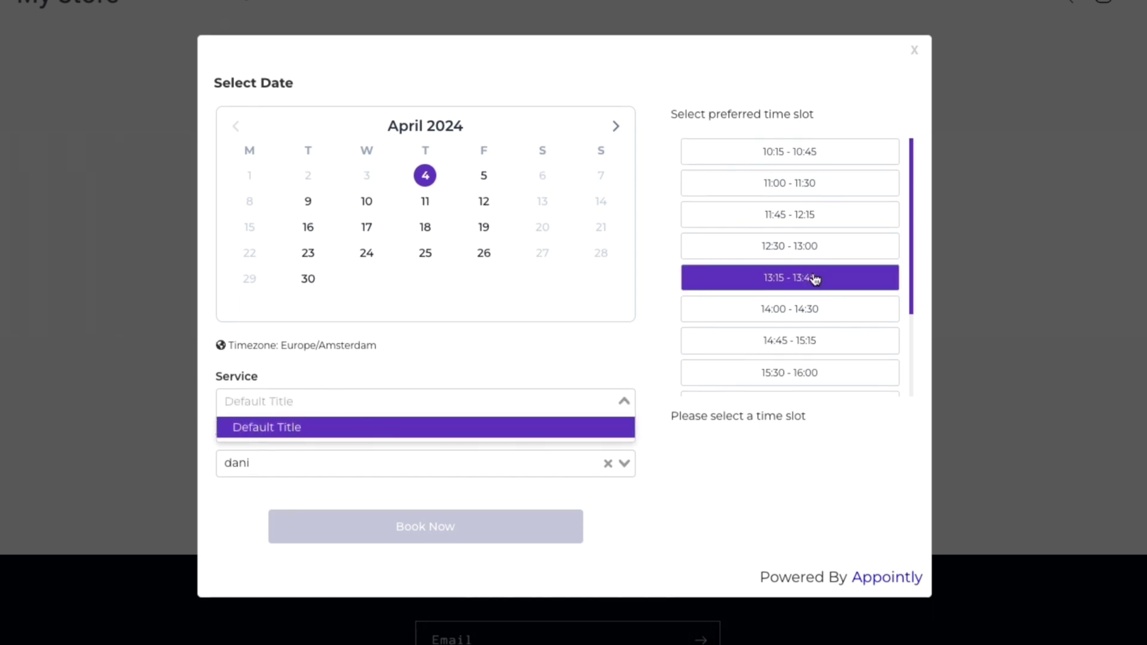
{"action": "left_click", "coordinate": [484, 175]}
{"action": "scroll", "coordinate": [832, 330], "scroll_direction": "down", "scroll_amount": 1}
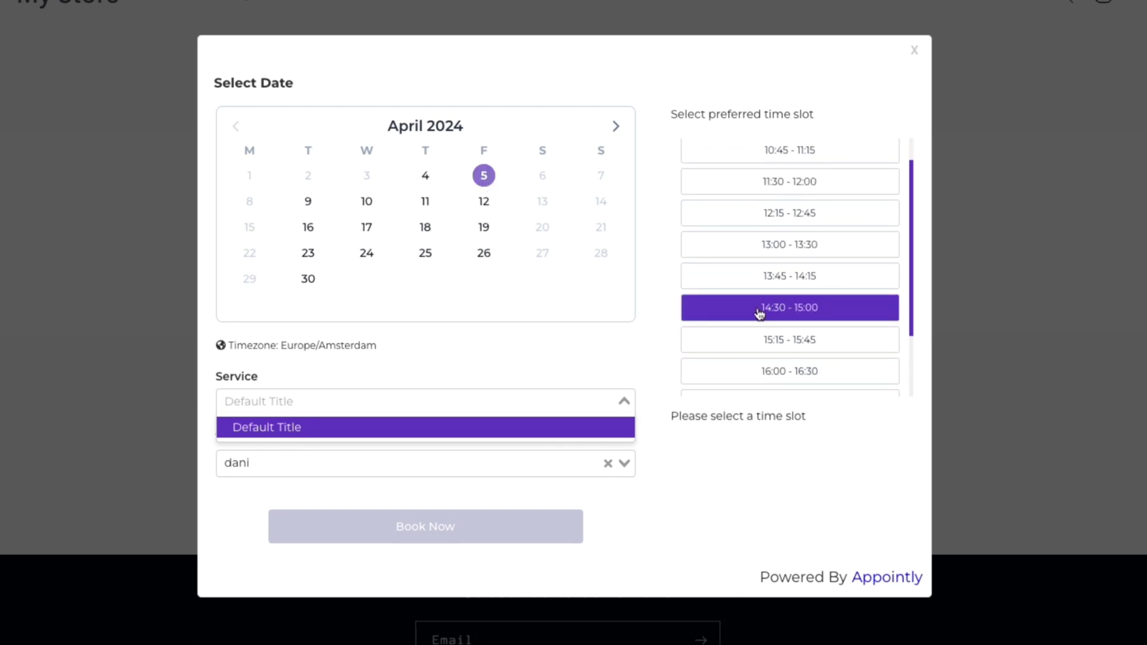
{"action": "left_click", "coordinate": [789, 307]}
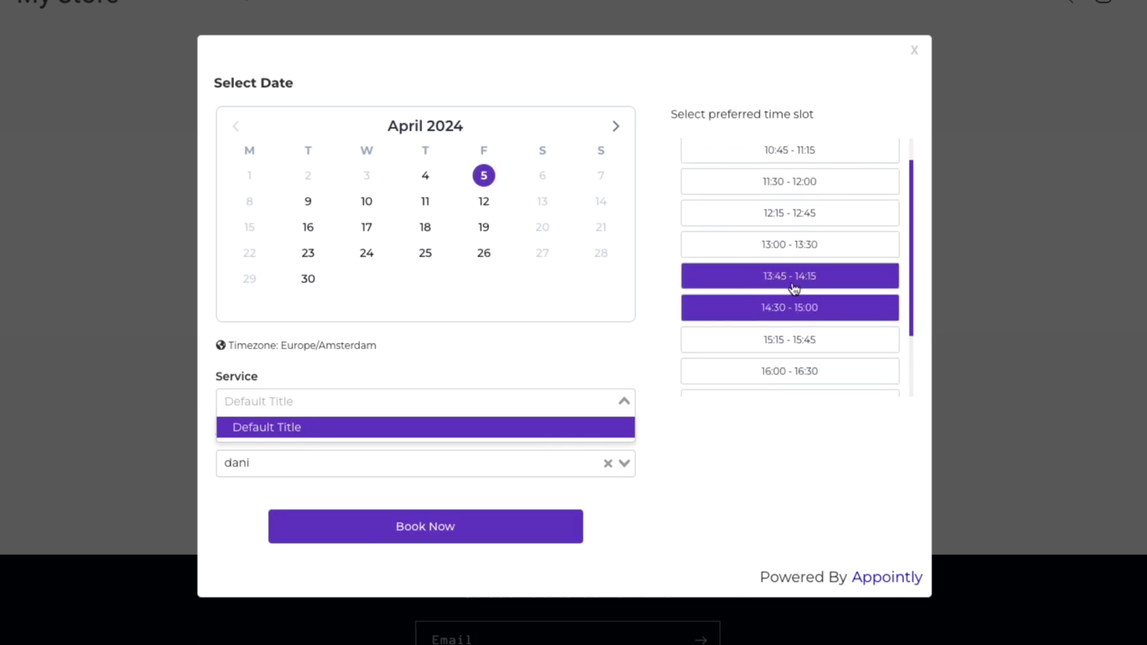
{"action": "left_click", "coordinate": [443, 524]}
{"action": "left_click_drag", "start_coordinate": [215, 238], "coordinate": [345, 237]}
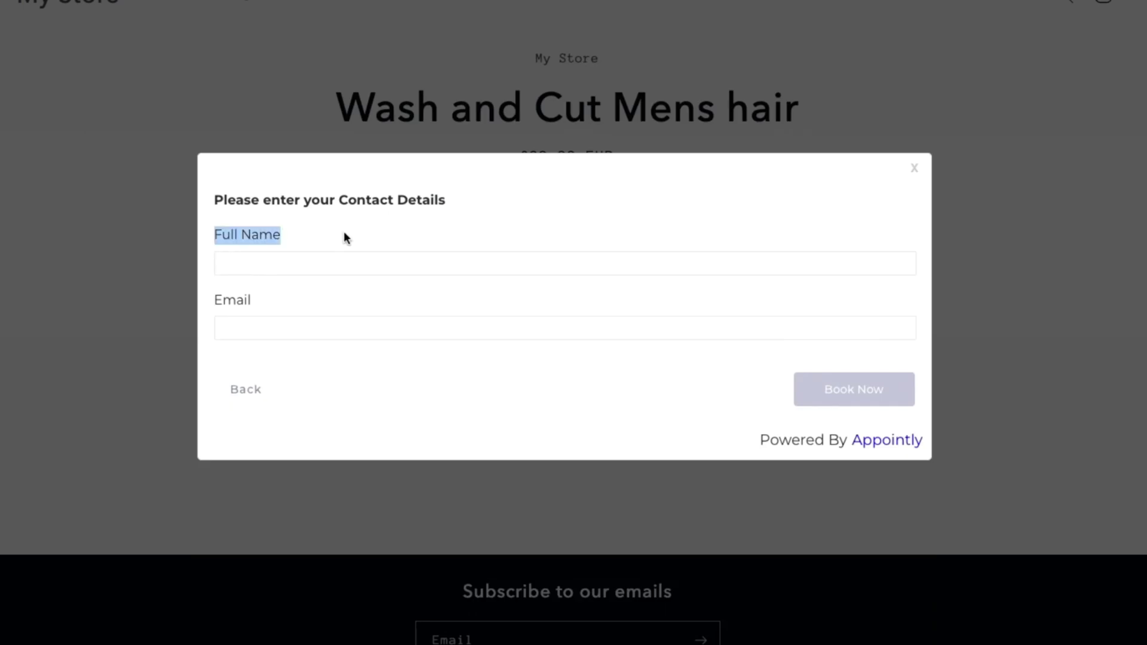
{"action": "left_click_drag", "start_coordinate": [215, 300], "coordinate": [251, 300]}
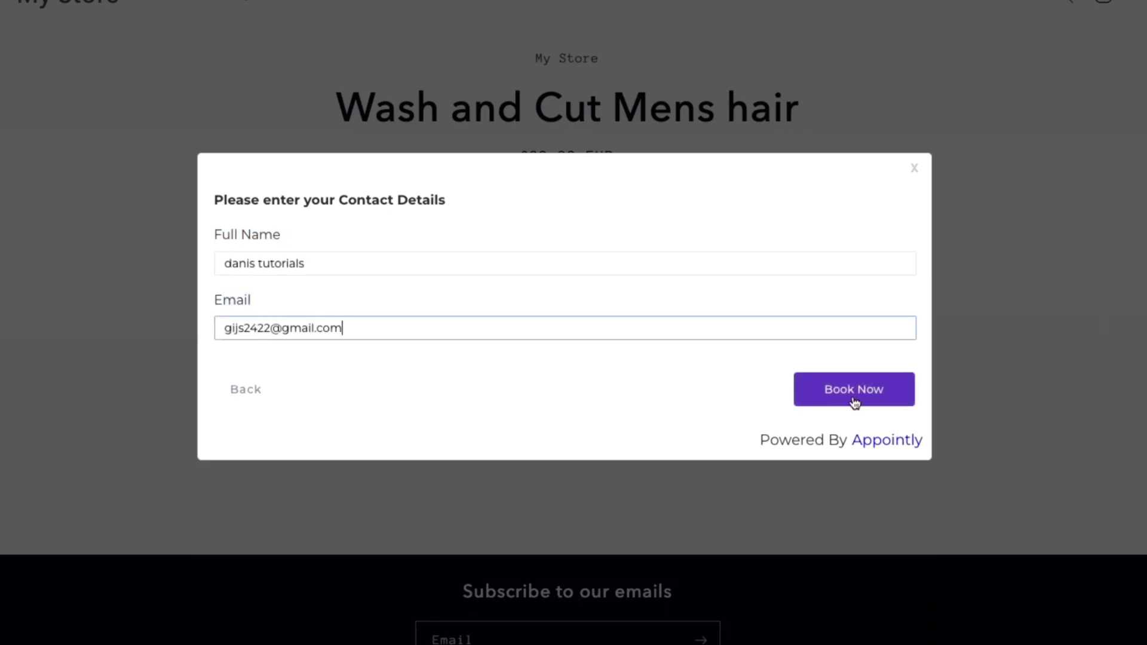
{"action": "left_click", "coordinate": [854, 399]}
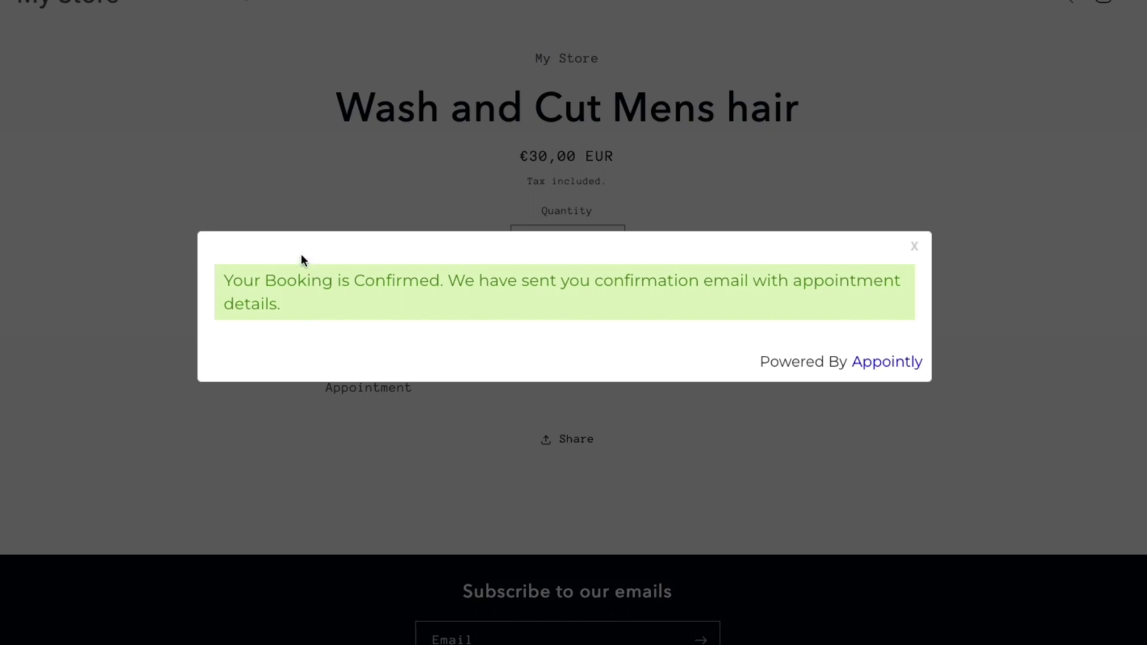
Step: Read the top of the Appointment Confirmed email, including the My Store heading and greeting
{"action": "left_click_drag", "start_coordinate": [227, 282], "coordinate": [809, 307]}
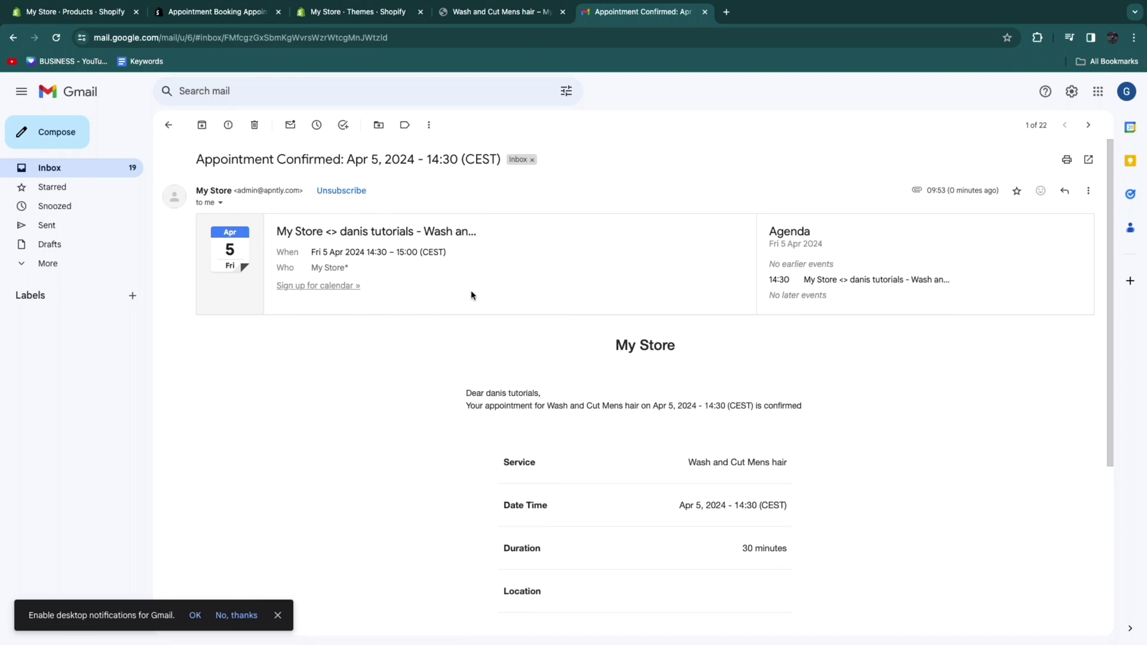
{"action": "scroll", "coordinate": [443, 305], "scroll_direction": "down", "scroll_amount": 1}
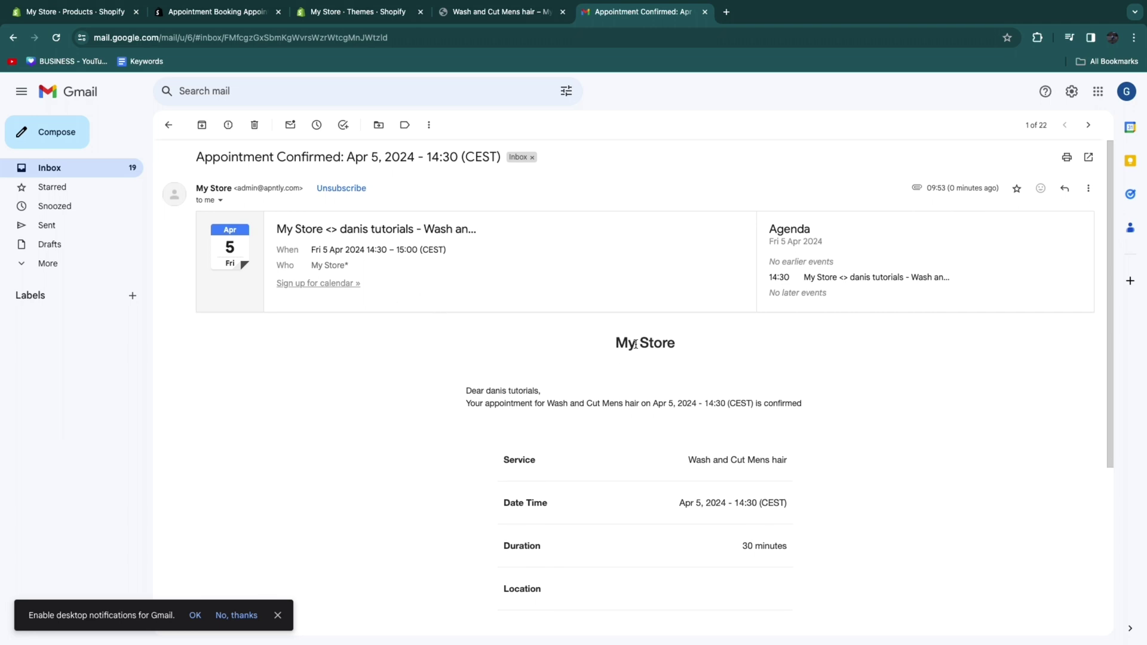
{"action": "left_click_drag", "start_coordinate": [617, 342], "coordinate": [701, 348]}
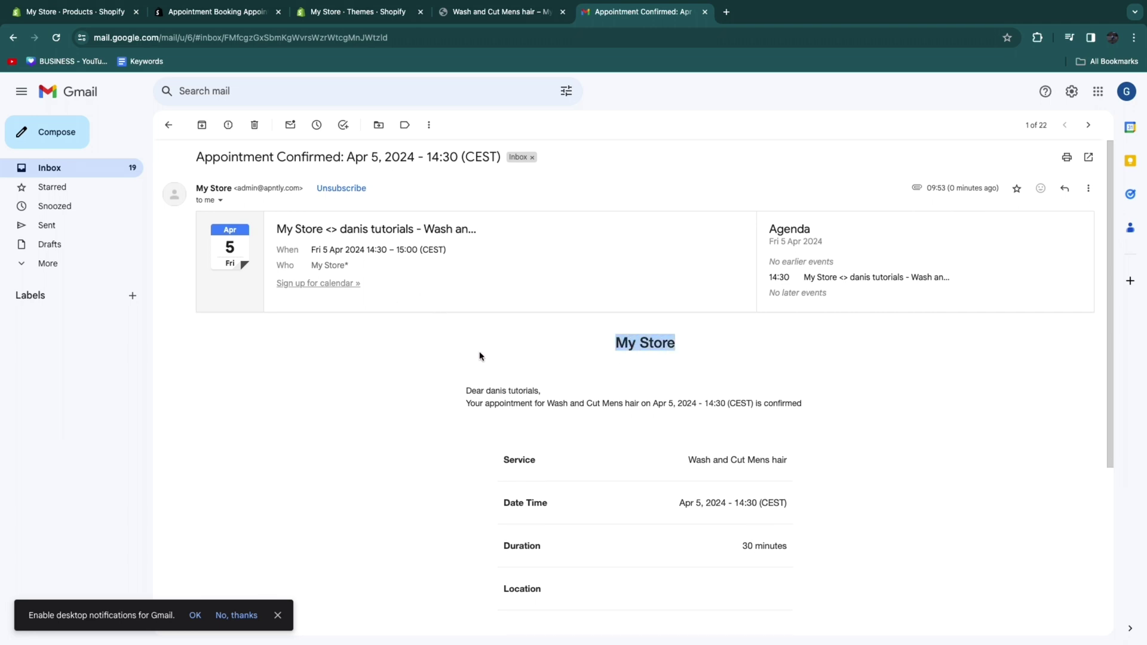
{"action": "left_click", "coordinate": [422, 388]}
{"action": "scroll", "coordinate": [412, 387], "scroll_direction": "down", "scroll_amount": 1}
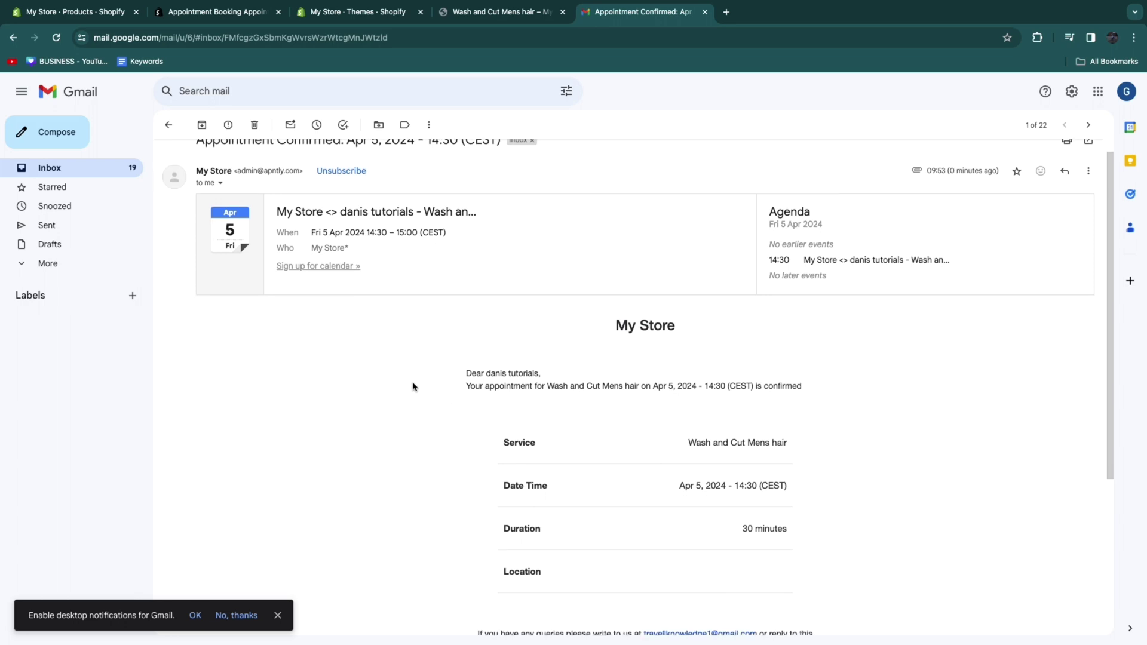
{"action": "left_click_drag", "start_coordinate": [467, 356], "coordinate": [540, 354]}
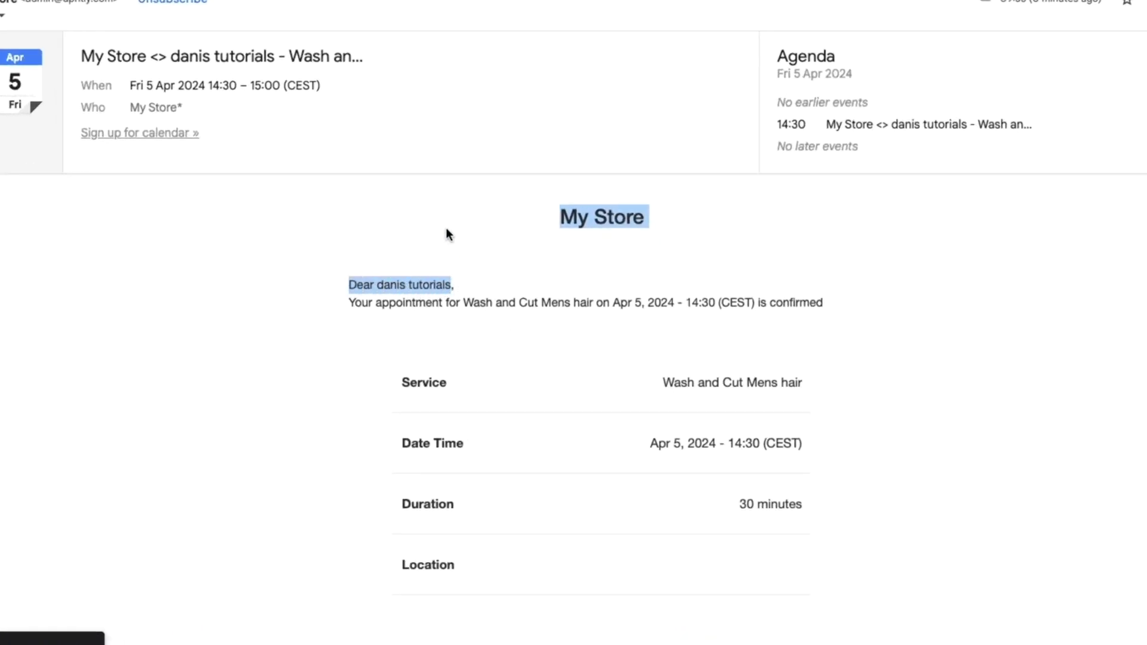
{"action": "left_click", "coordinate": [446, 230]}
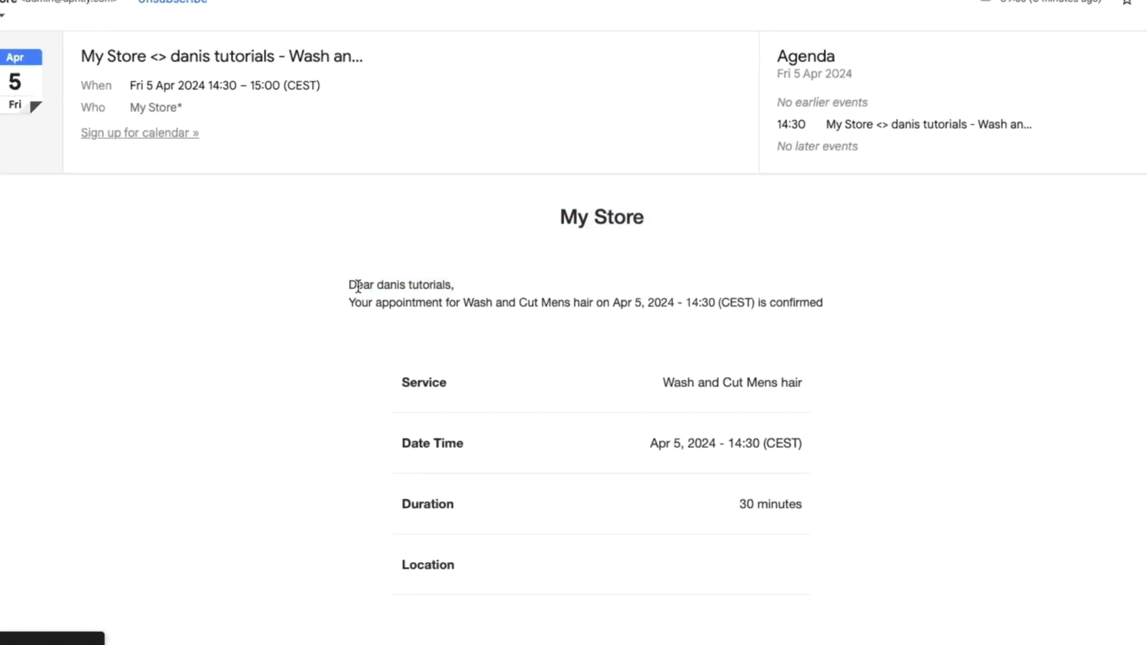
Step: Check the email's appointment date and time, Apr 5, 2024 at 14:30, and the Location details
{"action": "left_click_drag", "start_coordinate": [345, 302], "coordinate": [502, 302]}
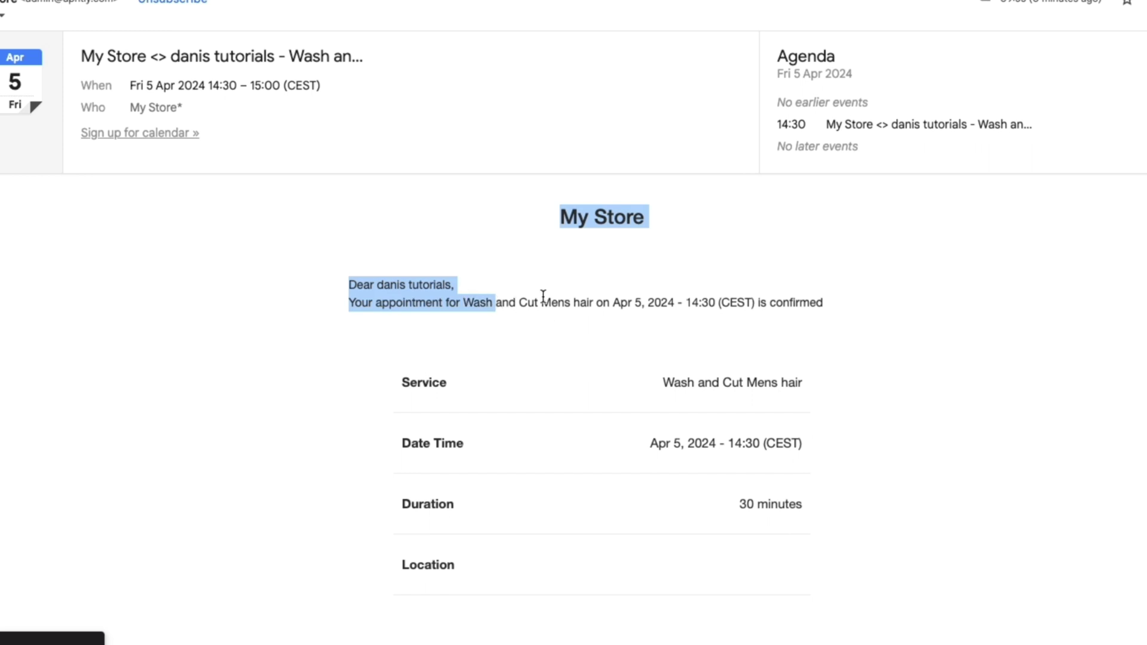
{"action": "left_click", "coordinate": [653, 309]}
{"action": "left_click_drag", "start_coordinate": [616, 303], "coordinate": [747, 303]}
{"action": "left_click", "coordinate": [675, 296]}
{"action": "scroll", "coordinate": [657, 322], "scroll_direction": "down", "scroll_amount": 1}
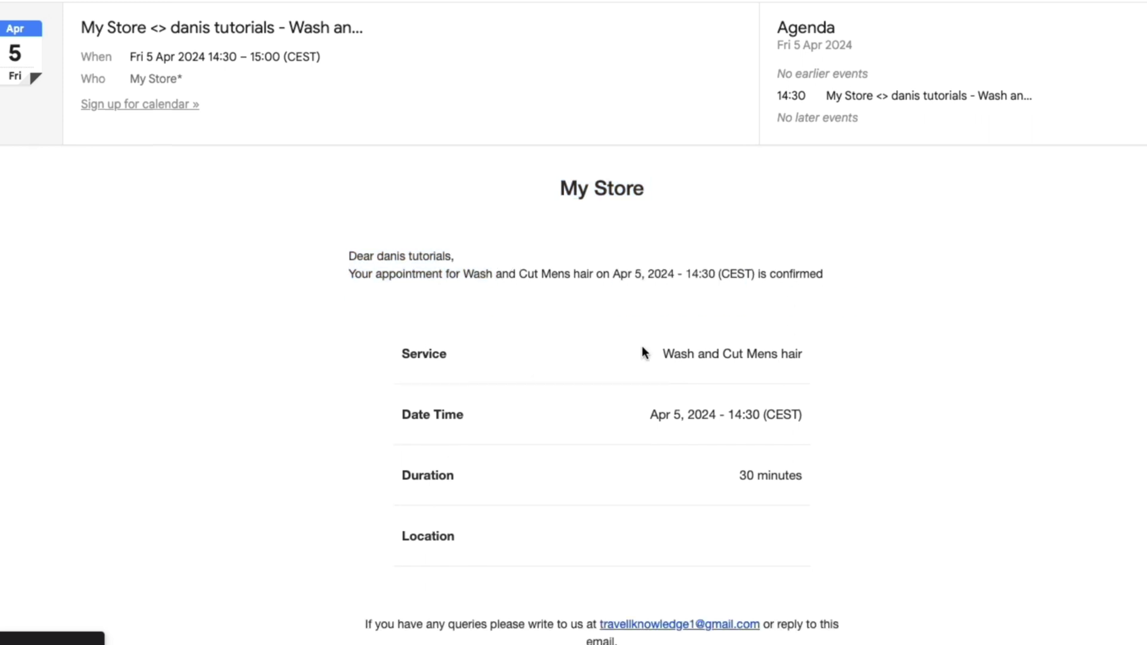
{"action": "left_click_drag", "start_coordinate": [401, 539], "coordinate": [476, 549]}
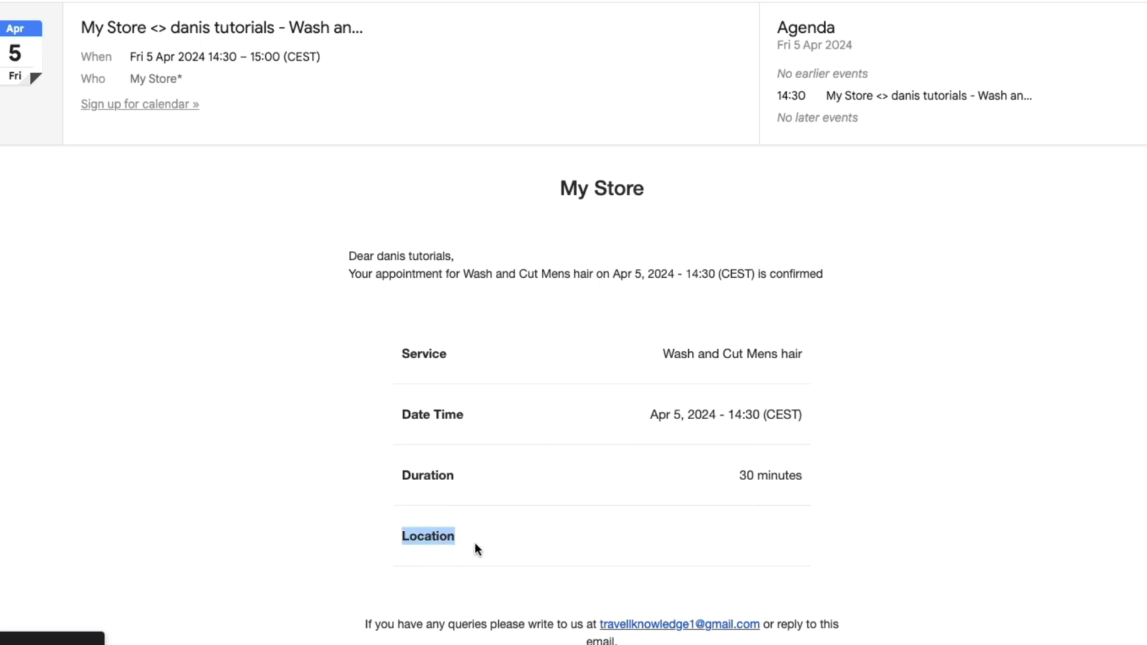
{"action": "scroll", "coordinate": [866, 537], "scroll_direction": "down", "scroll_amount": 3}
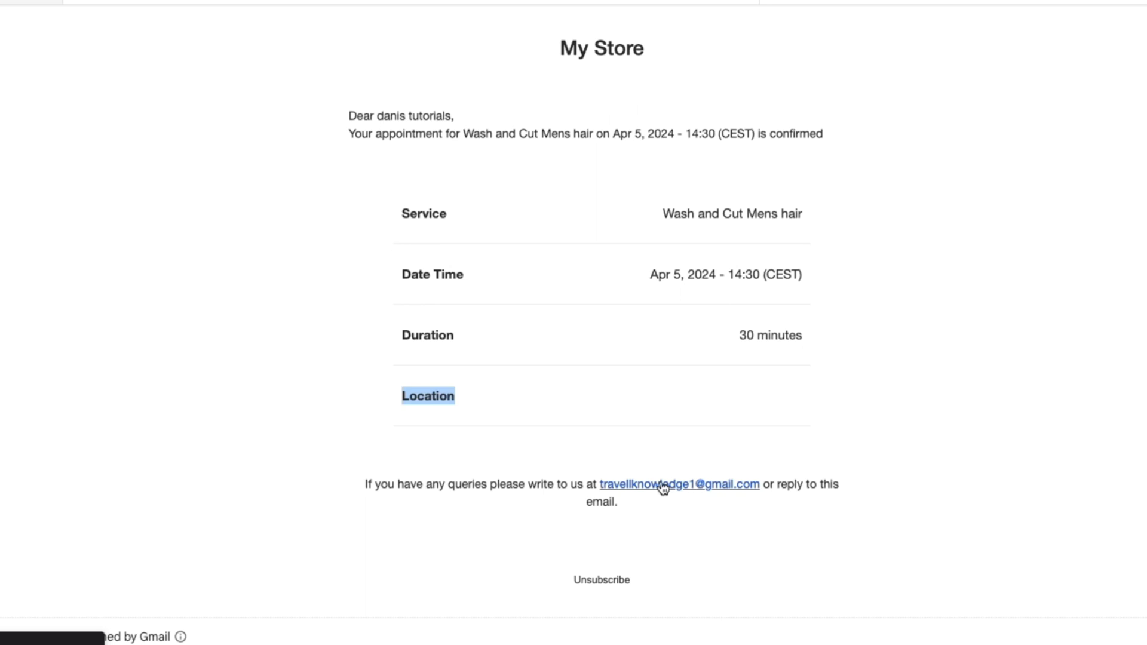
{"action": "left_click", "coordinate": [5, 245]}
{"action": "scroll", "coordinate": [5, 245], "scroll_direction": "up", "scroll_amount": 5}
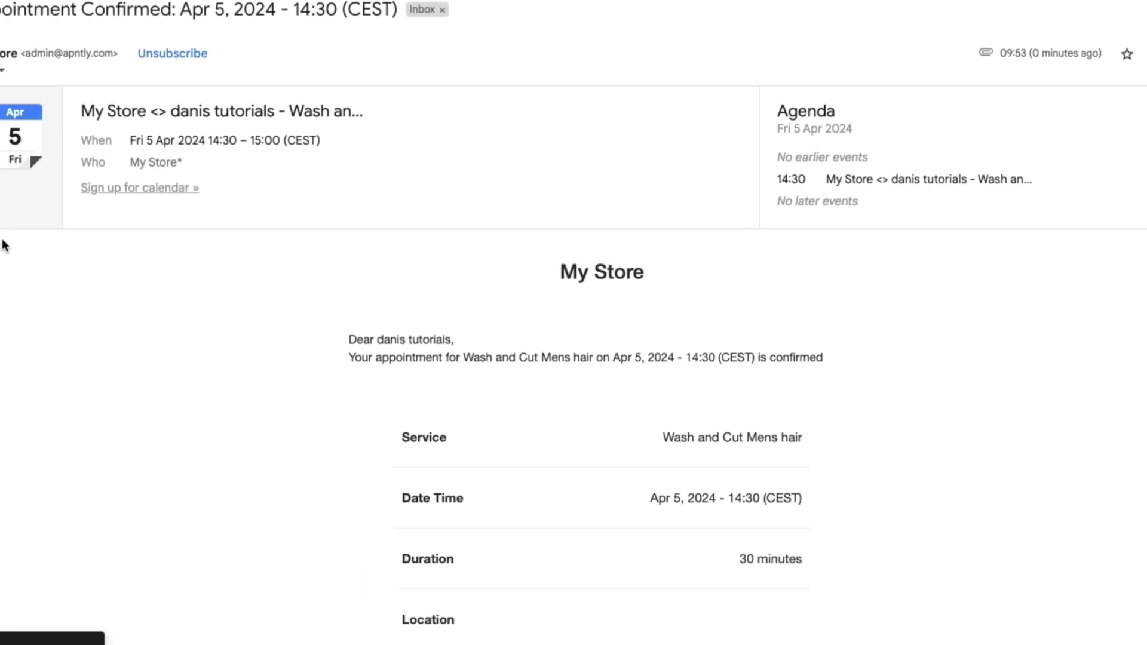
{"action": "scroll", "coordinate": [506, 128], "scroll_direction": "down", "scroll_amount": 8}
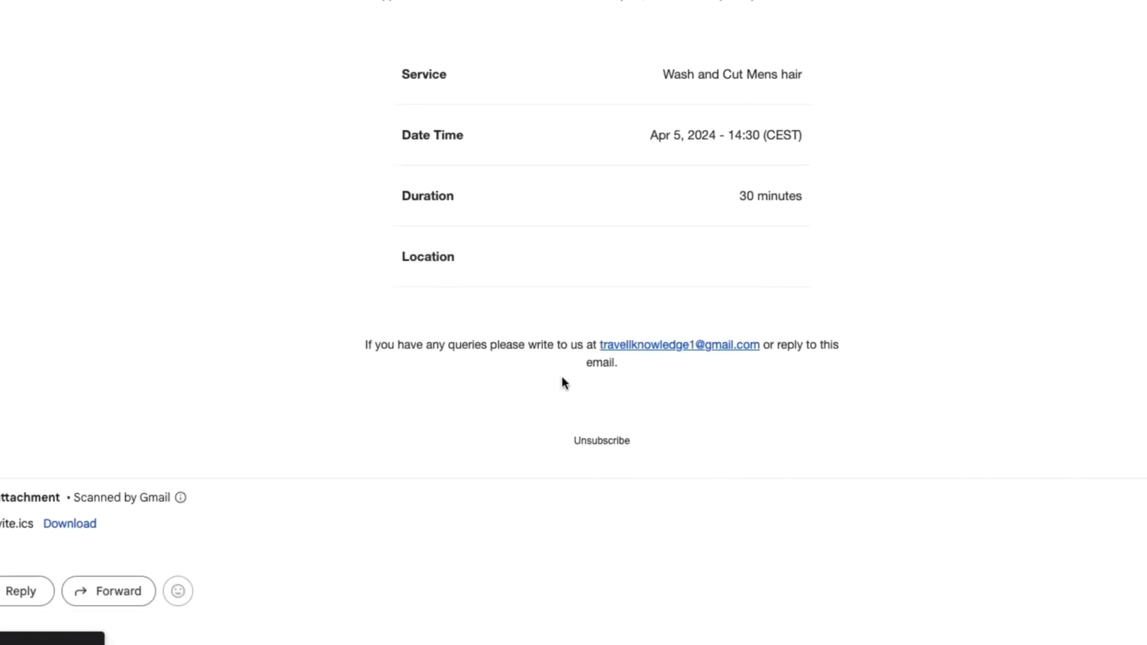
{"action": "scroll", "coordinate": [685, 312], "scroll_direction": "up", "scroll_amount": 8}
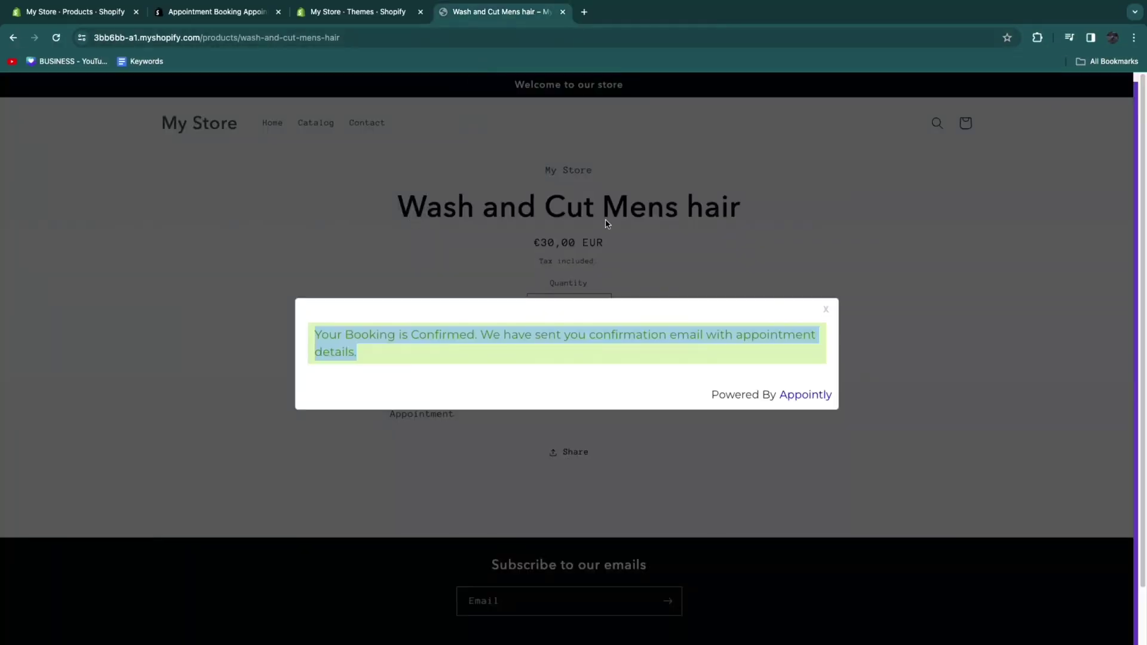
Step: Close Gmail and open the Appointly Booking calendar showing Wash and Cut Mens hair on Friday 4/5
{"action": "left_click", "coordinate": [705, 12]}
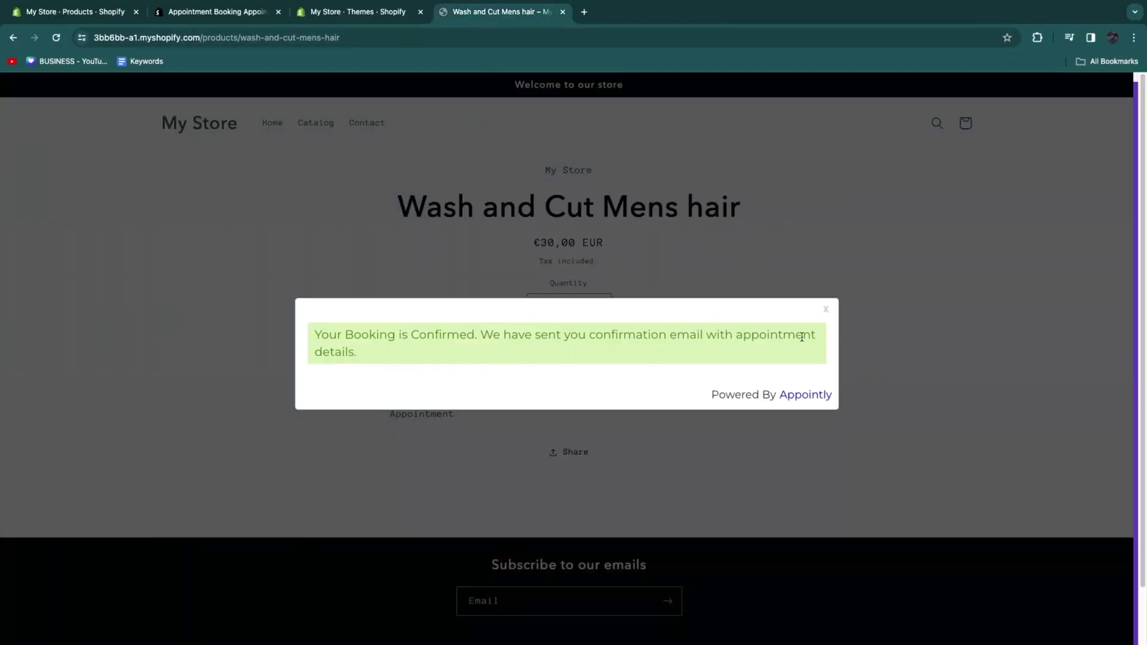
{"action": "left_click", "coordinate": [381, 13]}
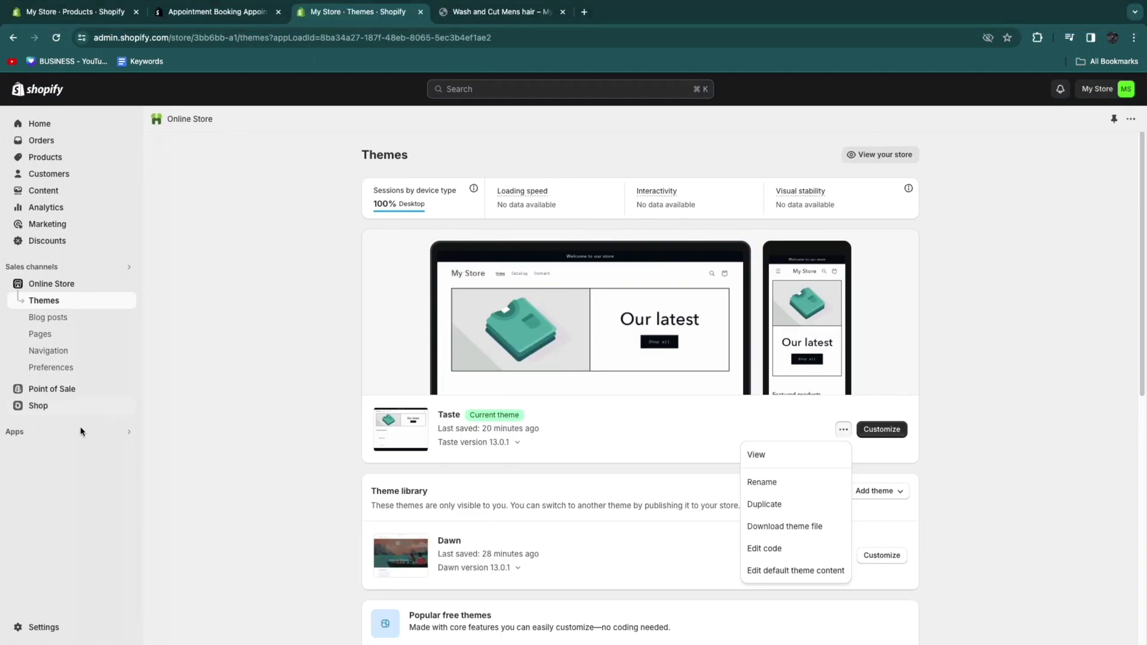
{"action": "left_click", "coordinate": [45, 434]}
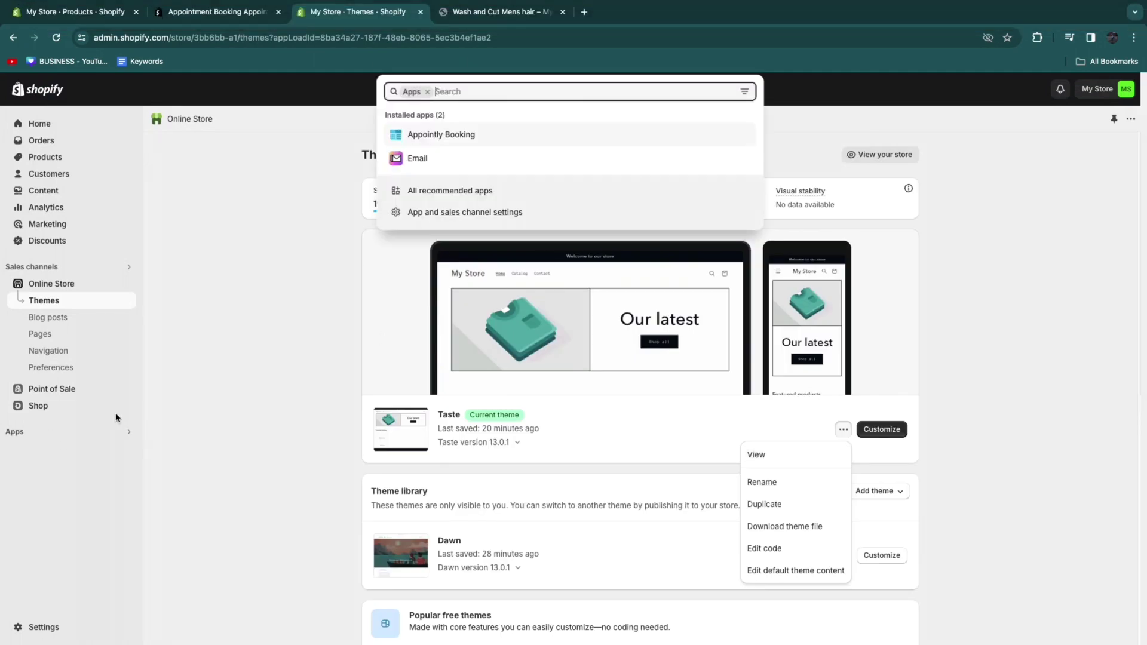
{"action": "left_click", "coordinate": [457, 136]}
{"action": "left_click", "coordinate": [45, 432]}
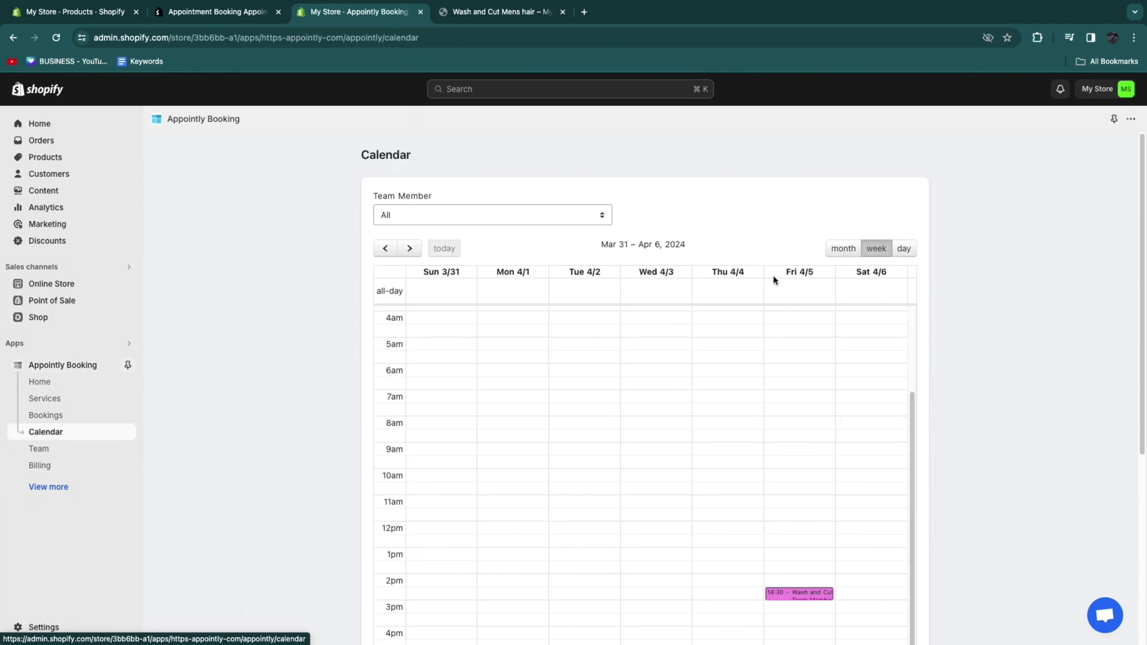
{"action": "scroll", "coordinate": [697, 454], "scroll_direction": "down", "scroll_amount": 2}
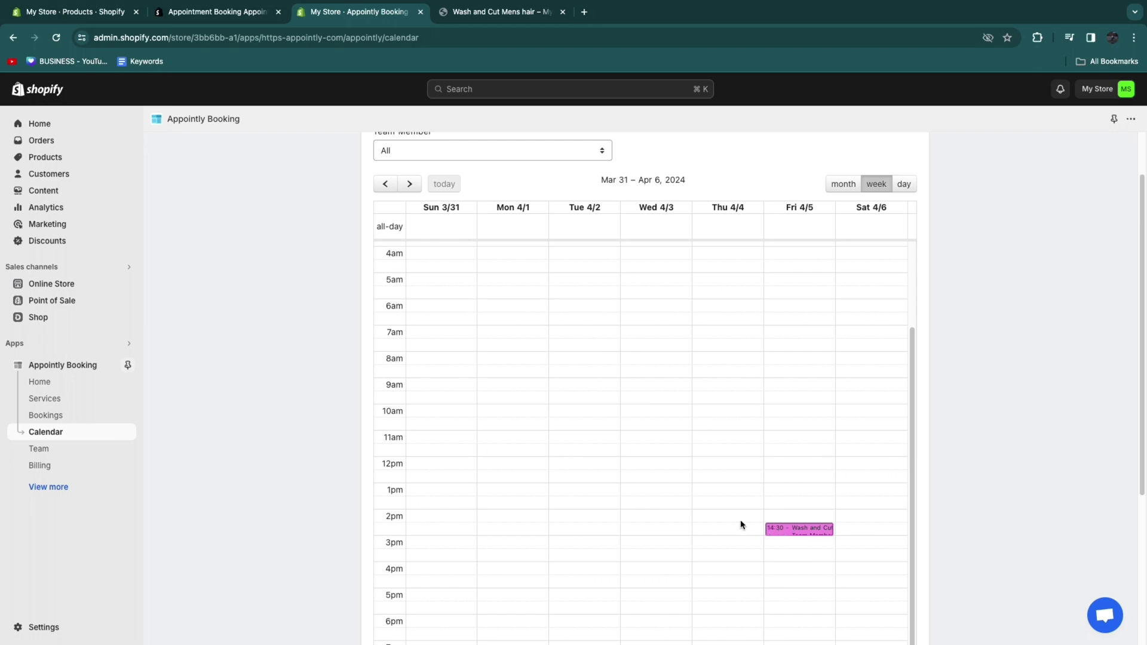
{"action": "scroll", "coordinate": [740, 522], "scroll_direction": "down", "scroll_amount": 1}
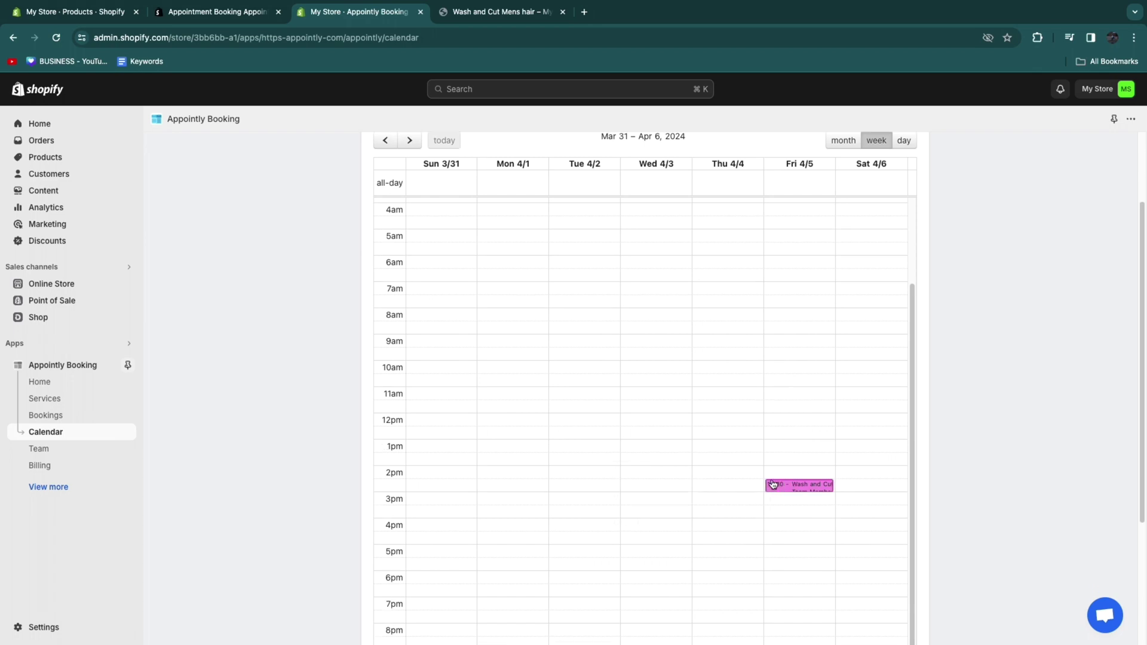
{"action": "mouse_move", "coordinate": [788, 486]}
Step: Open the test booking's details from the Bookings list via Manage Booking
{"action": "left_click", "coordinate": [51, 415]}
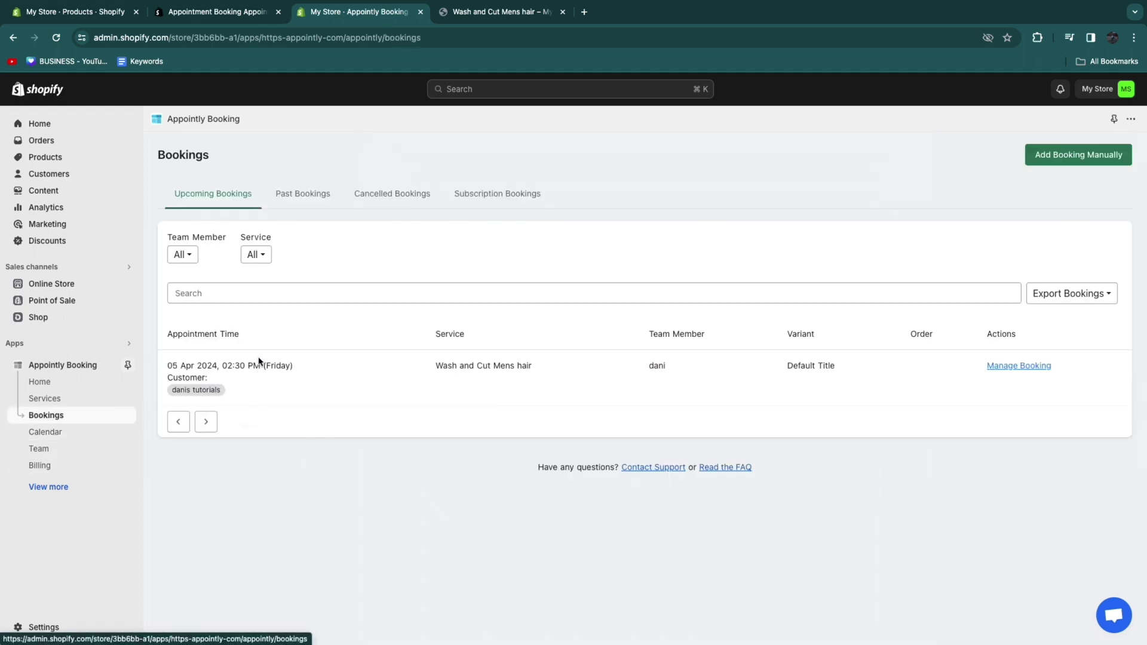
{"action": "left_click", "coordinate": [1006, 366]}
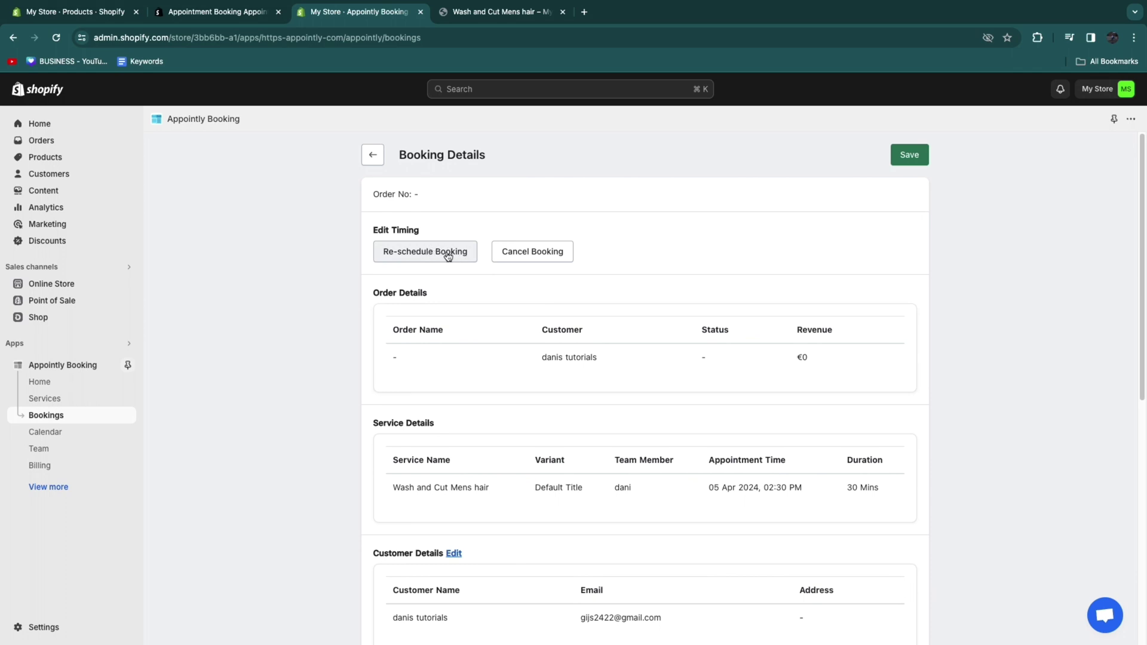
{"action": "scroll", "coordinate": [839, 409], "scroll_direction": "down", "scroll_amount": 2}
{"action": "scroll", "coordinate": [893, 412], "scroll_direction": "up", "scroll_amount": 2}
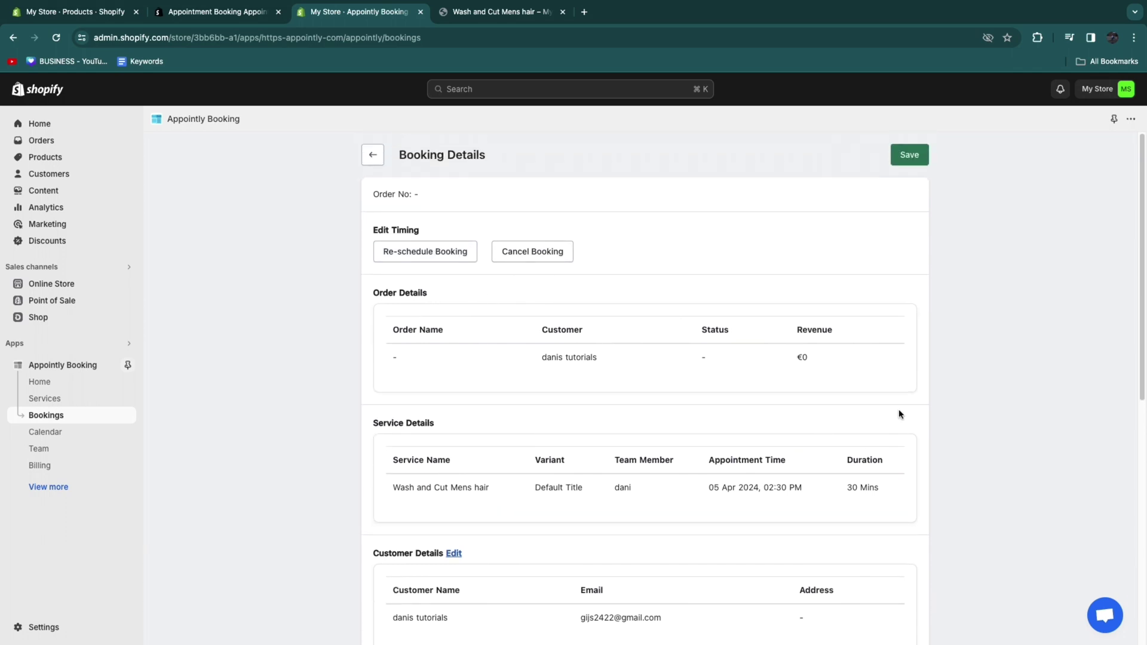
Step: Check the Home dashboard stats: €0 revenue, 1 total booking and 1 upcoming booking
{"action": "left_click", "coordinate": [43, 383]}
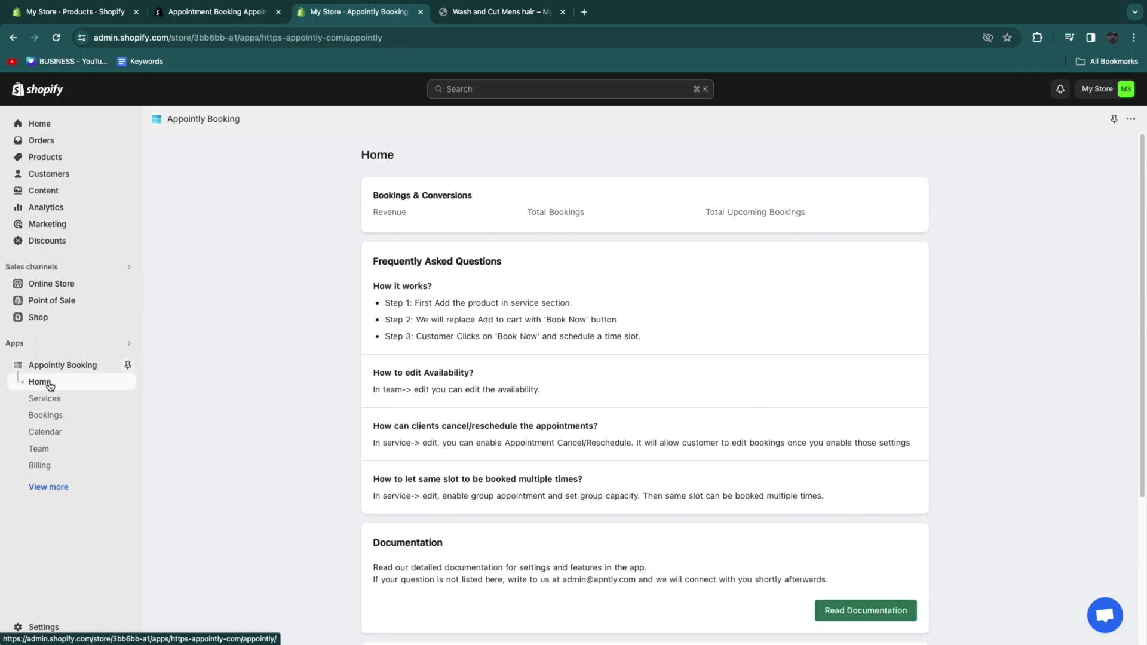
{"action": "left_click_drag", "start_coordinate": [528, 211], "coordinate": [754, 246]}
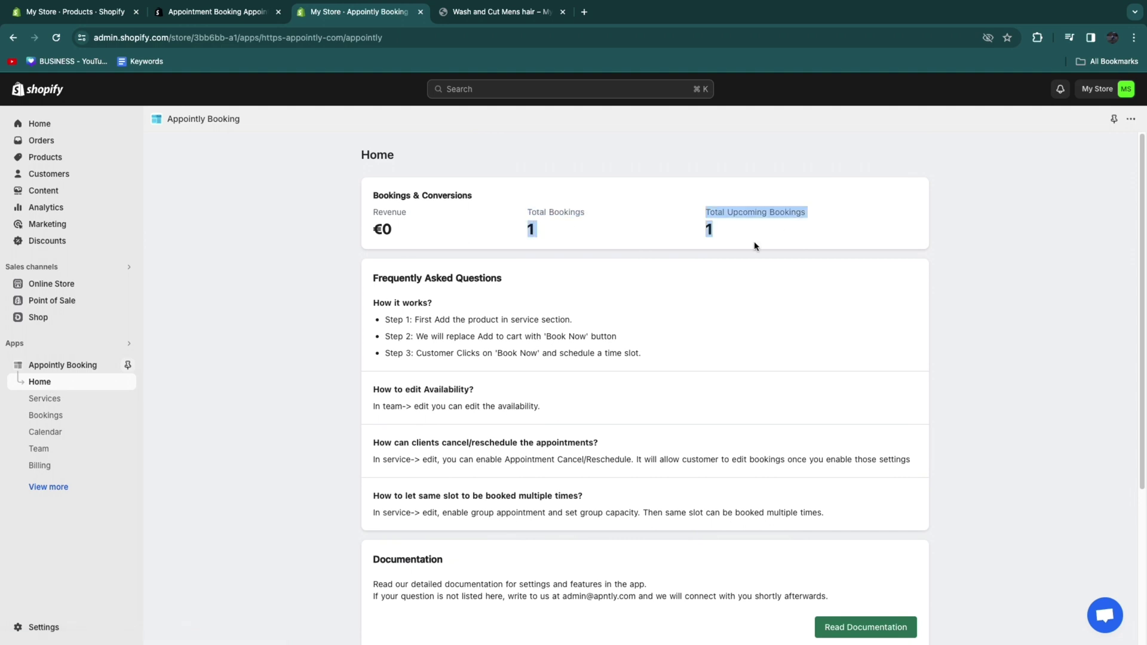
{"action": "left_click", "coordinate": [804, 242]}
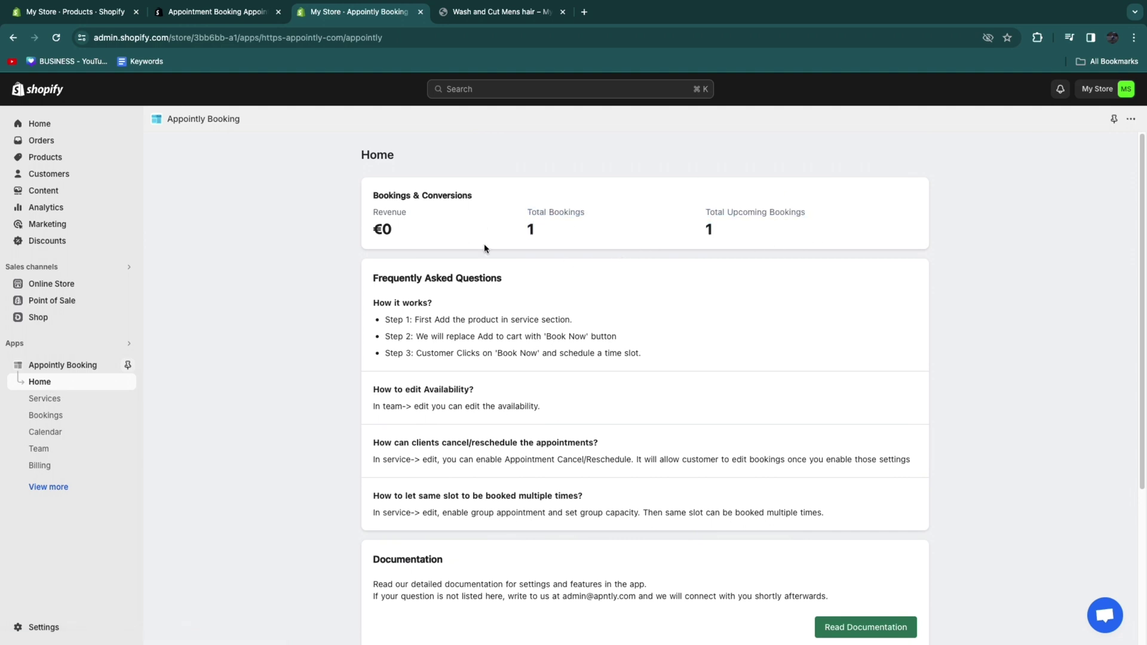
{"action": "left_click_drag", "start_coordinate": [372, 214], "coordinate": [396, 234]}
{"action": "left_click", "coordinate": [310, 255]}
{"action": "left_click_drag", "start_coordinate": [512, 213], "coordinate": [589, 243]}
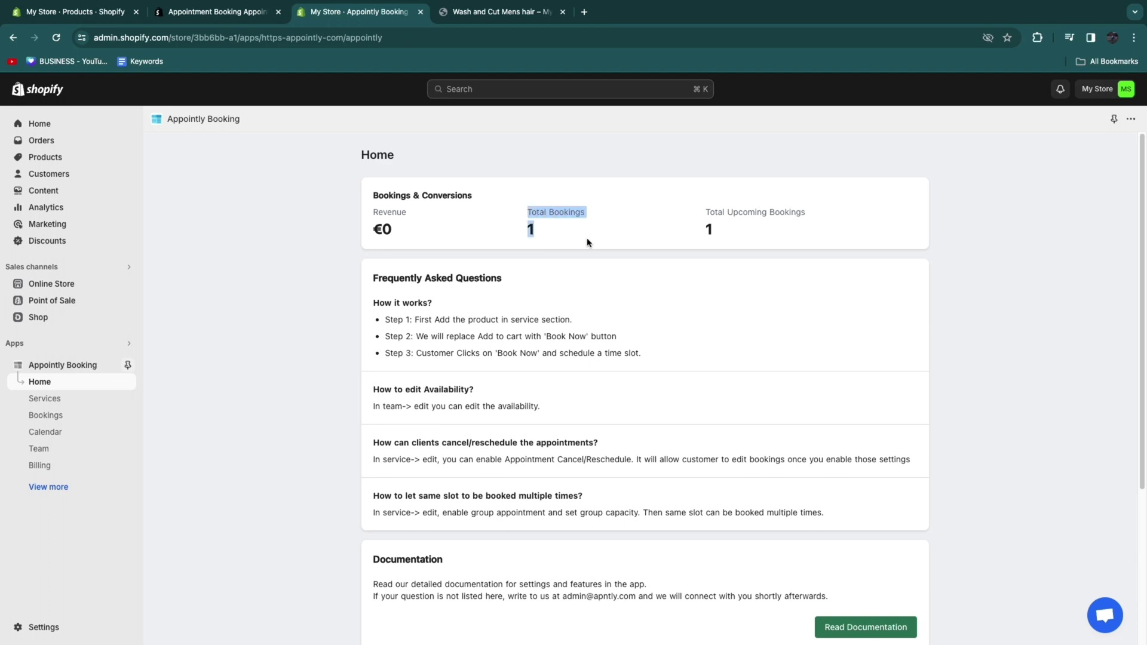
{"action": "left_click_drag", "start_coordinate": [383, 227], "coordinate": [404, 233]}
{"action": "left_click", "coordinate": [306, 263]}
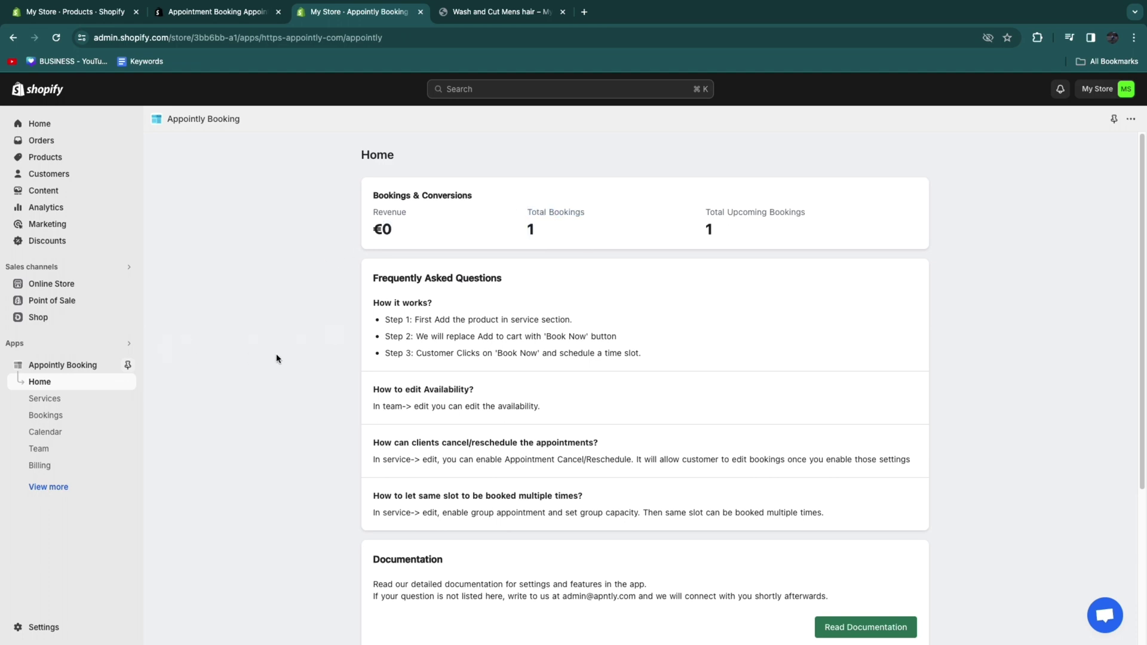